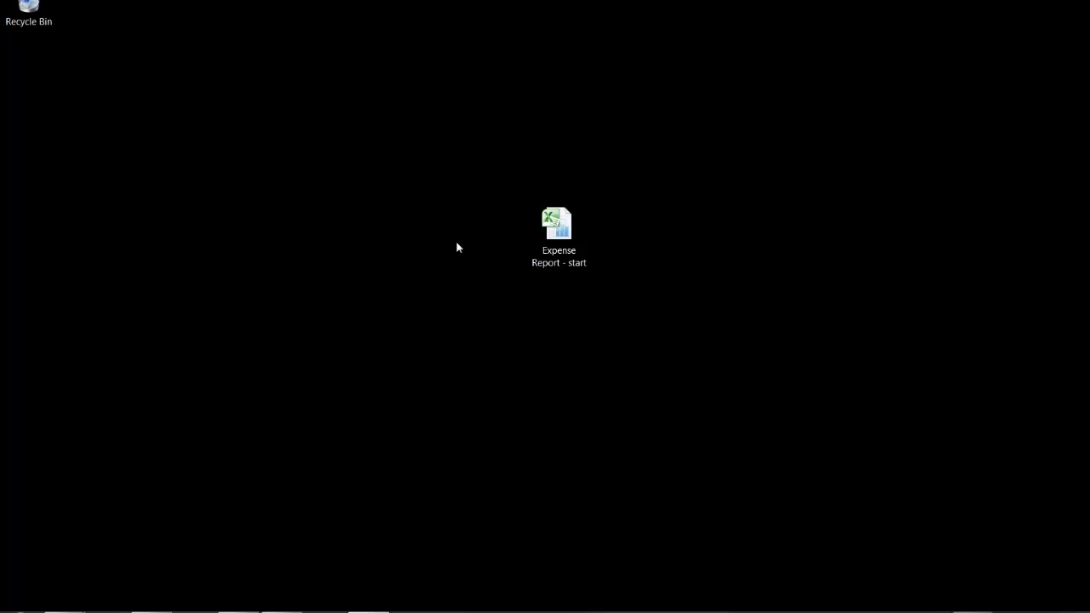
- Open the "Expense Report - start" workbook and look through its expense rows
{"action": "double_click", "coordinate": [559, 243]}
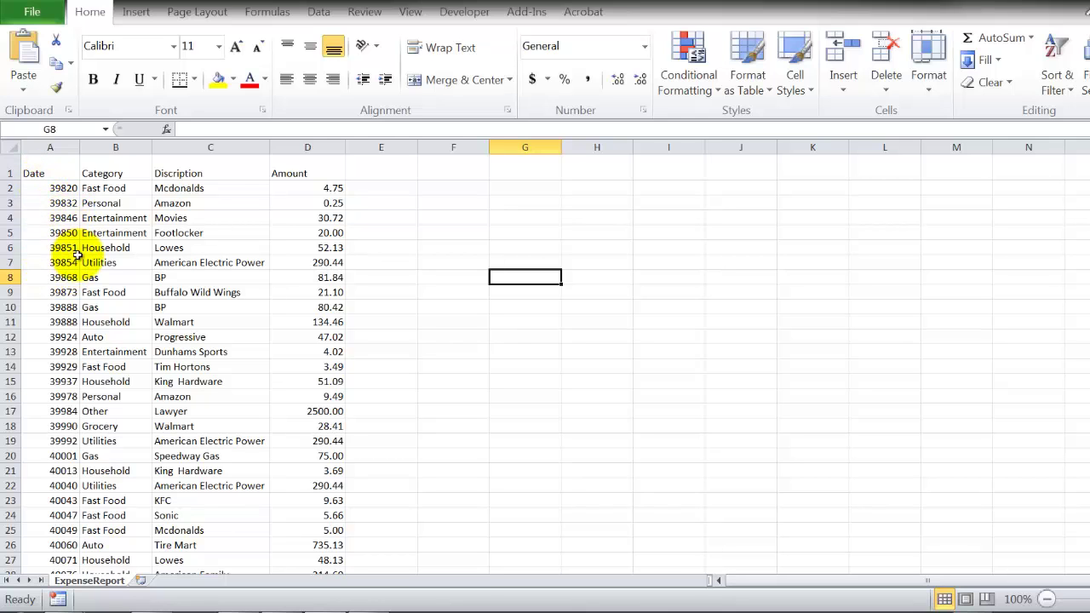
{"action": "scroll", "coordinate": [61, 230], "scroll_direction": "down", "scroll_amount": 9}
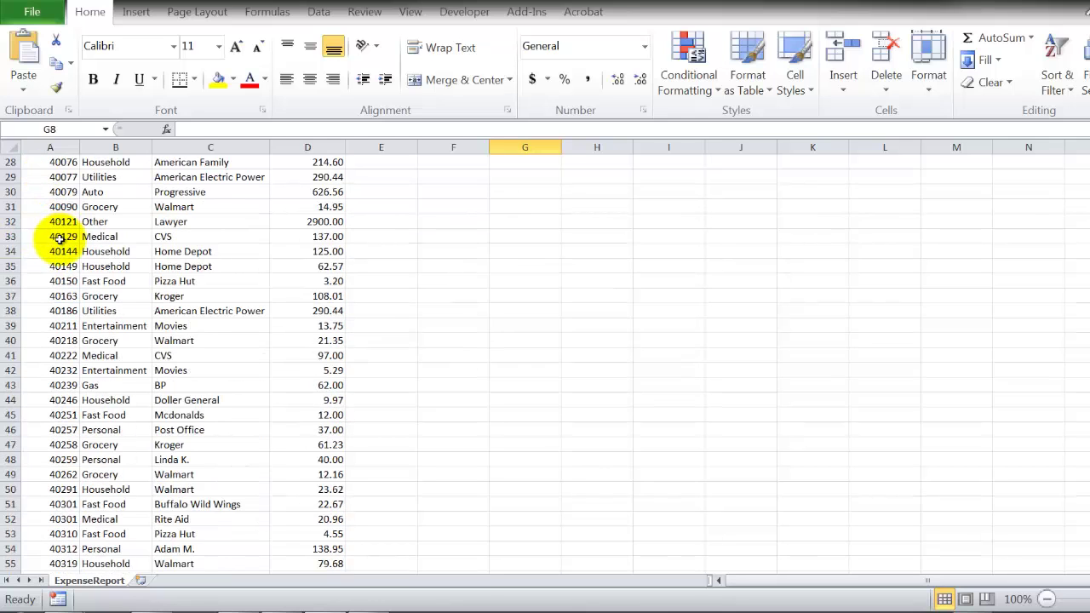
{"action": "scroll", "coordinate": [60, 241], "scroll_direction": "down", "scroll_amount": 6}
{"action": "scroll", "coordinate": [51, 238], "scroll_direction": "up", "scroll_amount": 15}
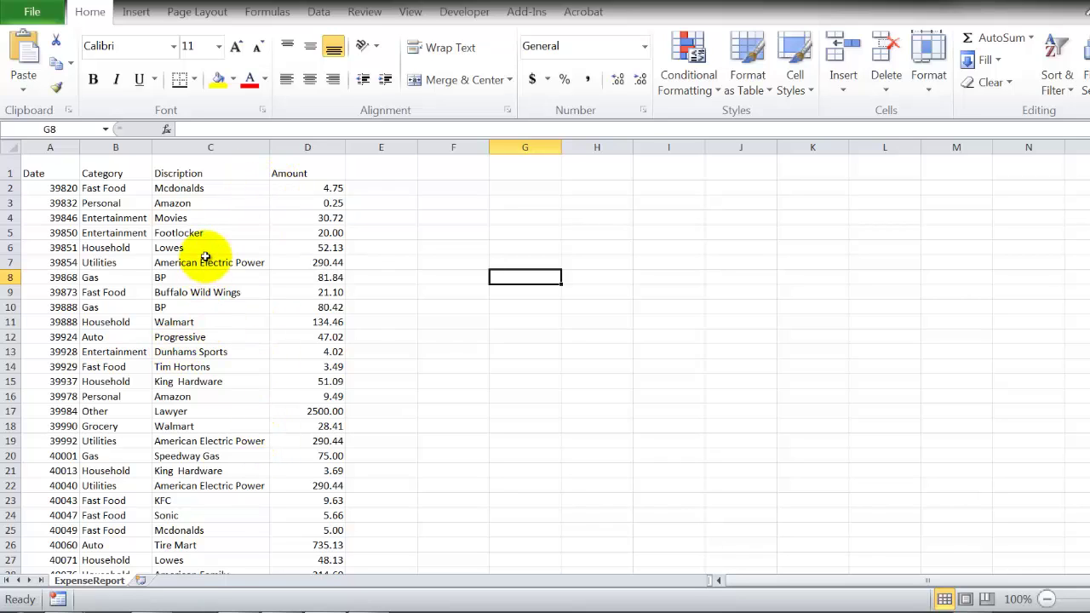
- Convert the expense data in A1:D185 into a table with headers and apply the black banded table style
{"action": "left_click", "coordinate": [67, 170]}
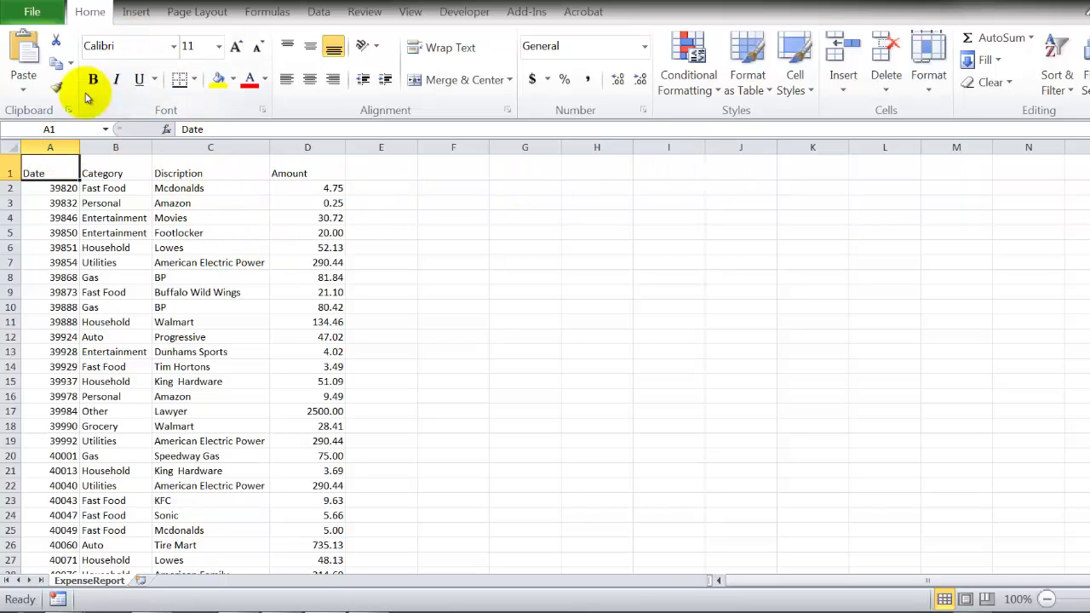
{"action": "left_click", "coordinate": [141, 12]}
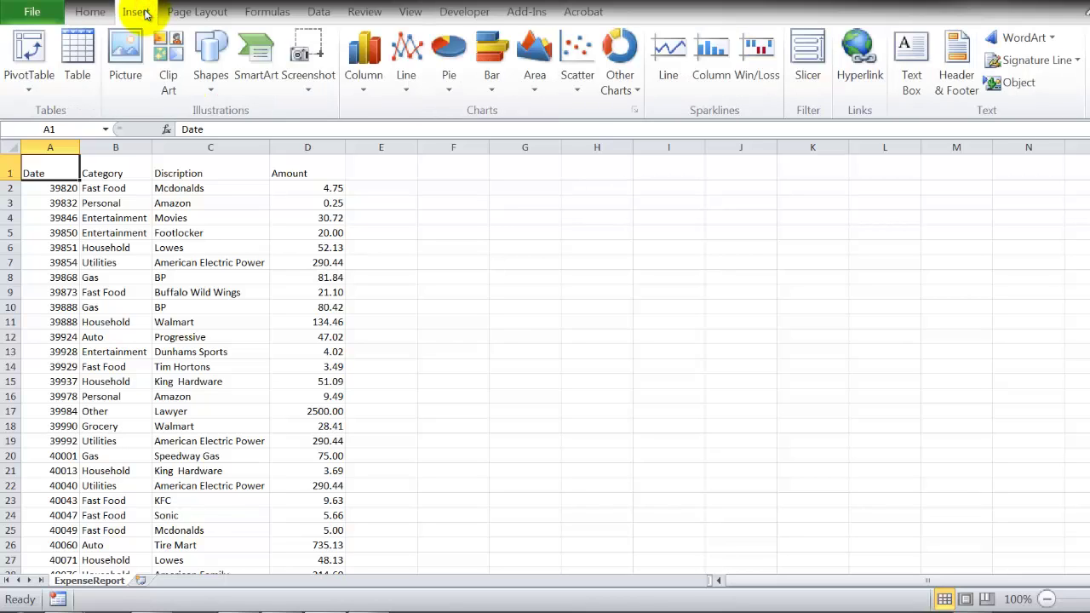
{"action": "left_click", "coordinate": [77, 51]}
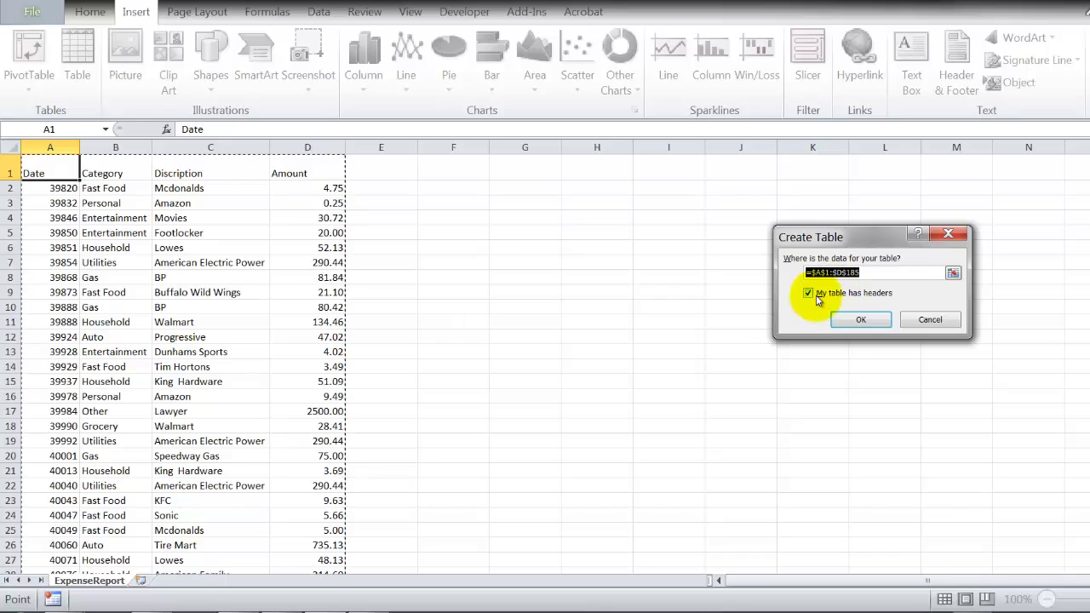
{"action": "left_click", "coordinate": [869, 323]}
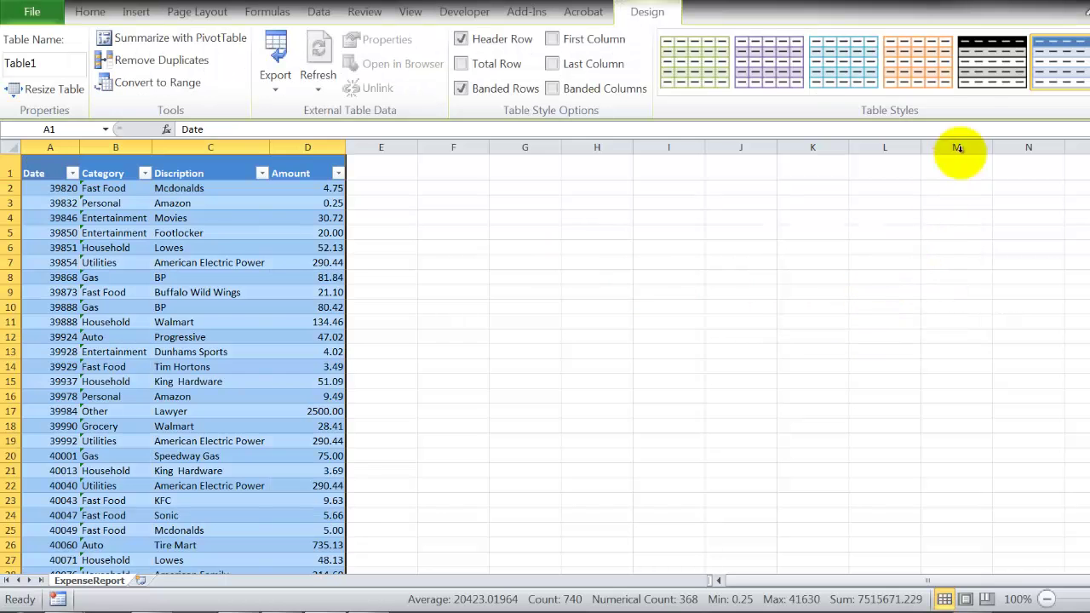
{"action": "left_click", "coordinate": [988, 64]}
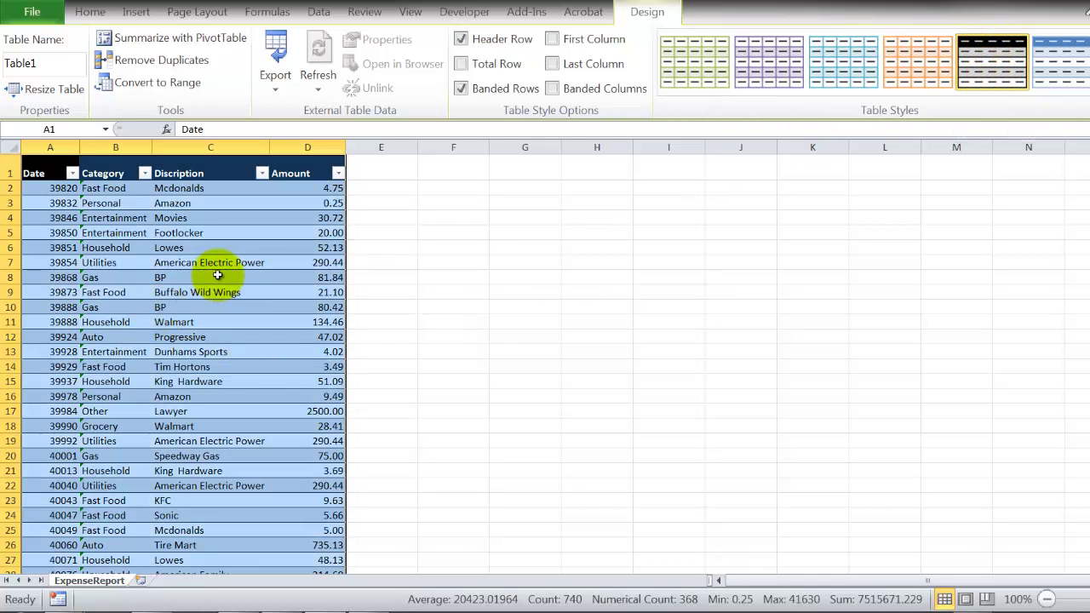
- Format the Date column as Short Date and the Amount column as Accounting with a dollar sign
{"action": "left_click", "coordinate": [51, 188]}
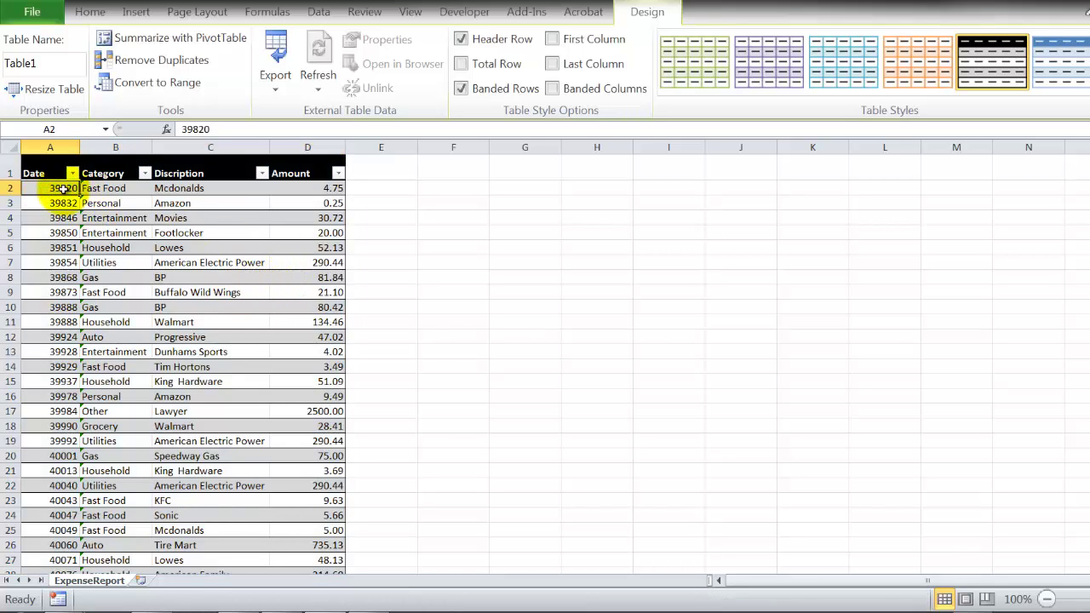
{"action": "left_click", "coordinate": [48, 147]}
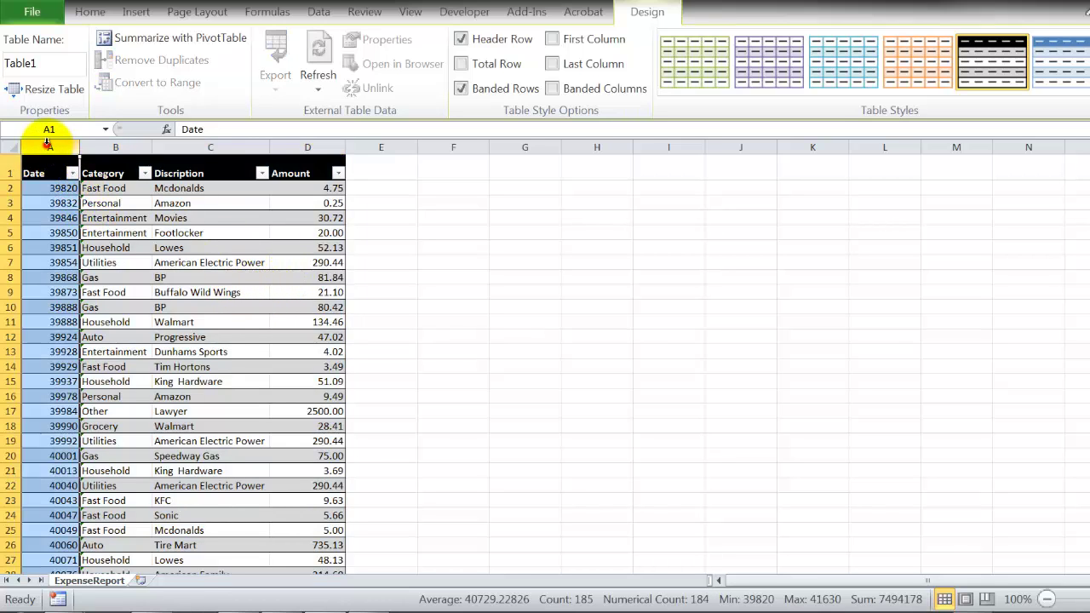
{"action": "left_click", "coordinate": [89, 11]}
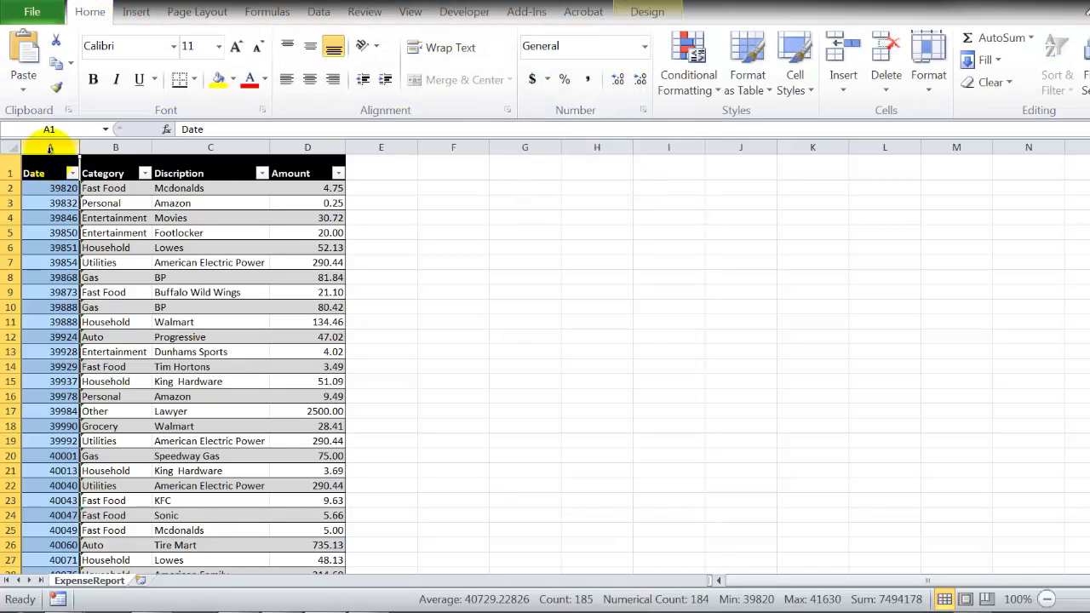
{"action": "left_click", "coordinate": [645, 51]}
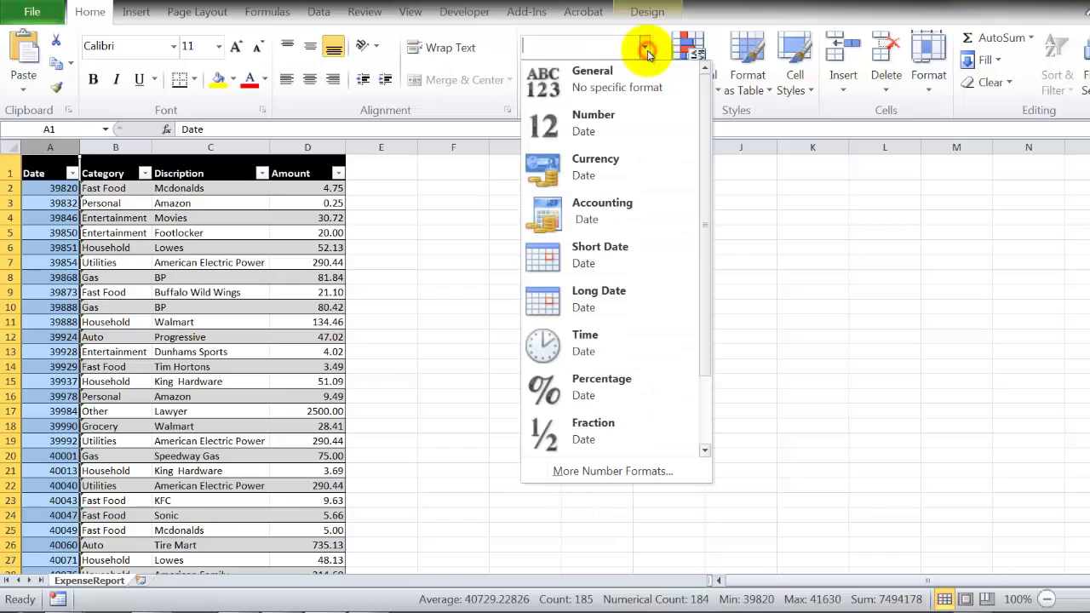
{"action": "left_click", "coordinate": [610, 256]}
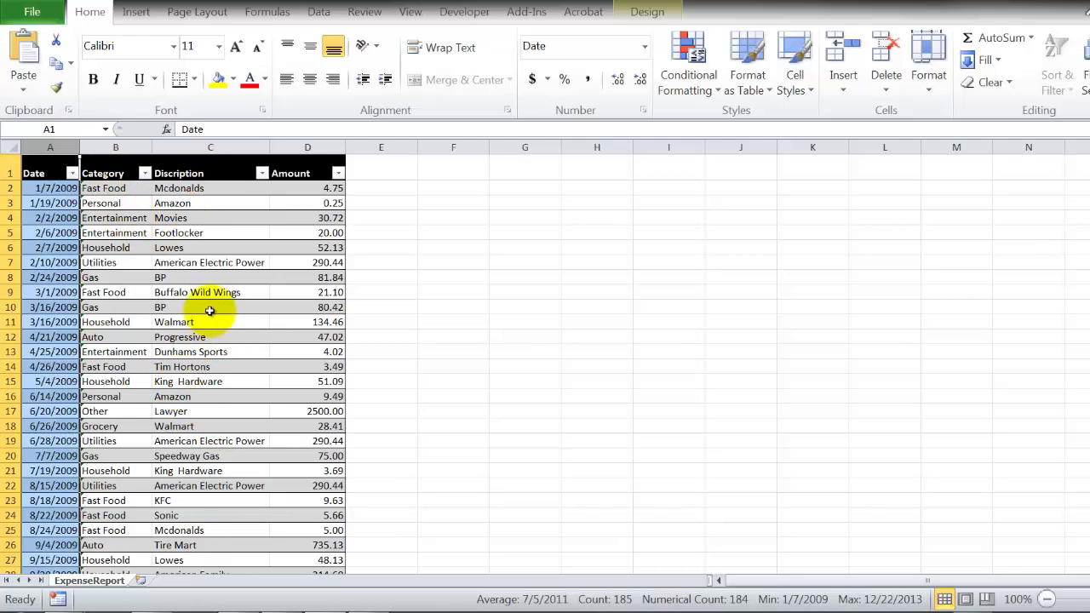
{"action": "left_click", "coordinate": [301, 158]}
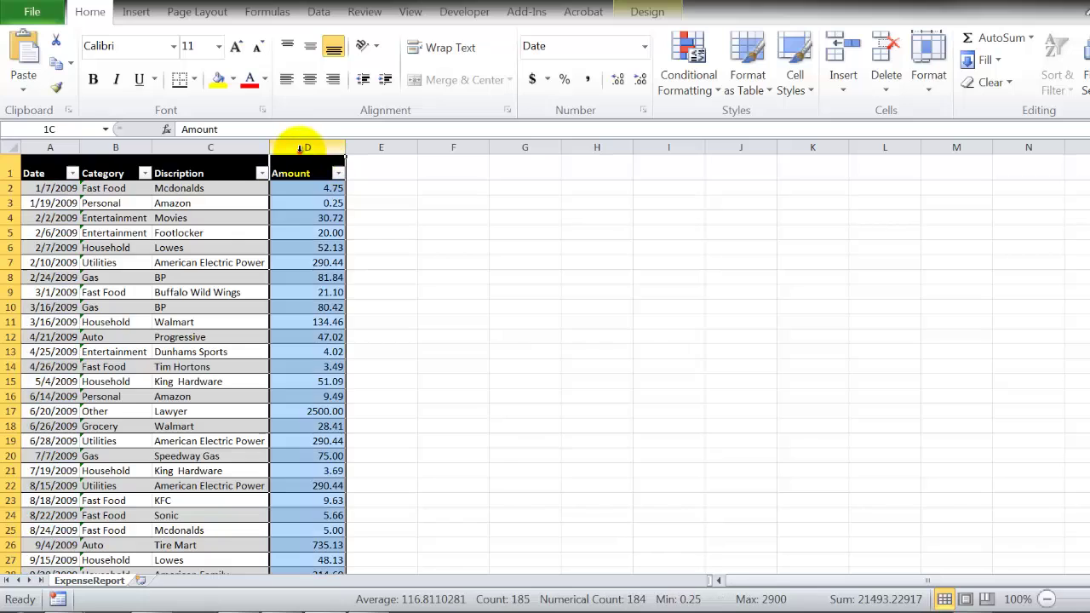
{"action": "left_click", "coordinate": [533, 79]}
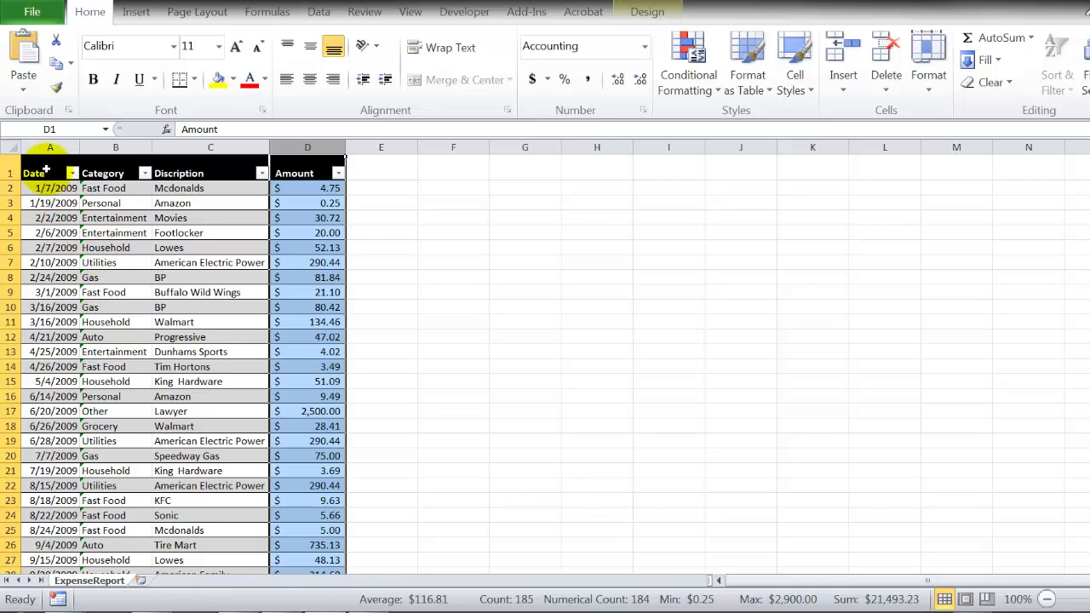
- Select the whole expense table and sort it by Date from Oldest to Newest
{"action": "left_click_drag", "start_coordinate": [47, 171], "coordinate": [343, 237]}
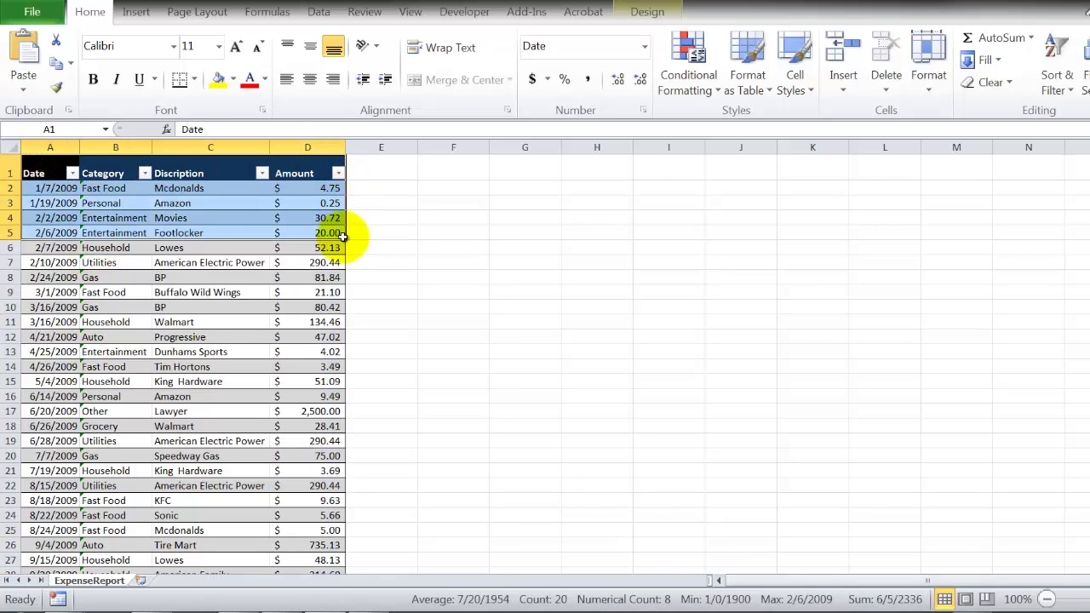
{"action": "key", "text": "ctrl+shift+Down"}
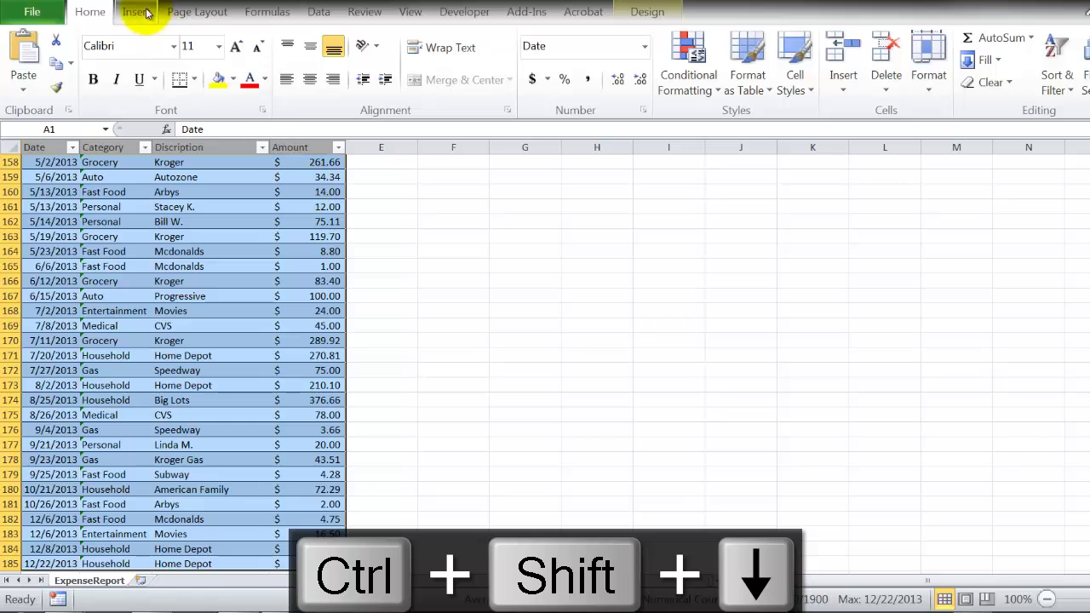
{"action": "left_click", "coordinate": [319, 12]}
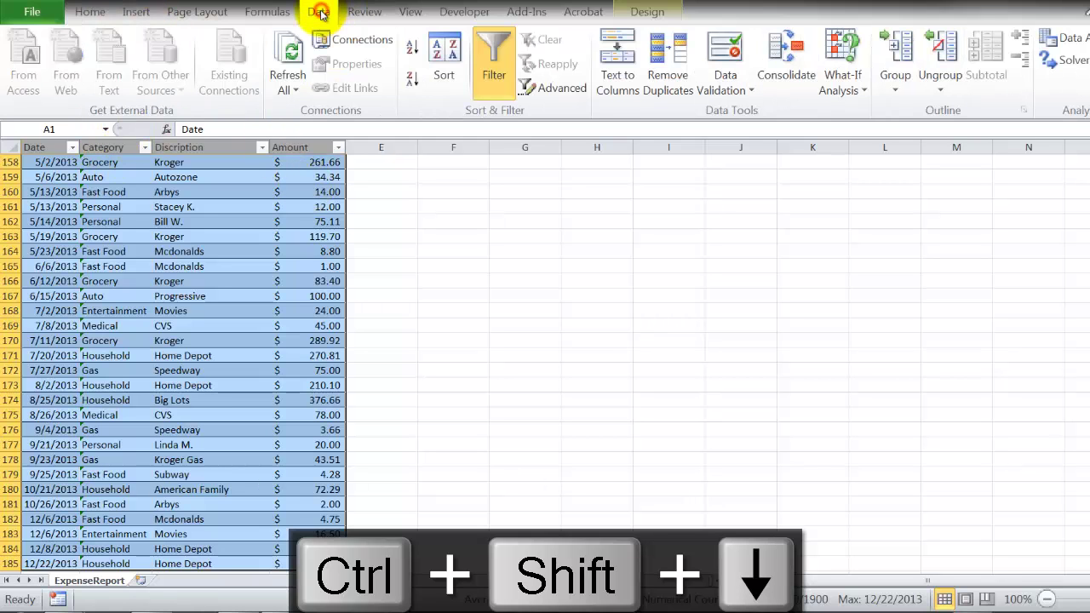
{"action": "left_click", "coordinate": [439, 79]}
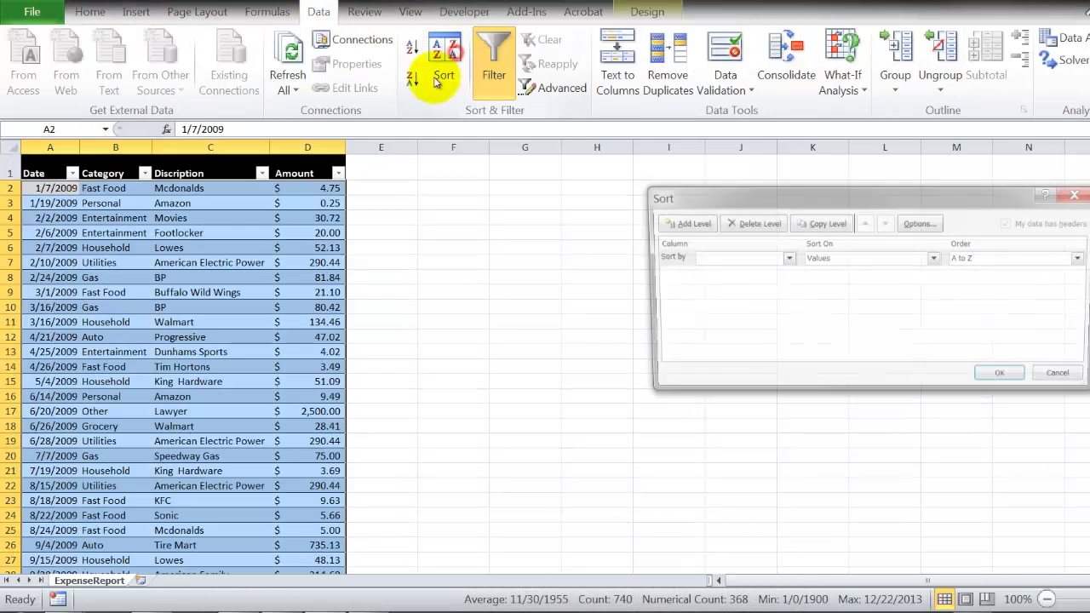
{"action": "left_click", "coordinate": [692, 258]}
{"action": "left_click", "coordinate": [709, 272]}
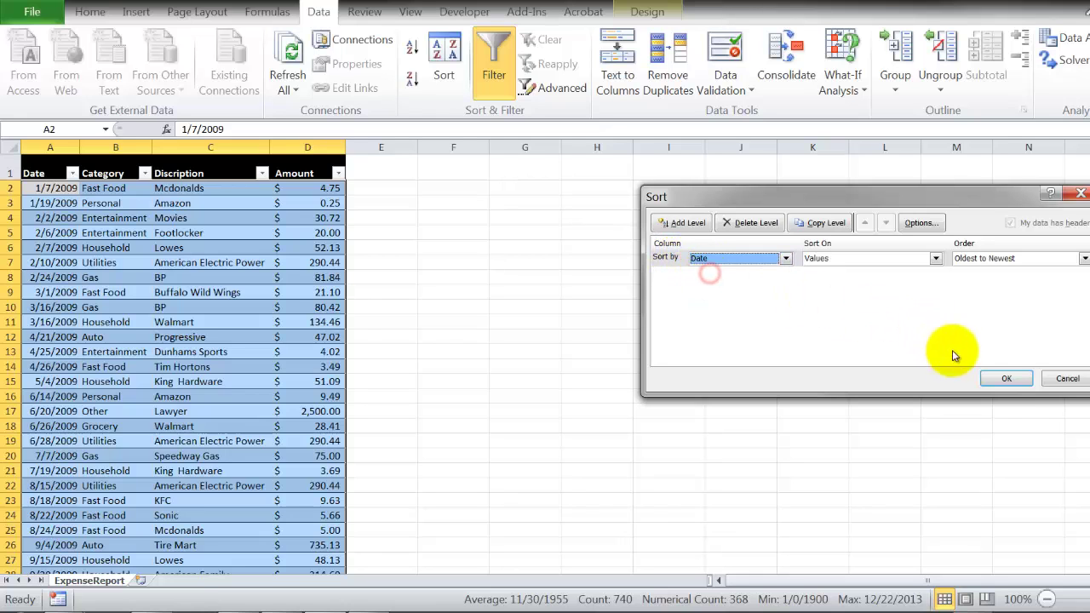
{"action": "left_click", "coordinate": [1007, 379]}
{"action": "left_click", "coordinate": [156, 268]}
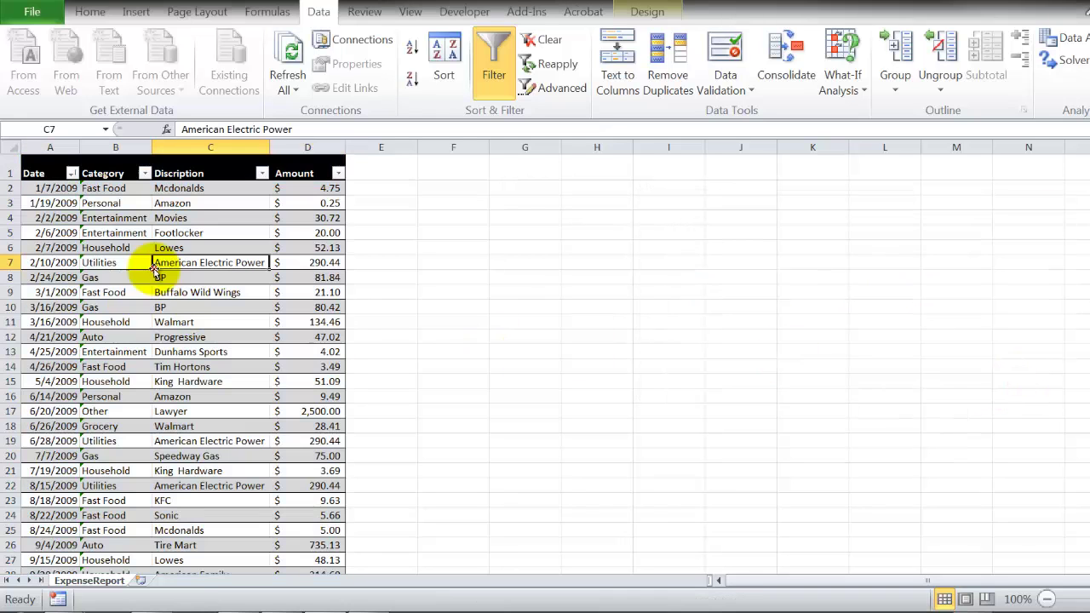
- Look through the sorted table down to its last row, checking the date order and the entries in the Category column
{"action": "scroll", "coordinate": [73, 290], "scroll_direction": "down", "scroll_amount": 6}
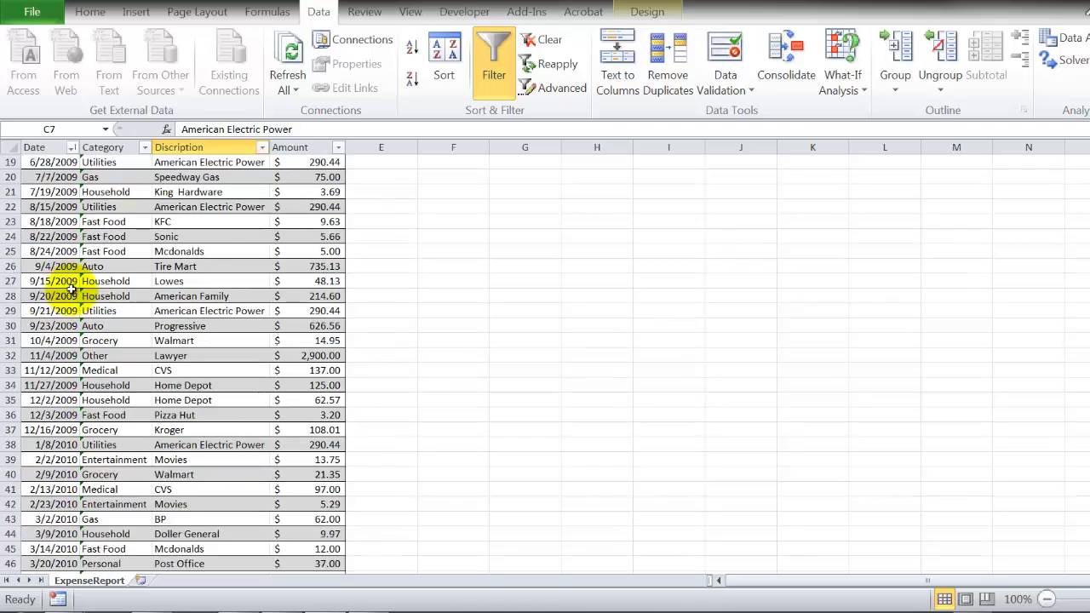
{"action": "scroll", "coordinate": [73, 290], "scroll_direction": "down", "scroll_amount": 20}
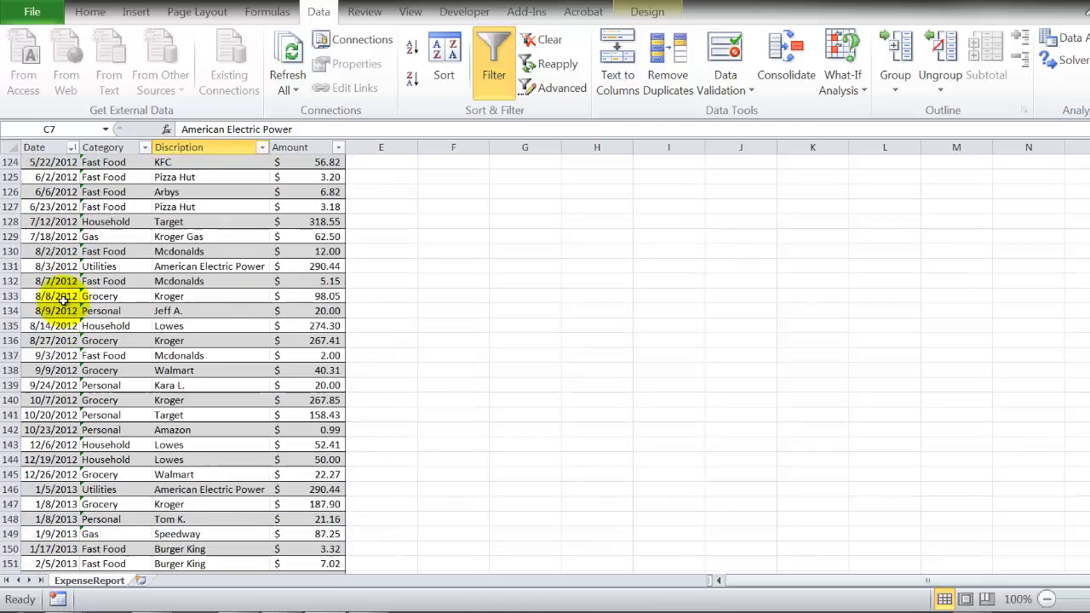
{"action": "scroll", "coordinate": [64, 300], "scroll_direction": "down", "scroll_amount": 20}
{"action": "scroll", "coordinate": [47, 251], "scroll_direction": "up", "scroll_amount": 2}
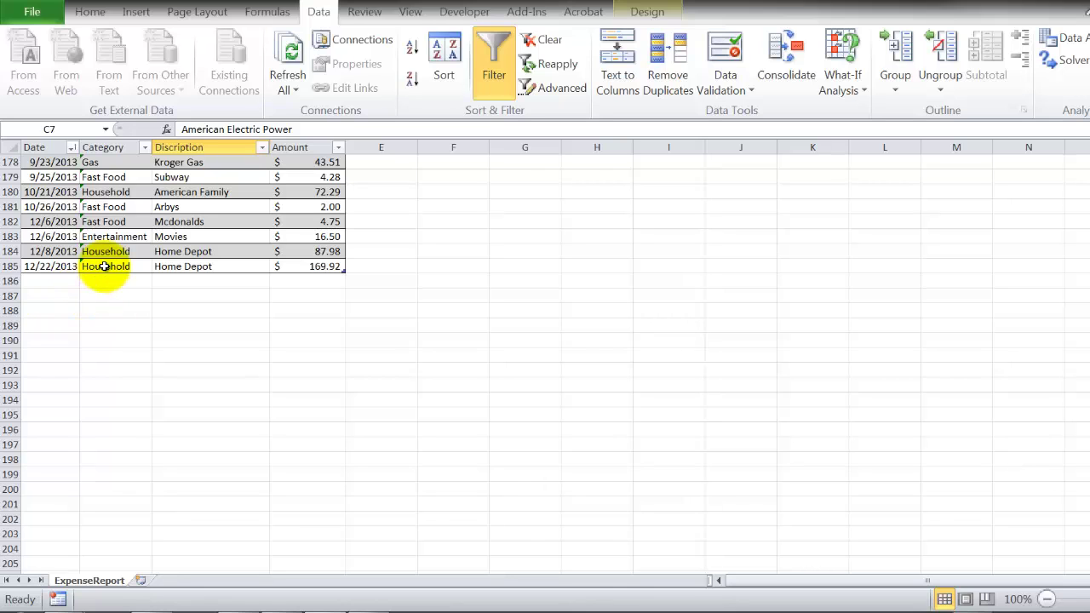
{"action": "scroll", "coordinate": [103, 266], "scroll_direction": "up", "scroll_amount": 20}
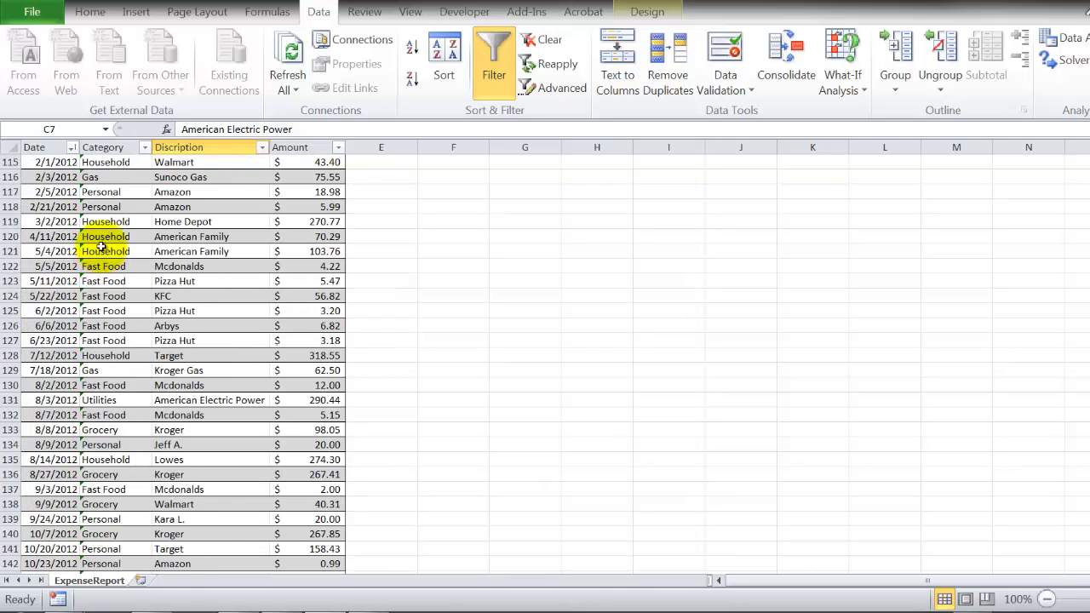
{"action": "scroll", "coordinate": [101, 228], "scroll_direction": "up", "scroll_amount": 17}
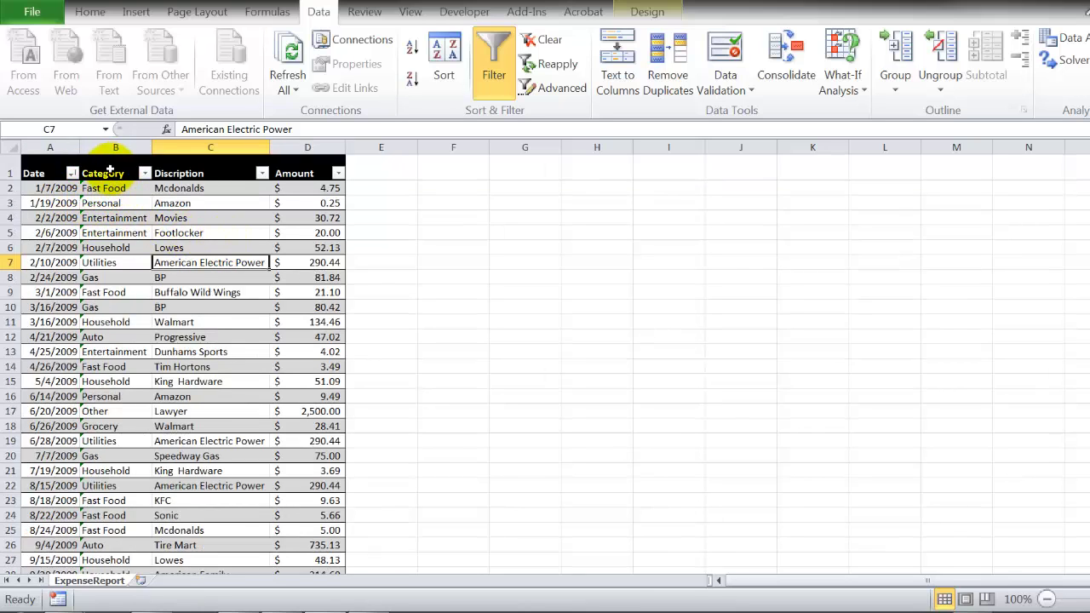
{"action": "left_click_drag", "start_coordinate": [110, 167], "coordinate": [101, 277]}
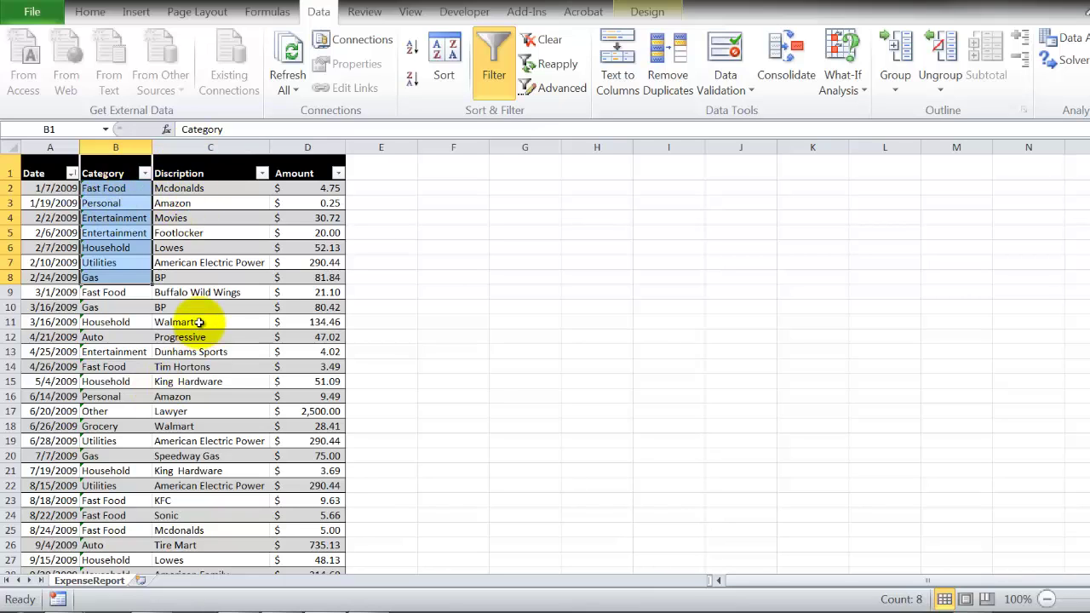
- Copy the entire Category column of the table, including its header
{"action": "left_click", "coordinate": [115, 168]}
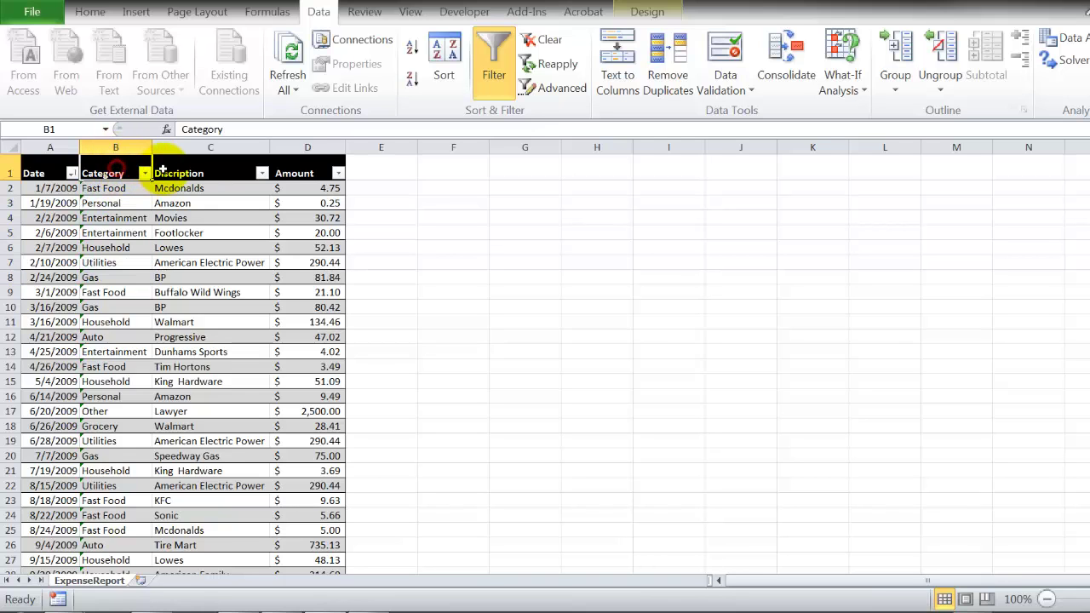
{"action": "key", "text": "ctrl+shift+Down"}
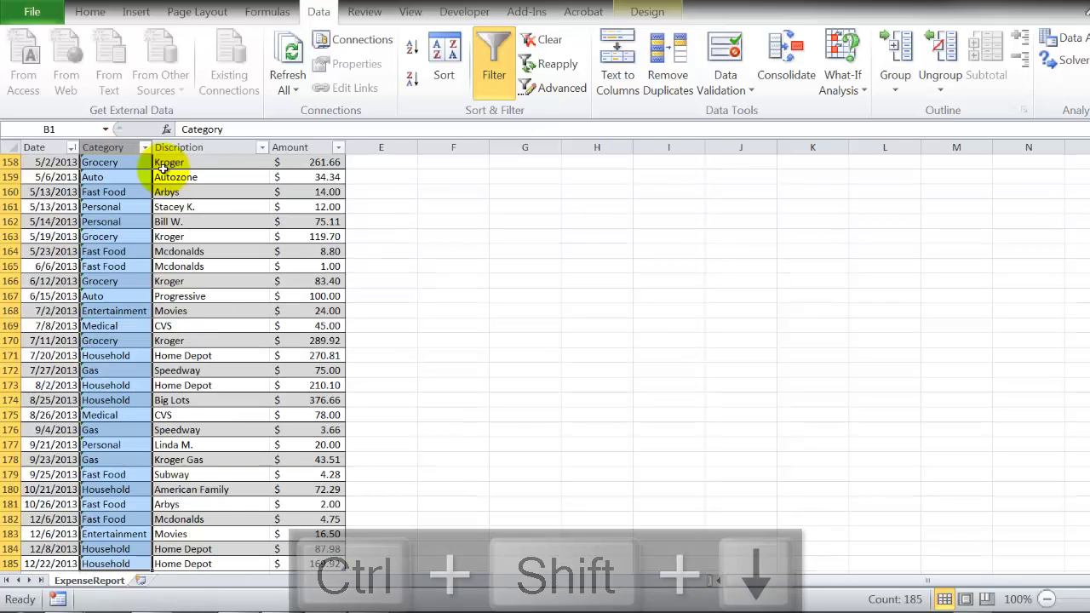
{"action": "key", "text": "ctrl+c"}
- Paste the copied categories as values only into column F, starting at cell F1
{"action": "key", "text": "ctrl+Up"}
{"action": "key", "text": "Right"}
{"action": "key", "text": "Right"}
{"action": "key", "text": "Right"}
{"action": "key", "text": "Right"}
{"action": "key", "text": "Right"}
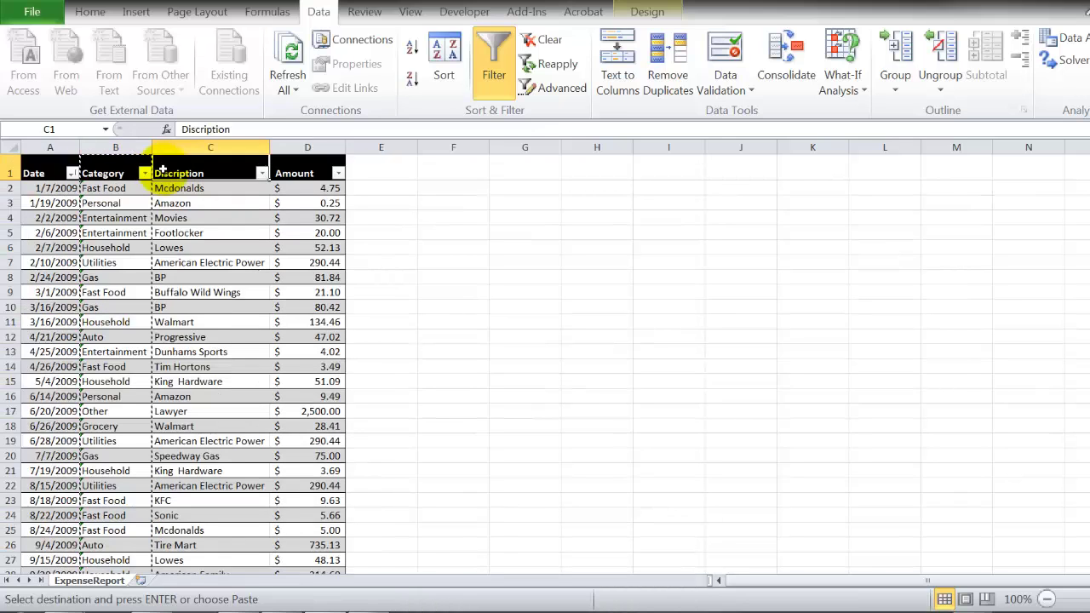
{"action": "key", "text": "Left"}
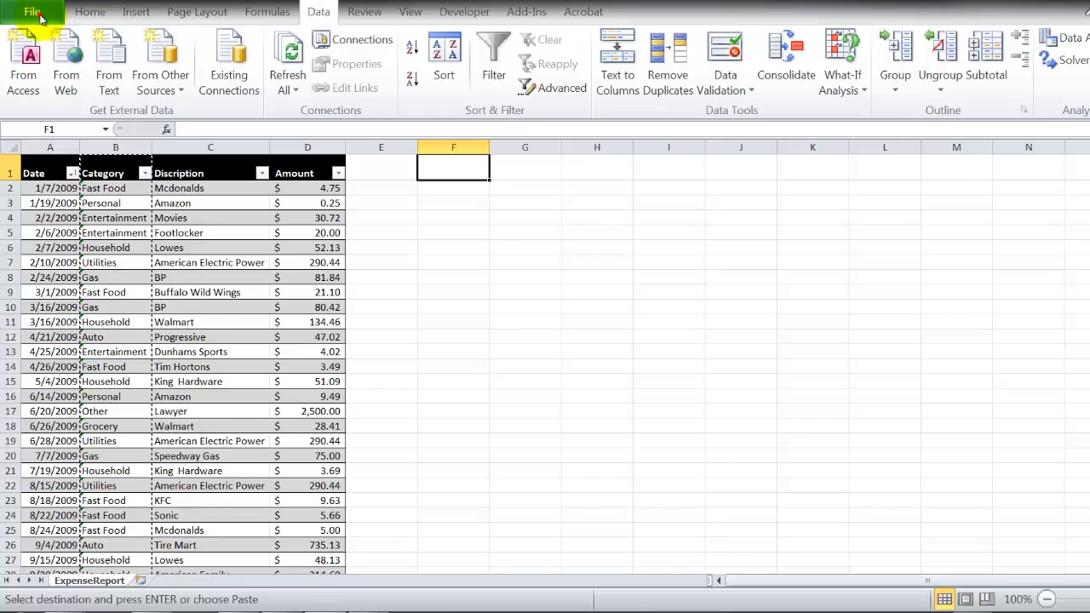
{"action": "left_click", "coordinate": [90, 12]}
{"action": "left_click", "coordinate": [23, 84]}
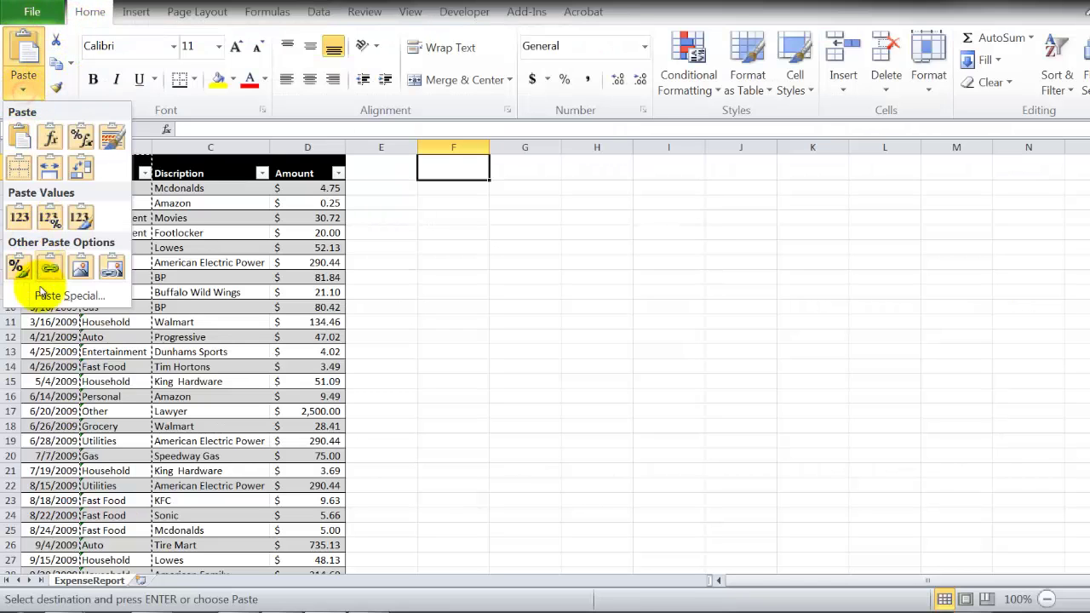
{"action": "left_click", "coordinate": [51, 295]}
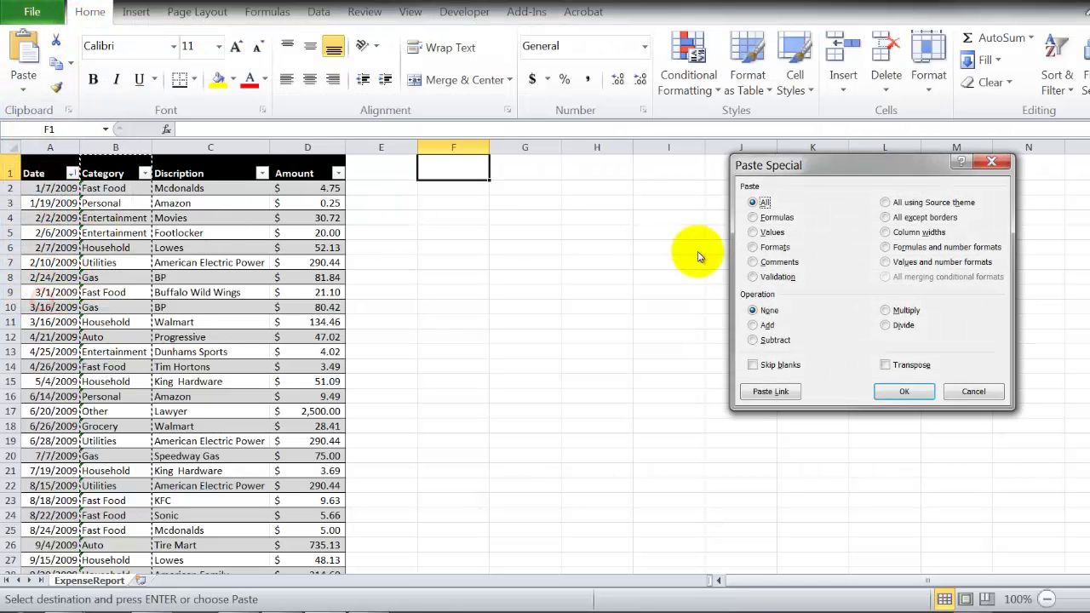
{"action": "left_click", "coordinate": [774, 232]}
{"action": "left_click", "coordinate": [903, 393]}
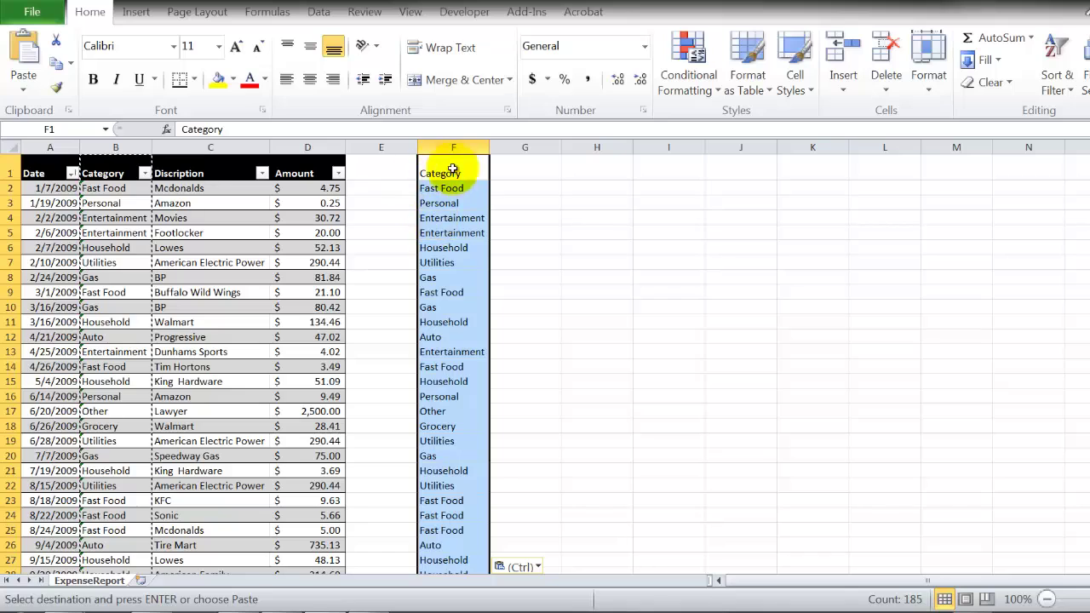
- Remove the duplicate values from the category list in column F, treating its first row as a header
{"action": "left_click", "coordinate": [308, 11]}
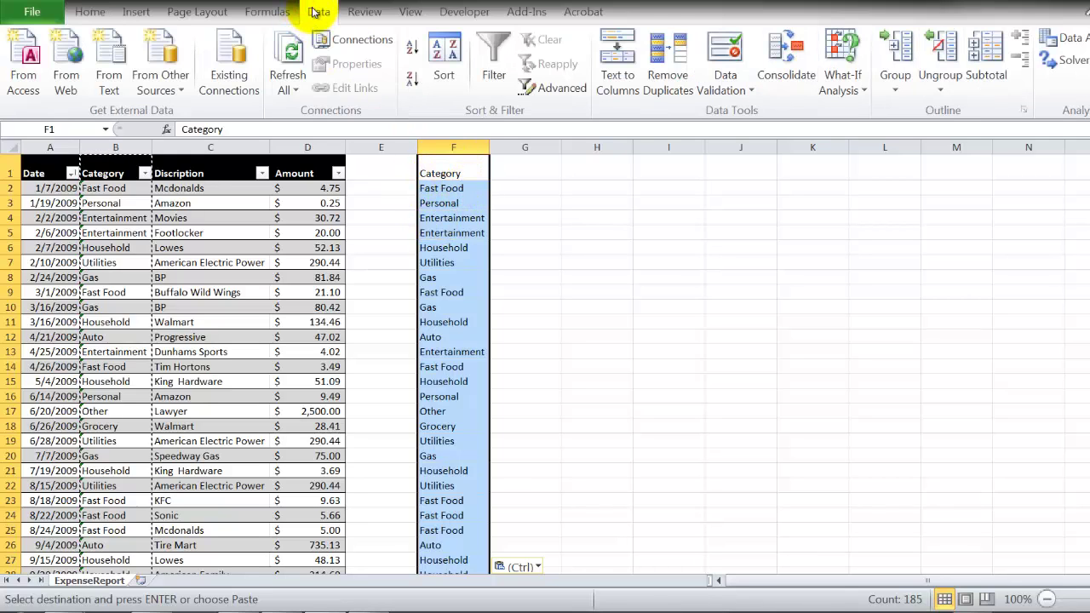
{"action": "left_click", "coordinate": [667, 78]}
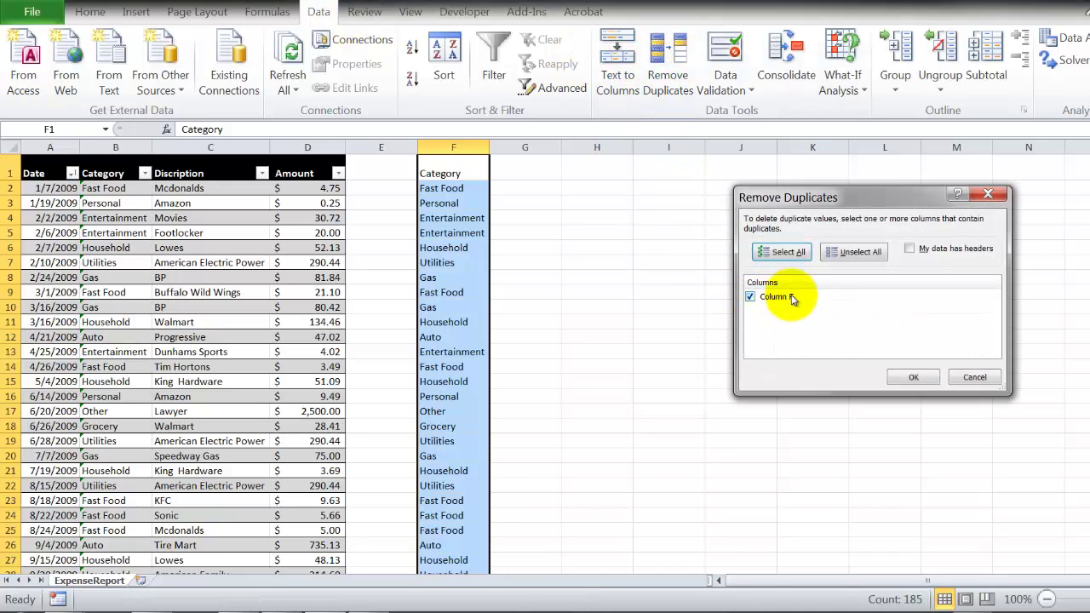
{"action": "left_click", "coordinate": [918, 249]}
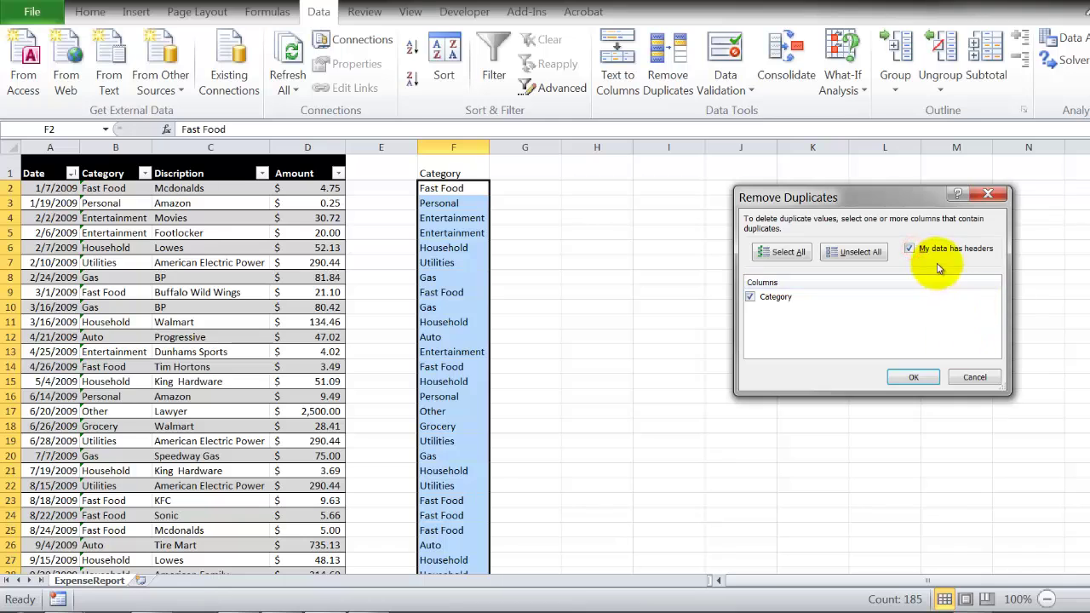
{"action": "left_click", "coordinate": [901, 377]}
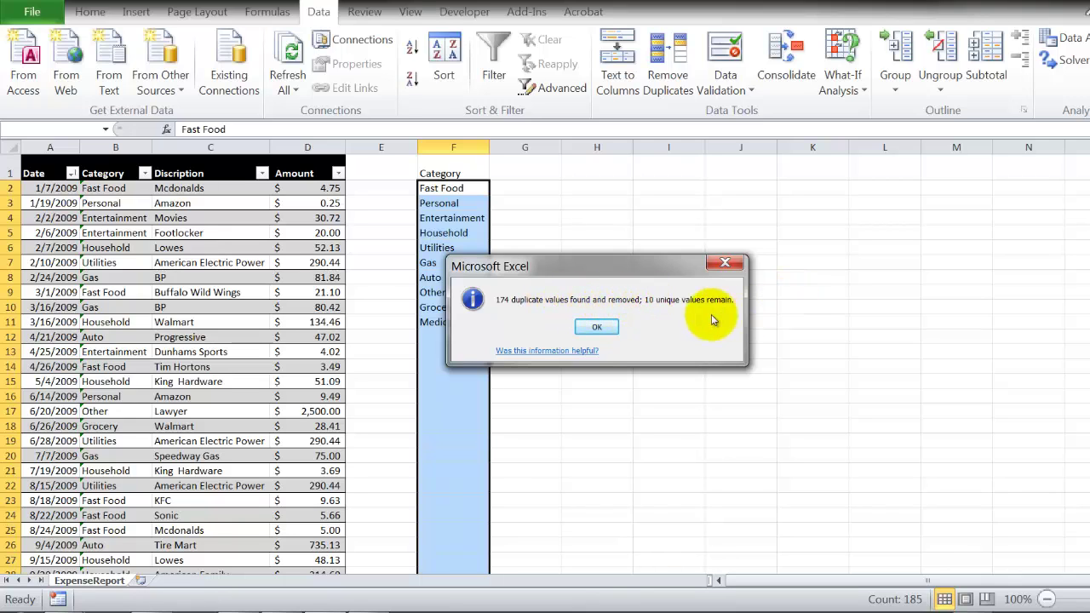
{"action": "left_click", "coordinate": [596, 326]}
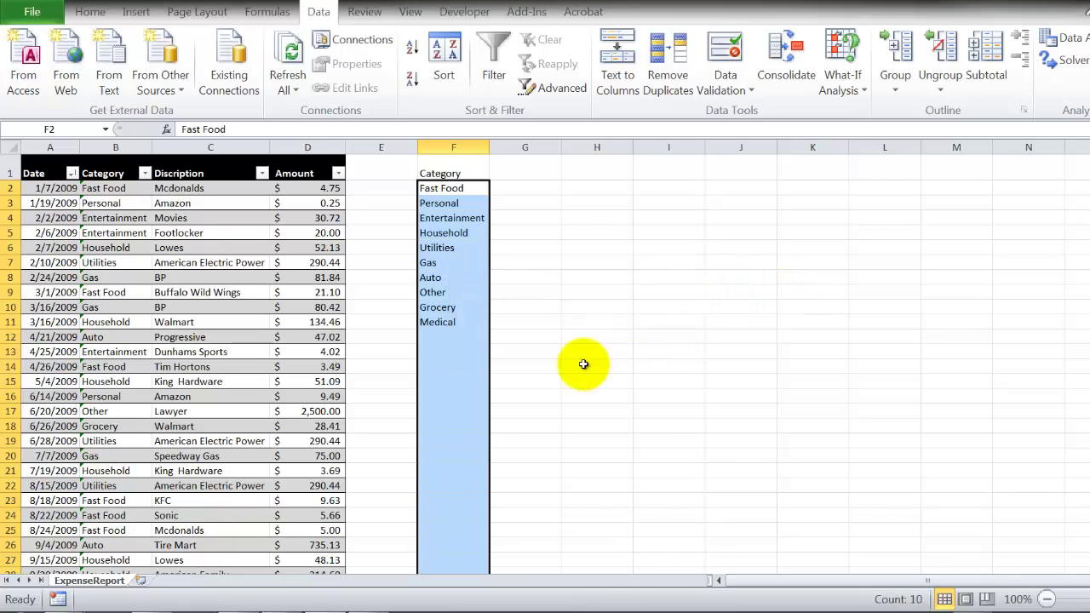
- Convert the category list in F1:F11 into a table that has headers
{"action": "left_click", "coordinate": [445, 322]}
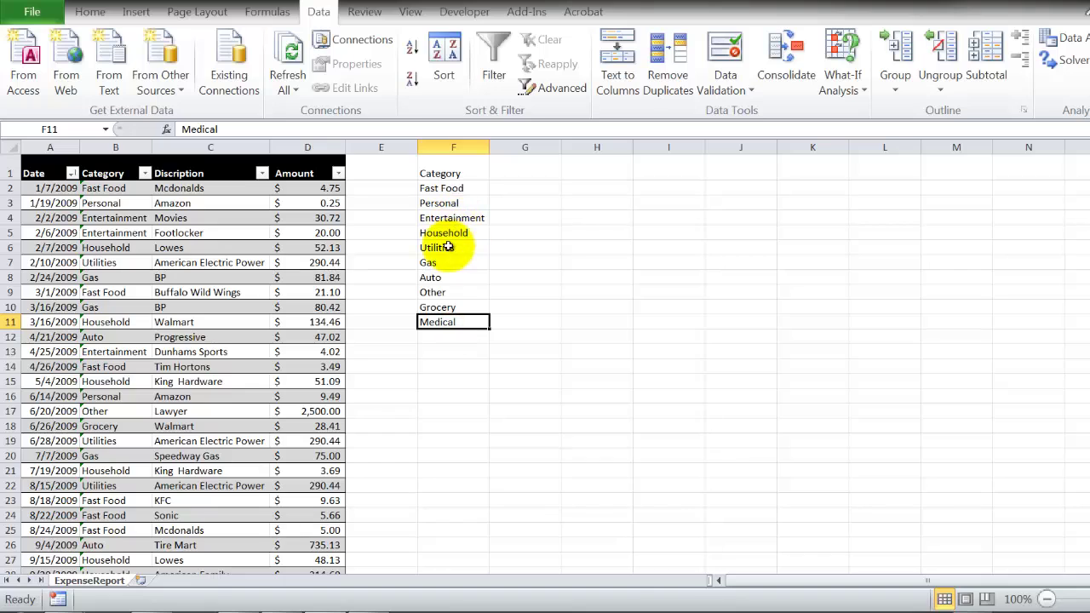
{"action": "left_click", "coordinate": [453, 175]}
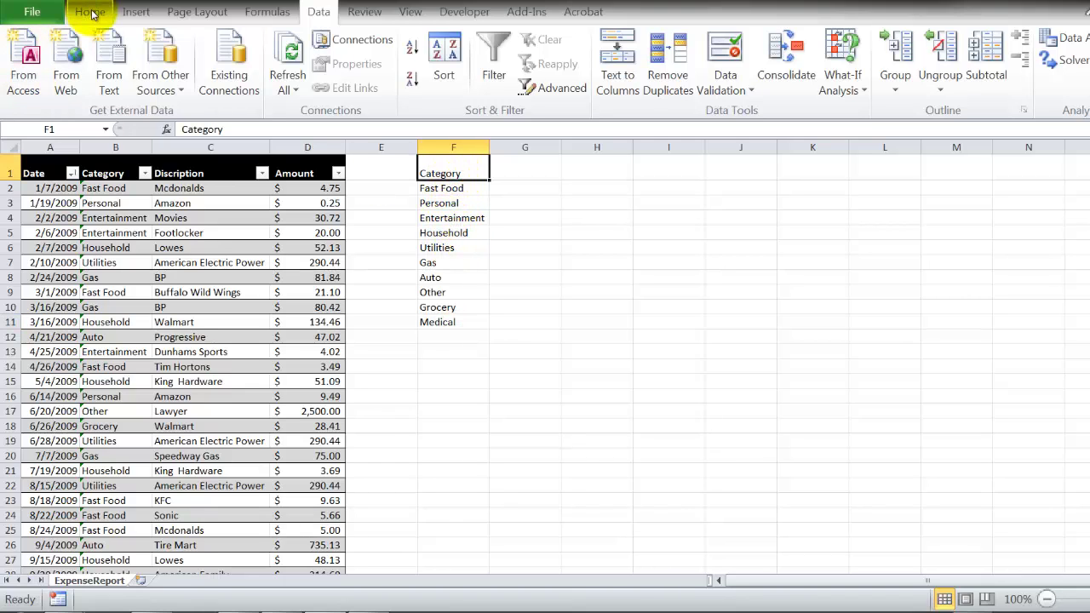
{"action": "left_click", "coordinate": [130, 12]}
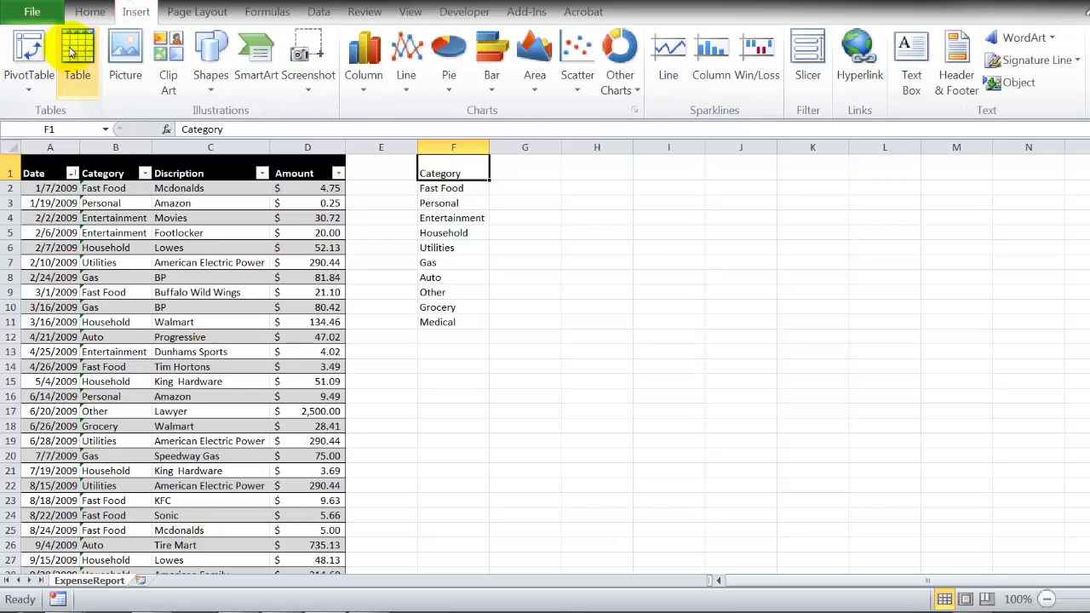
{"action": "left_click", "coordinate": [78, 53]}
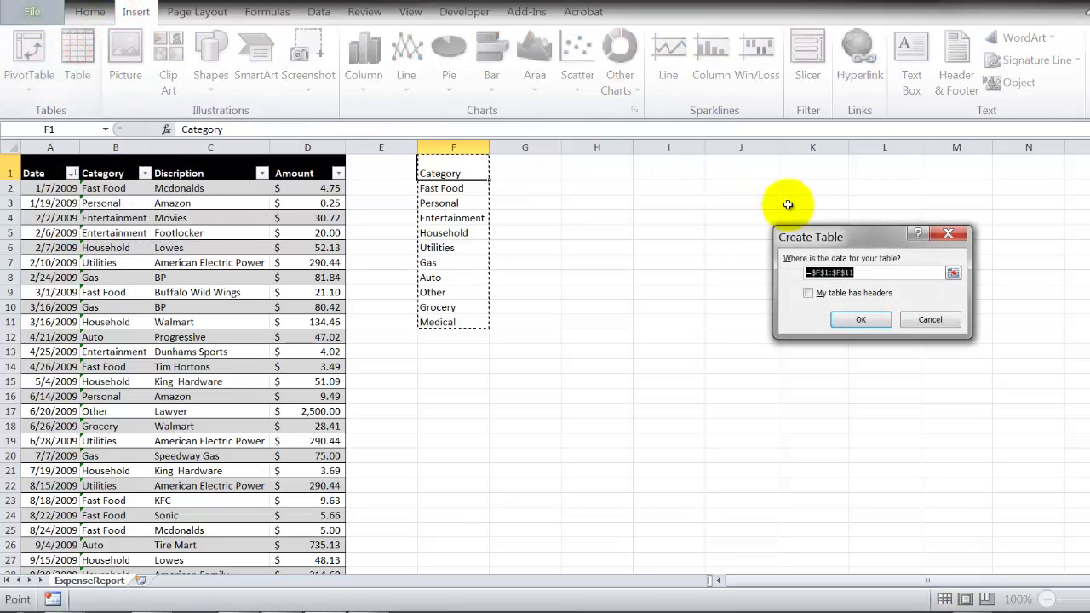
{"action": "left_click", "coordinate": [840, 294]}
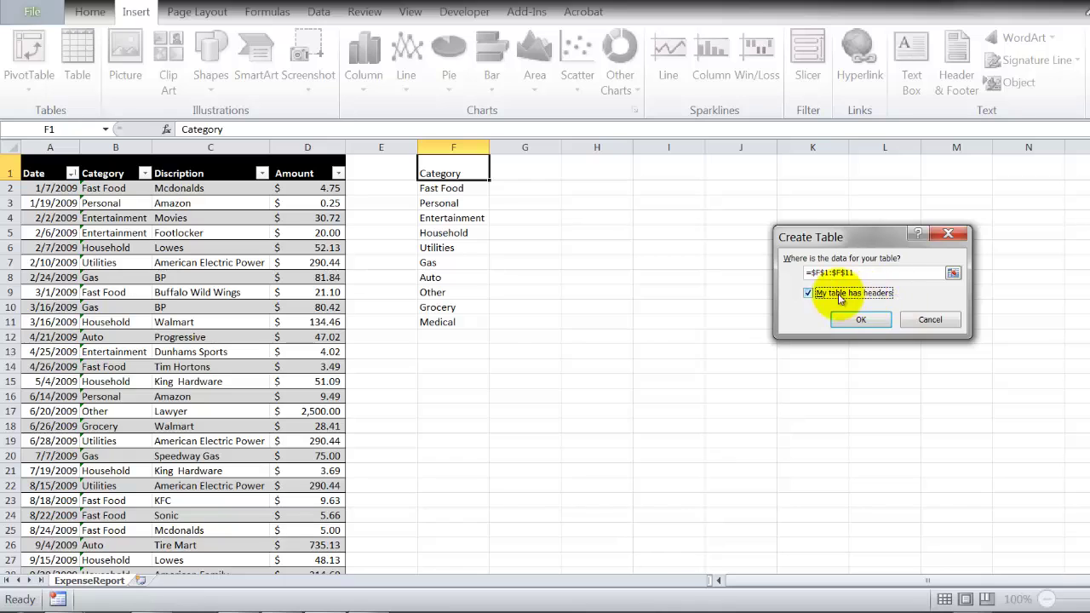
{"action": "left_click", "coordinate": [861, 320]}
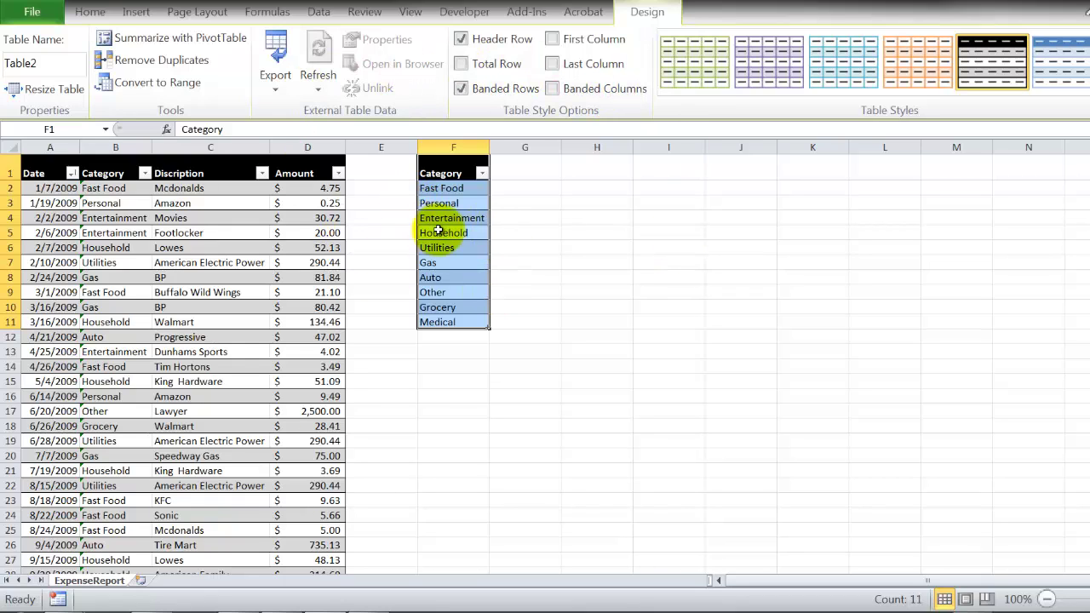
- Set the data validation of cell B2 to allow a List with the source =$F$2:$F$11
{"action": "mouse_move", "coordinate": [110, 188]}
{"action": "left_mouse_down"}
{"action": "mouse_move", "coordinate": [85, 525]}
{"action": "mouse_move", "coordinate": [71, 287]}
{"action": "mouse_move", "coordinate": [87, 201]}
{"action": "mouse_move", "coordinate": [104, 189]}
{"action": "left_mouse_up"}
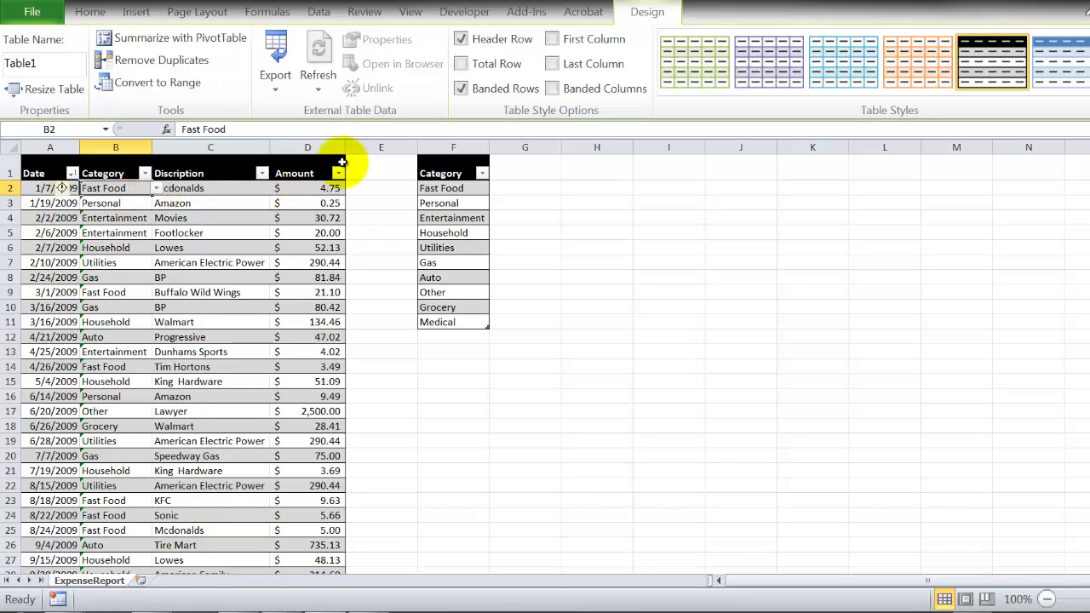
{"action": "left_click", "coordinate": [321, 12]}
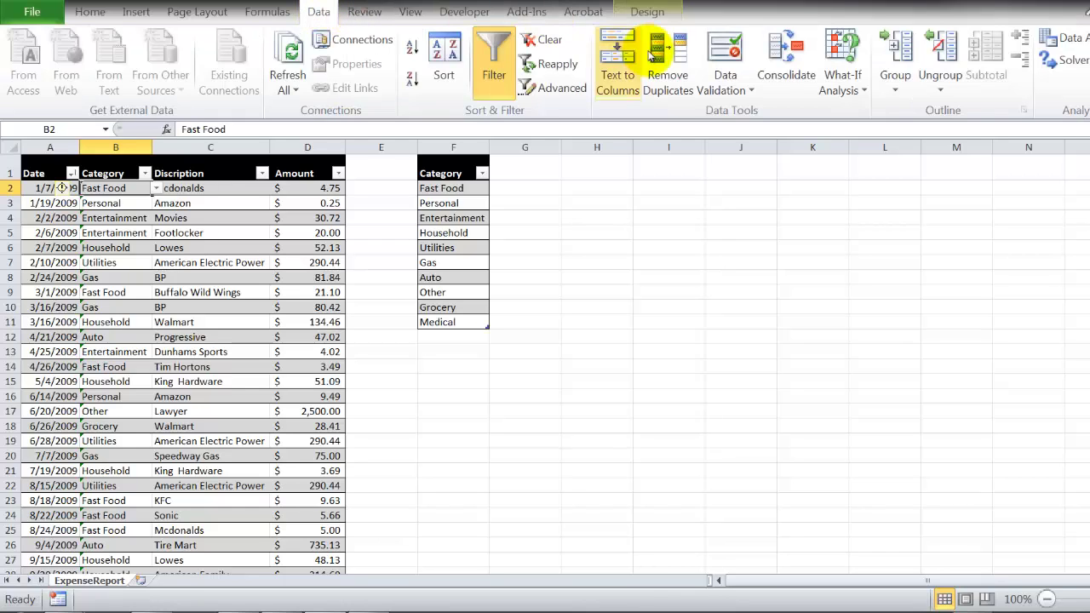
{"action": "left_click", "coordinate": [723, 56]}
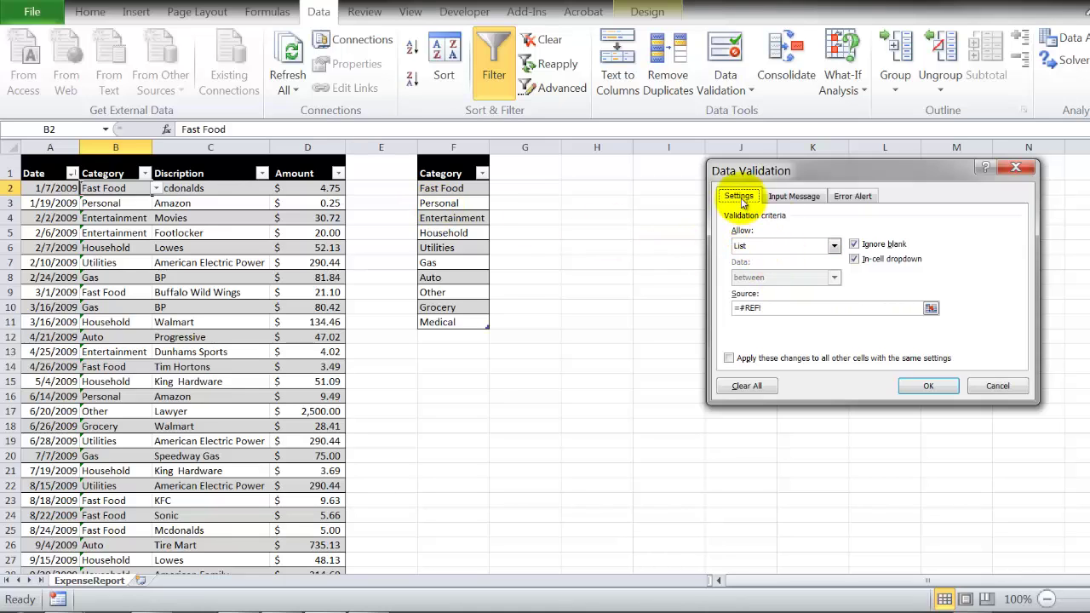
{"action": "left_click", "coordinate": [833, 245]}
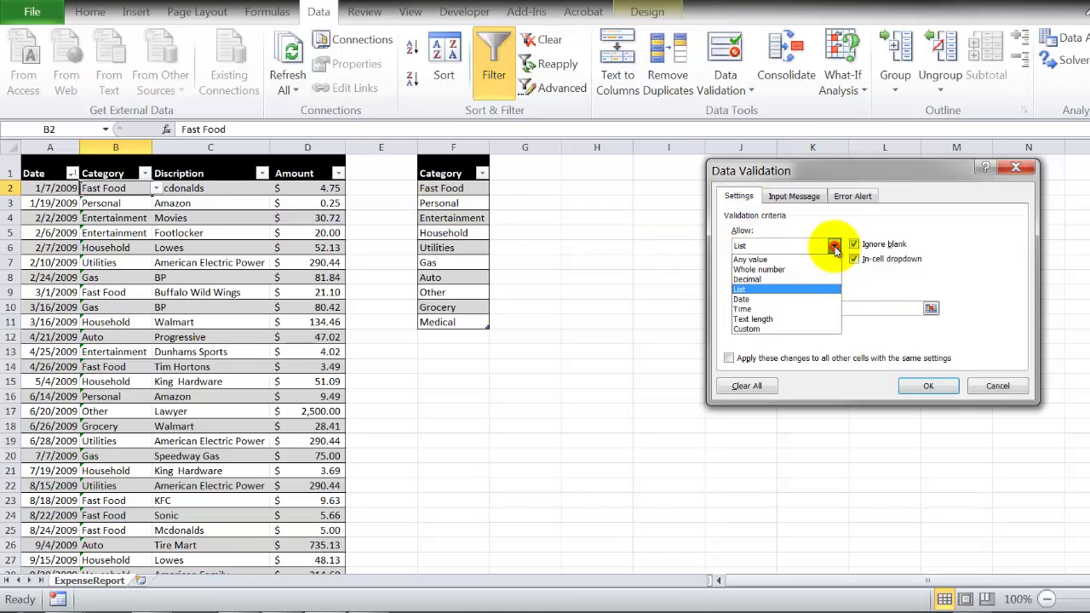
{"action": "left_click", "coordinate": [779, 294]}
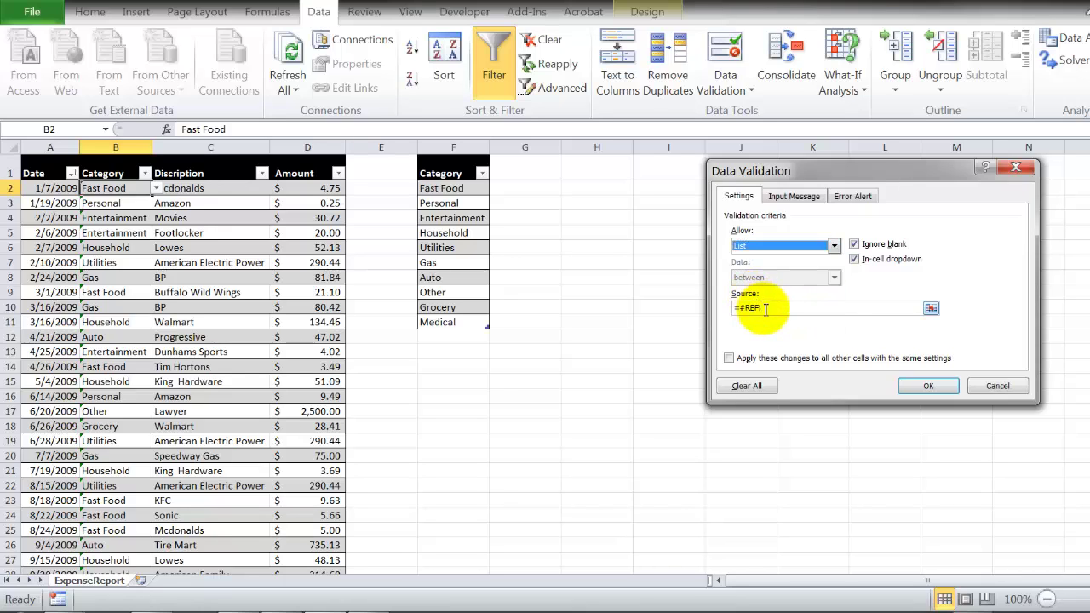
{"action": "left_click_drag", "start_coordinate": [767, 311], "coordinate": [691, 310]}
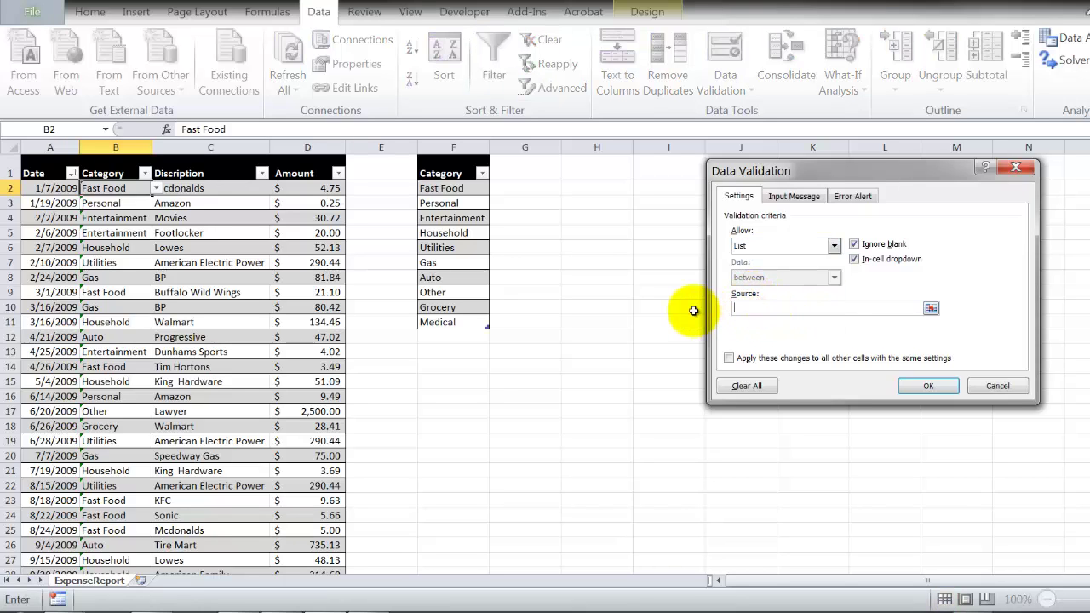
{"action": "left_click", "coordinate": [750, 303]}
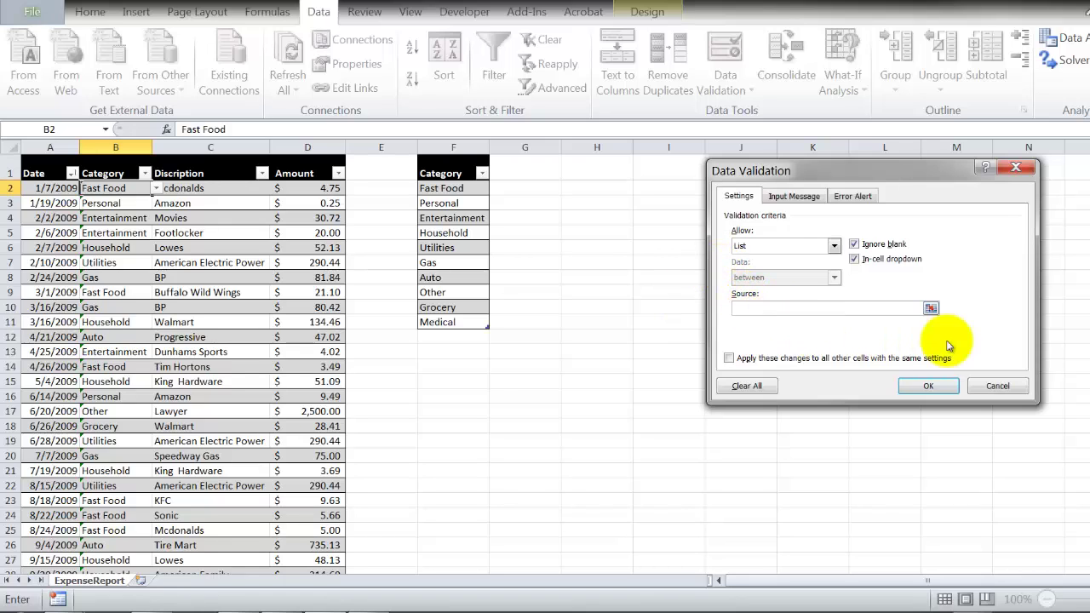
{"action": "left_click", "coordinate": [931, 309]}
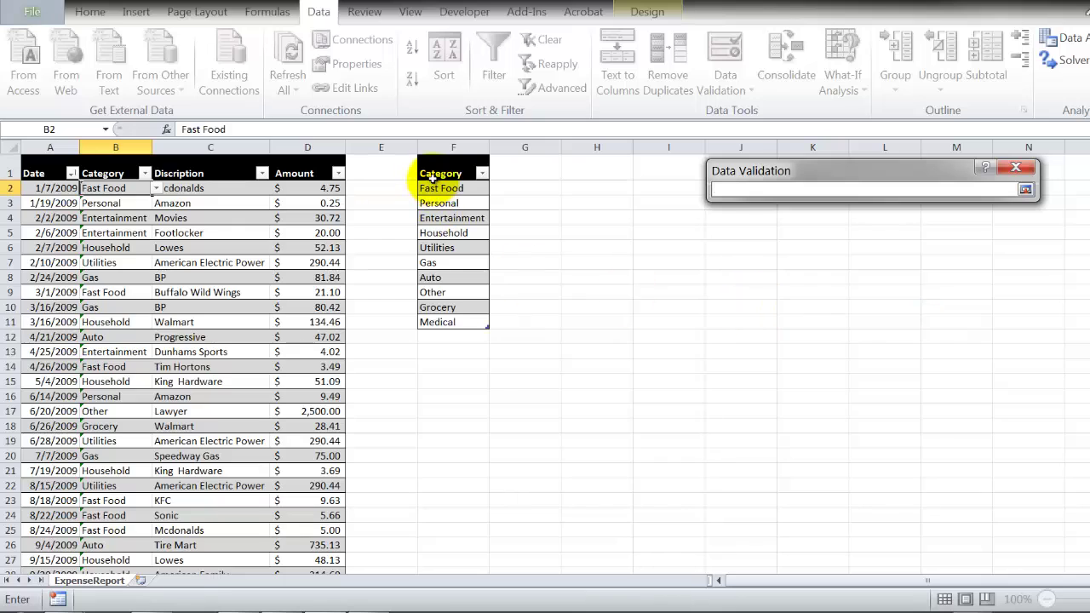
{"action": "left_click_drag", "start_coordinate": [436, 188], "coordinate": [437, 321]}
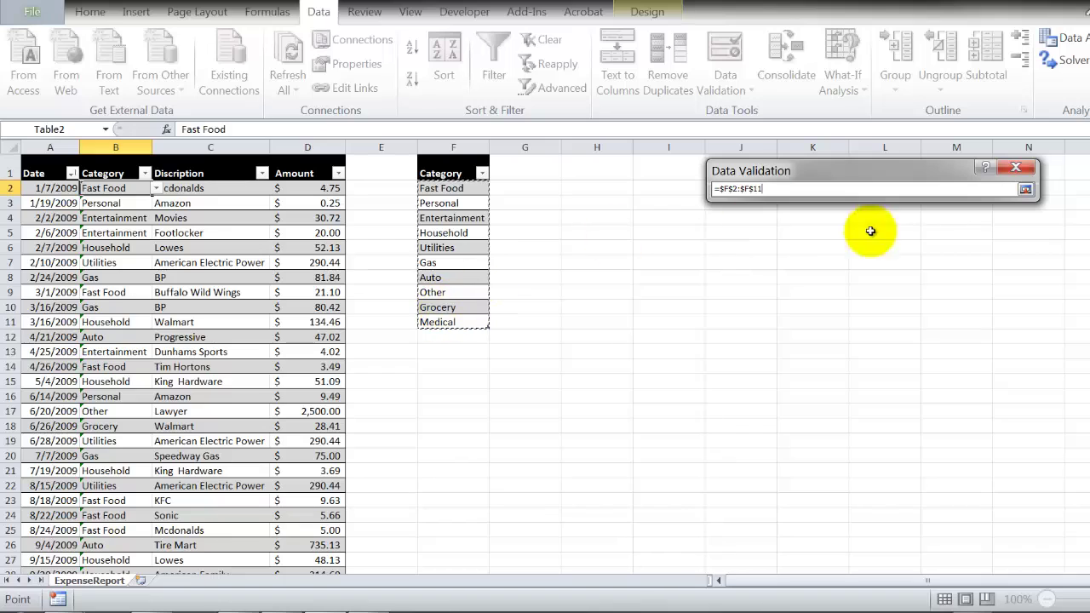
{"action": "left_click", "coordinate": [1026, 190]}
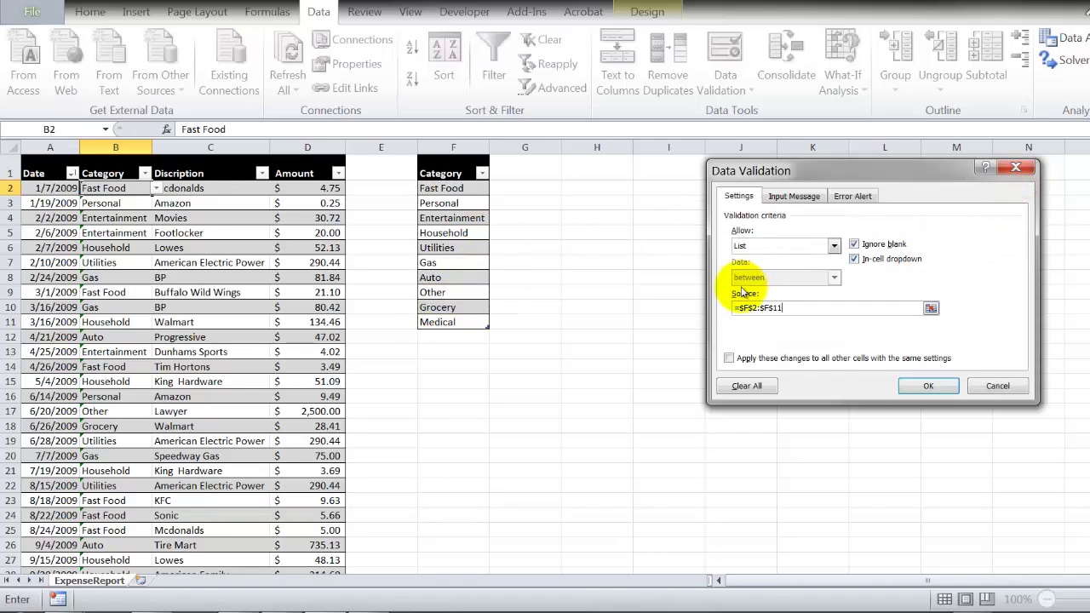
{"action": "left_click", "coordinate": [925, 387]}
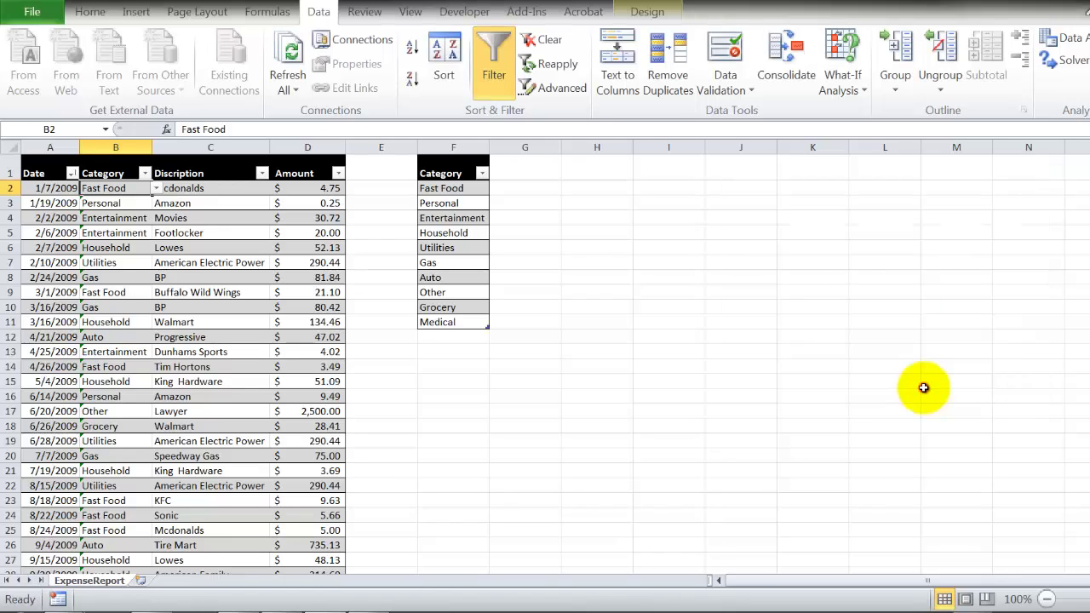
- Choose Fast Food from the in-cell category list of B2
{"action": "left_click", "coordinate": [156, 188]}
{"action": "mouse_move", "coordinate": [152, 214]}
{"action": "left_mouse_down"}
{"action": "mouse_move", "coordinate": [154, 235]}
{"action": "mouse_move", "coordinate": [151, 205]}
{"action": "mouse_move", "coordinate": [156, 274]}
{"action": "mouse_move", "coordinate": [151, 214]}
{"action": "left_mouse_up"}
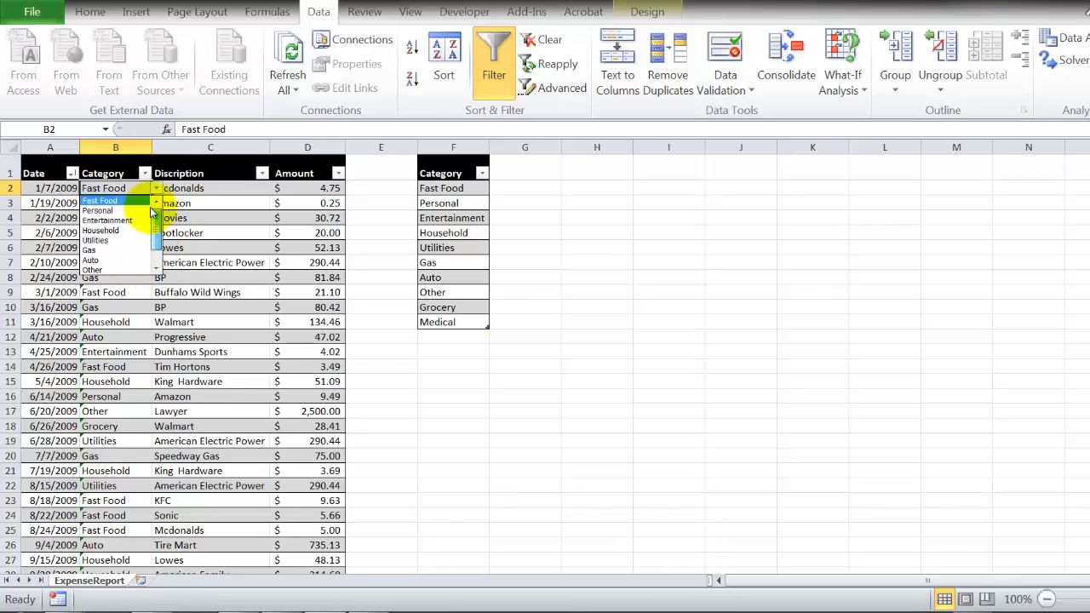
{"action": "left_click", "coordinate": [105, 202]}
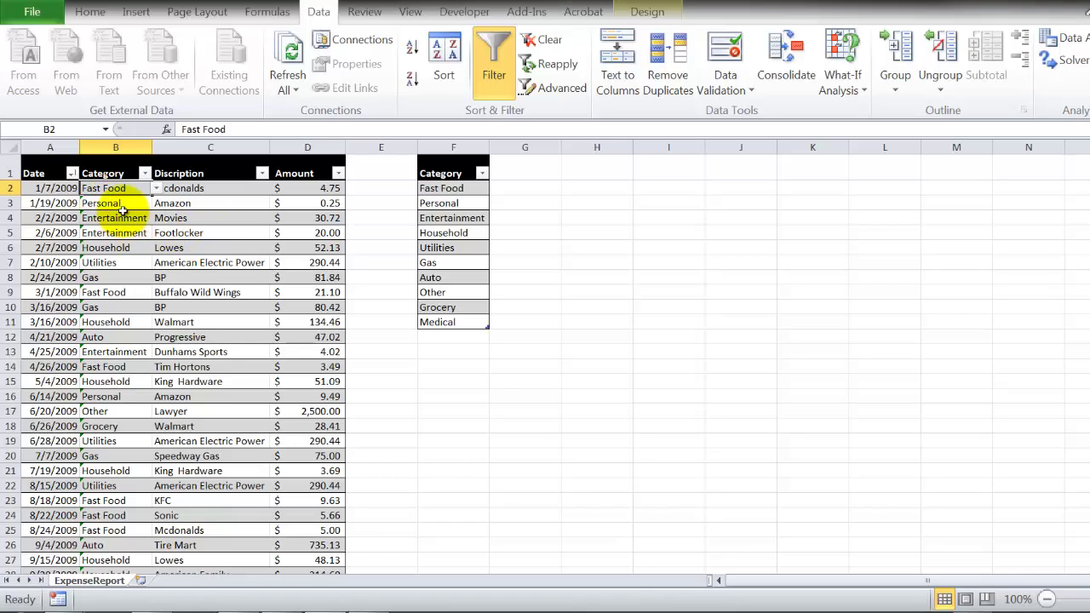
- Try filling cell B2 down the Category column to row 185, undo the fill, and check a few of the column's cells
{"action": "left_click_drag", "start_coordinate": [126, 188], "coordinate": [122, 551]}
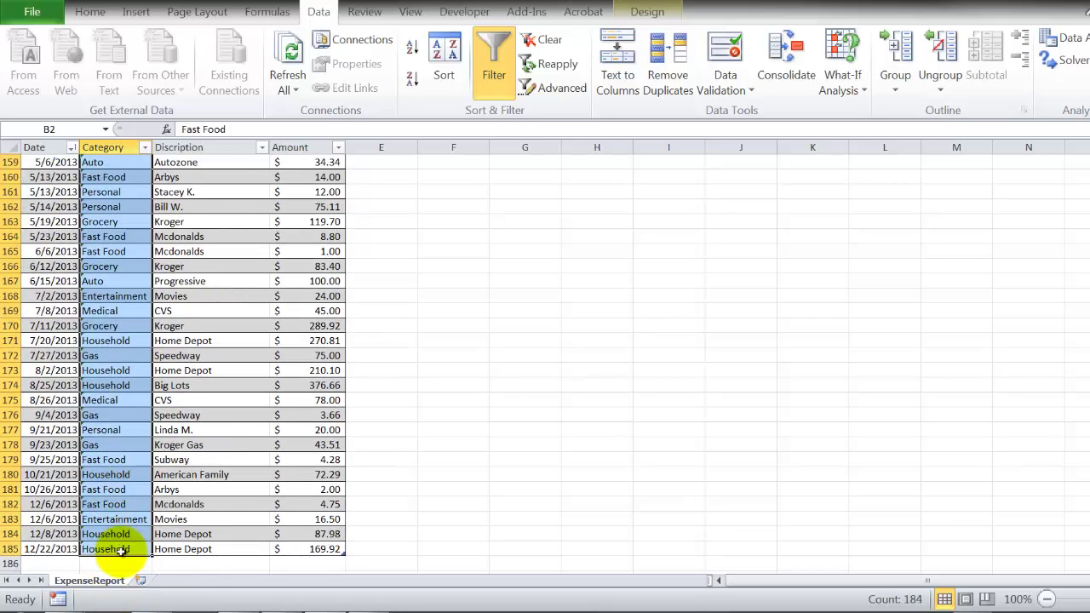
{"action": "key", "text": "ctrl+d"}
{"action": "scroll", "coordinate": [137, 384], "scroll_direction": "up", "scroll_amount": 9}
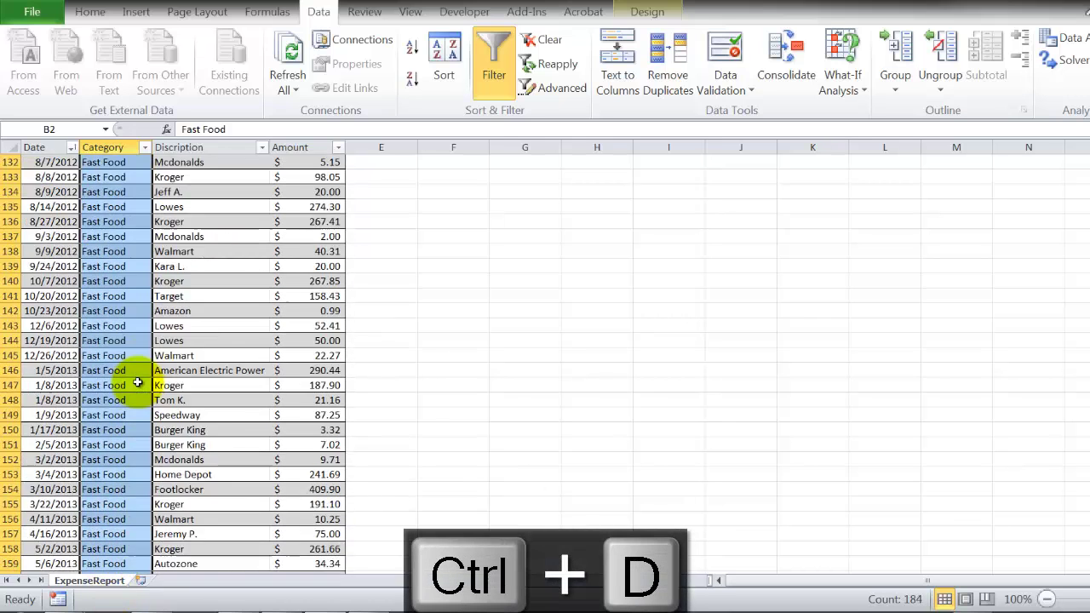
{"action": "scroll", "coordinate": [137, 384], "scroll_direction": "up", "scroll_amount": 20}
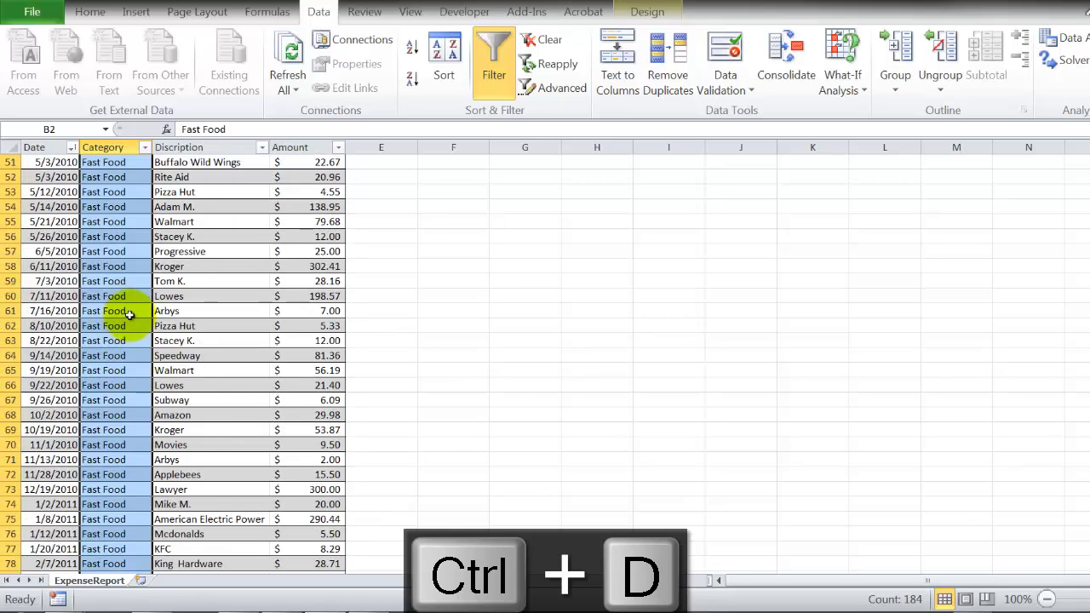
{"action": "scroll", "coordinate": [128, 315], "scroll_direction": "up", "scroll_amount": 17}
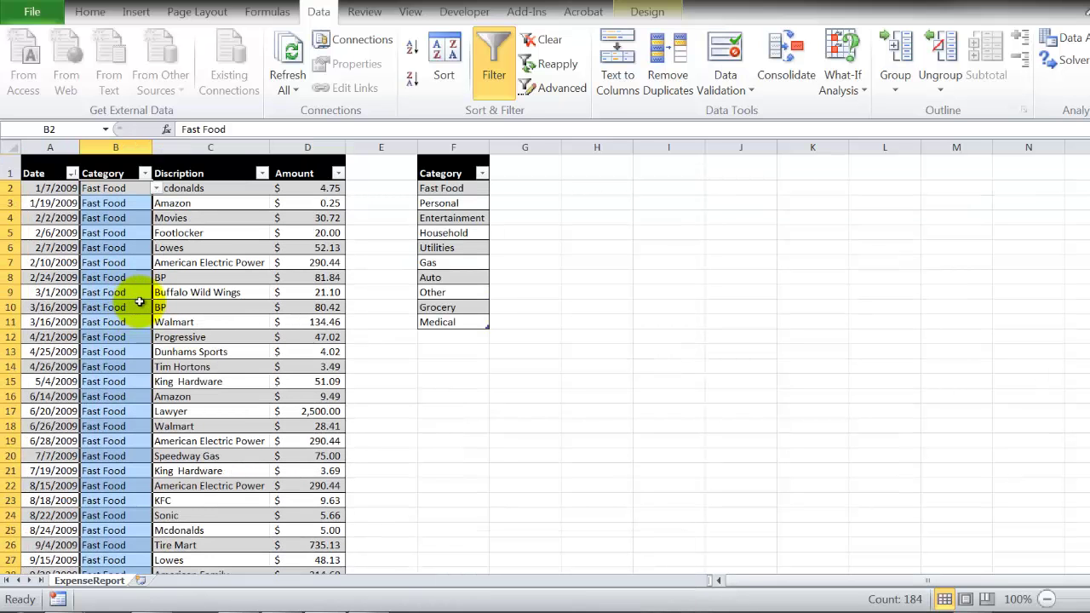
{"action": "key", "text": "ctrl+z"}
{"action": "left_click", "coordinate": [123, 202]}
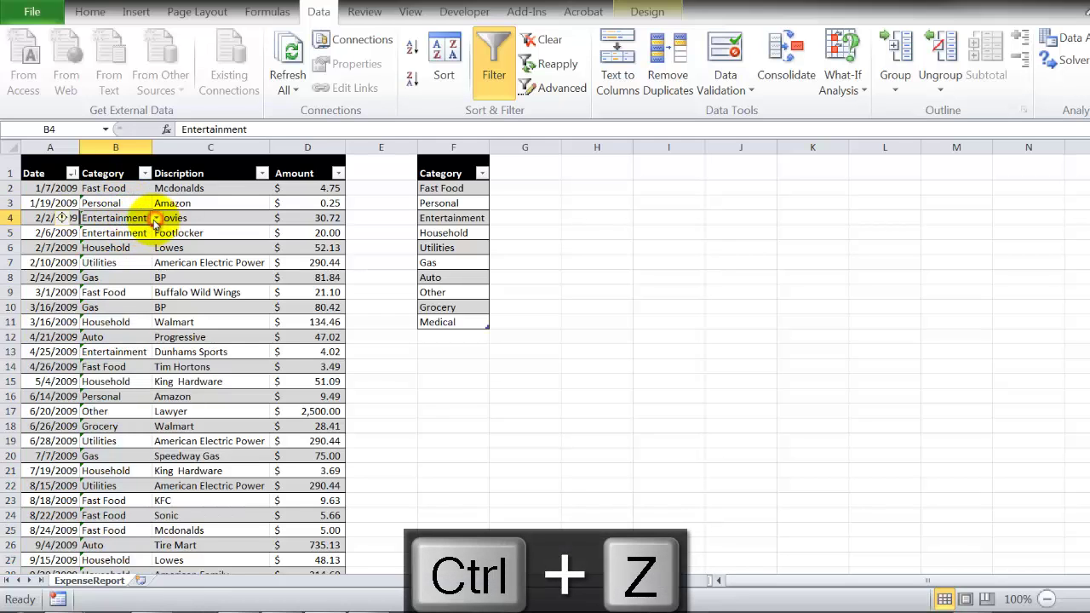
{"action": "left_click", "coordinate": [128, 247]}
{"action": "left_click", "coordinate": [132, 219]}
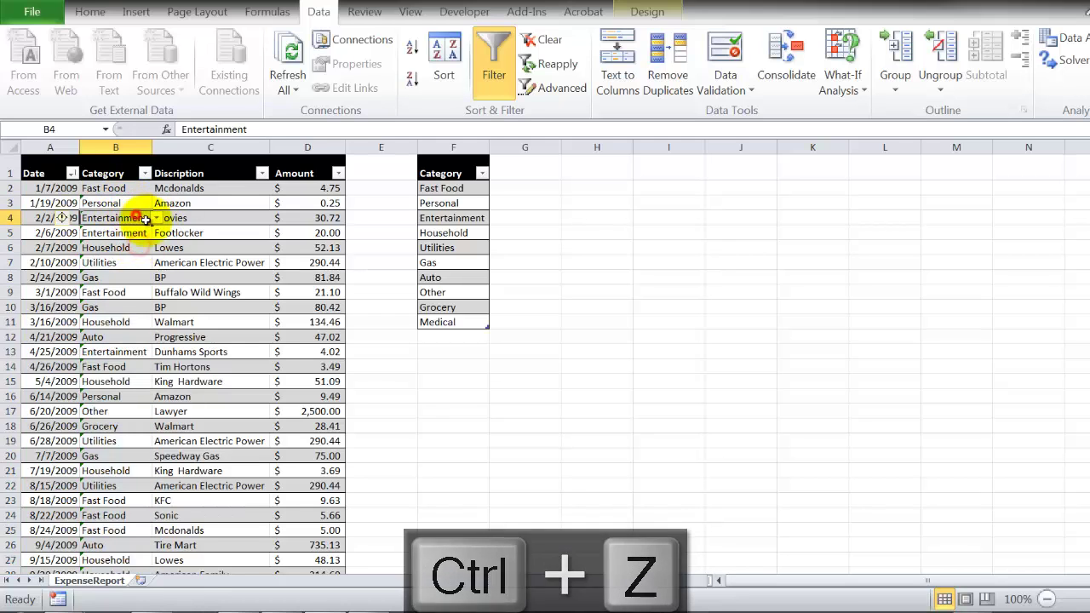
- Copy cell B2 and use Paste Special to apply only its Validation to the Category column down to row 185
{"action": "left_click", "coordinate": [113, 189]}
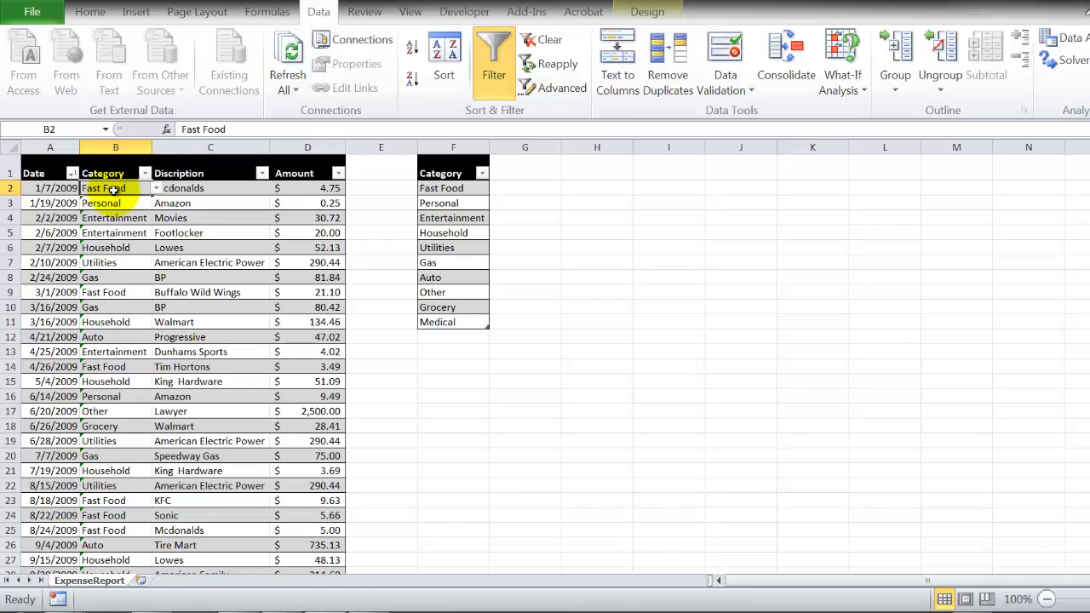
{"action": "key", "text": "ctrl+c"}
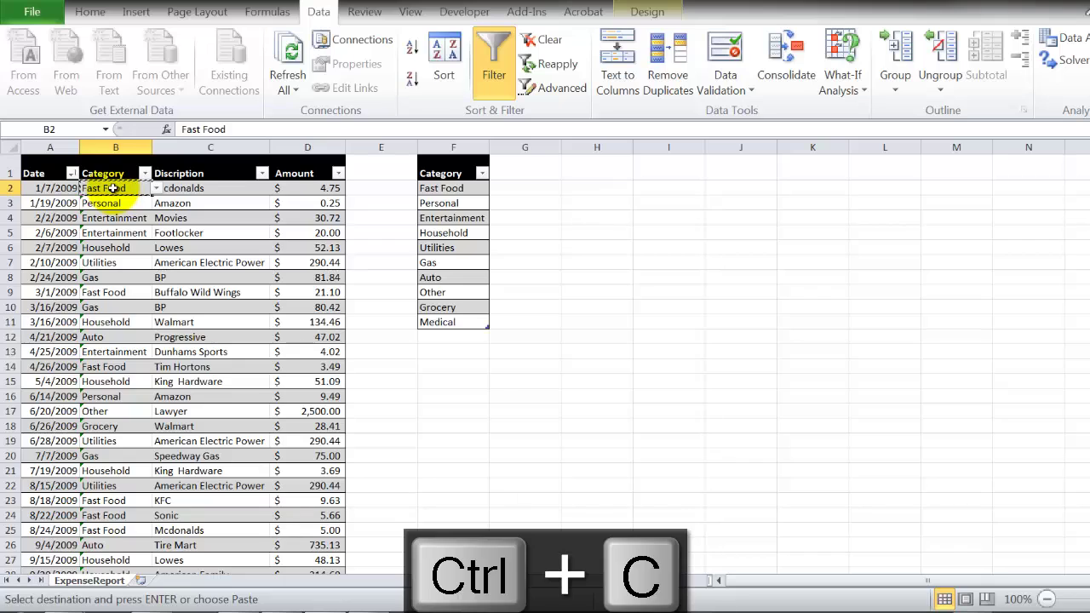
{"action": "left_click_drag", "start_coordinate": [106, 202], "coordinate": [102, 544]}
{"action": "left_click", "coordinate": [81, 14]}
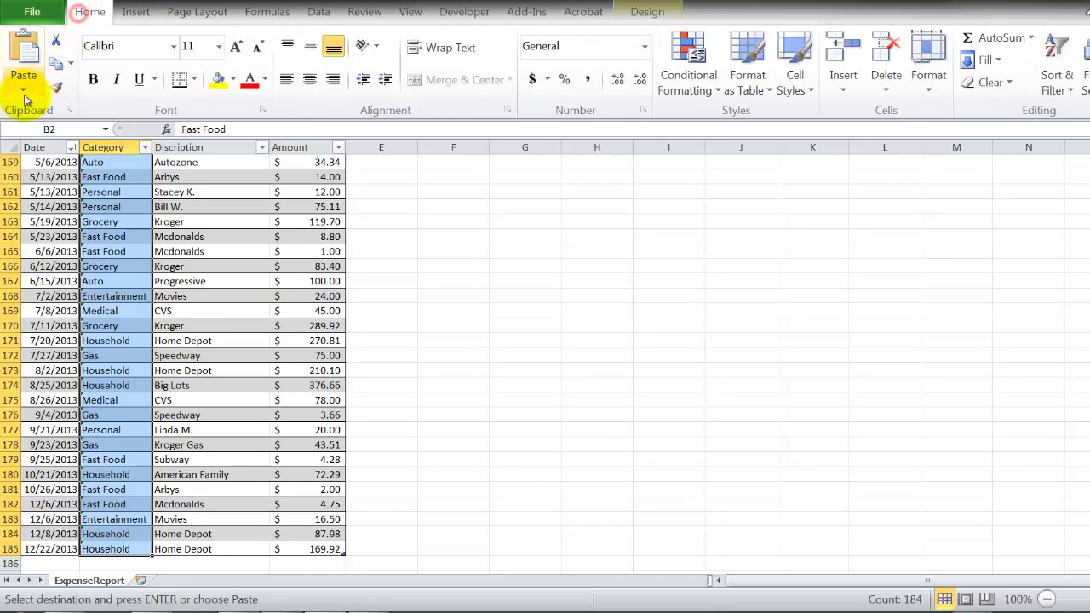
{"action": "left_click", "coordinate": [24, 96]}
{"action": "left_click", "coordinate": [38, 298]}
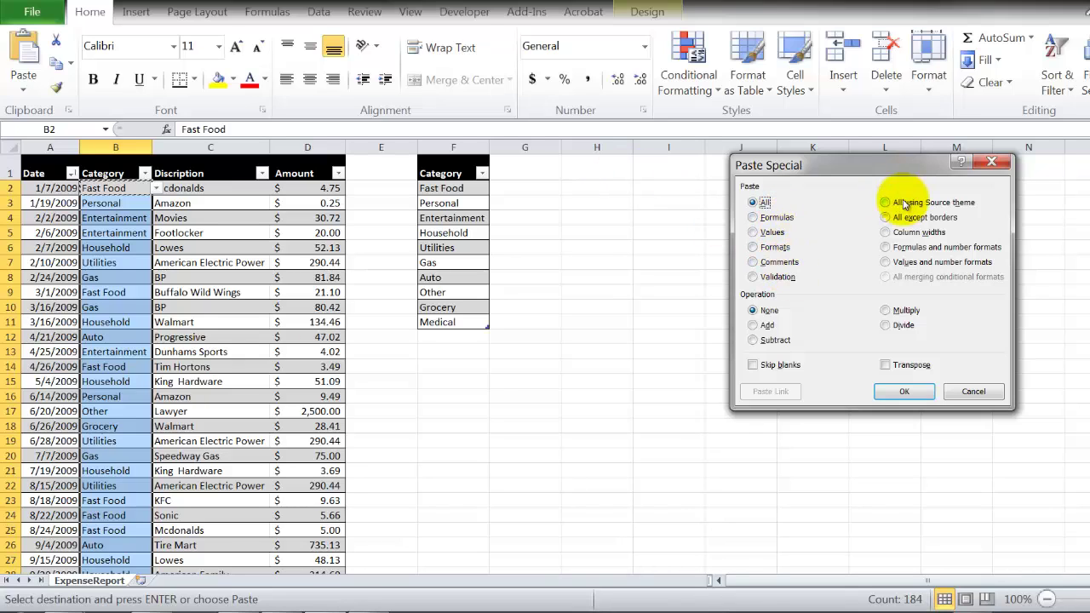
{"action": "left_click", "coordinate": [756, 278]}
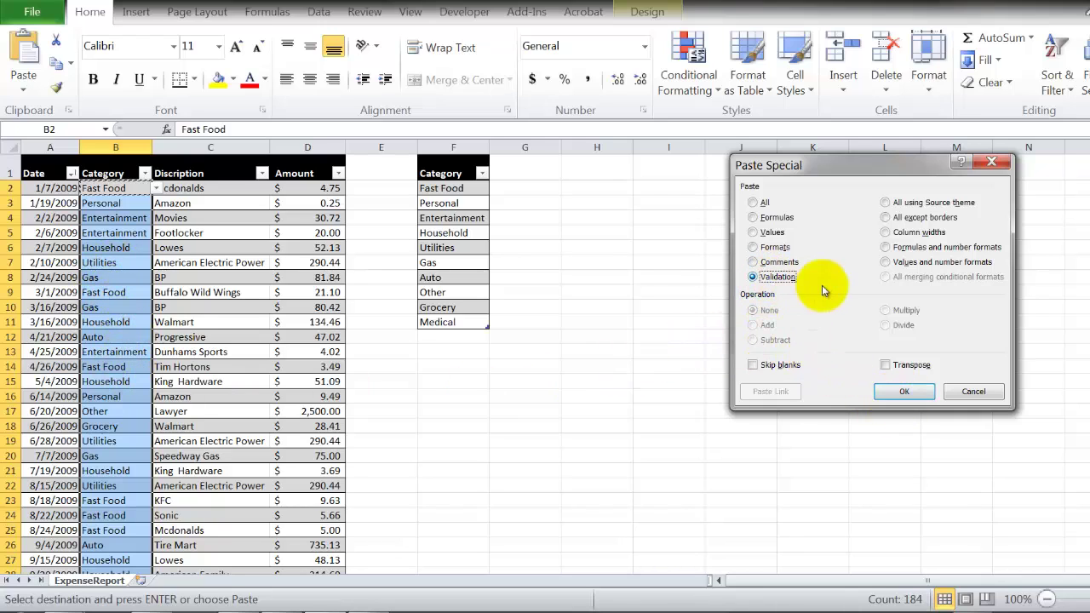
{"action": "left_click", "coordinate": [905, 390]}
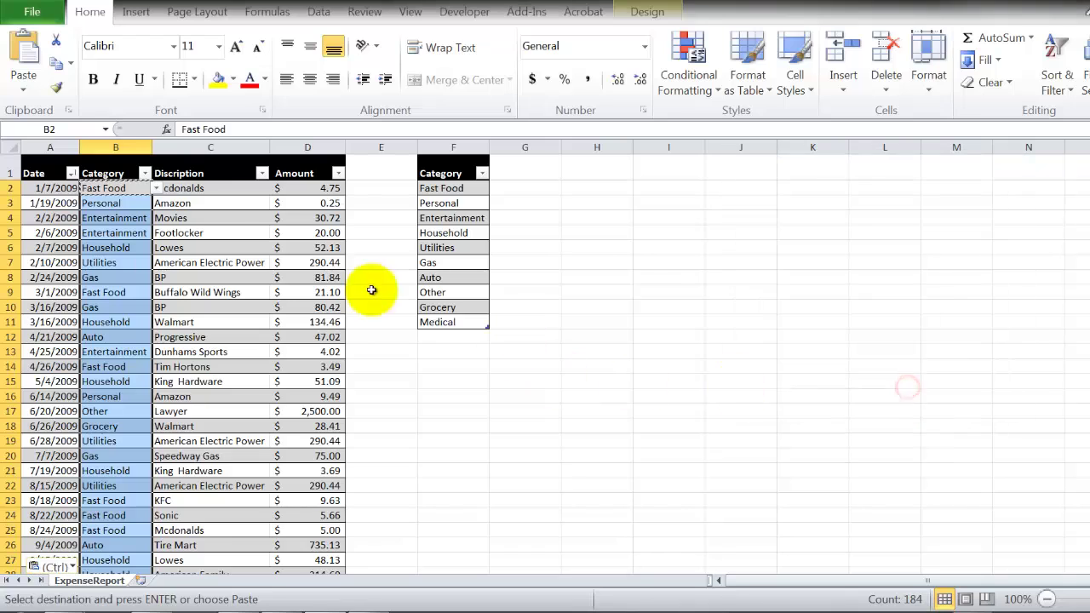
- Check several Category cells from B3 to B9 for the in-cell drop-down list and its category options
{"action": "left_click", "coordinate": [137, 206]}
{"action": "left_click", "coordinate": [141, 218]}
{"action": "left_click", "coordinate": [139, 232]}
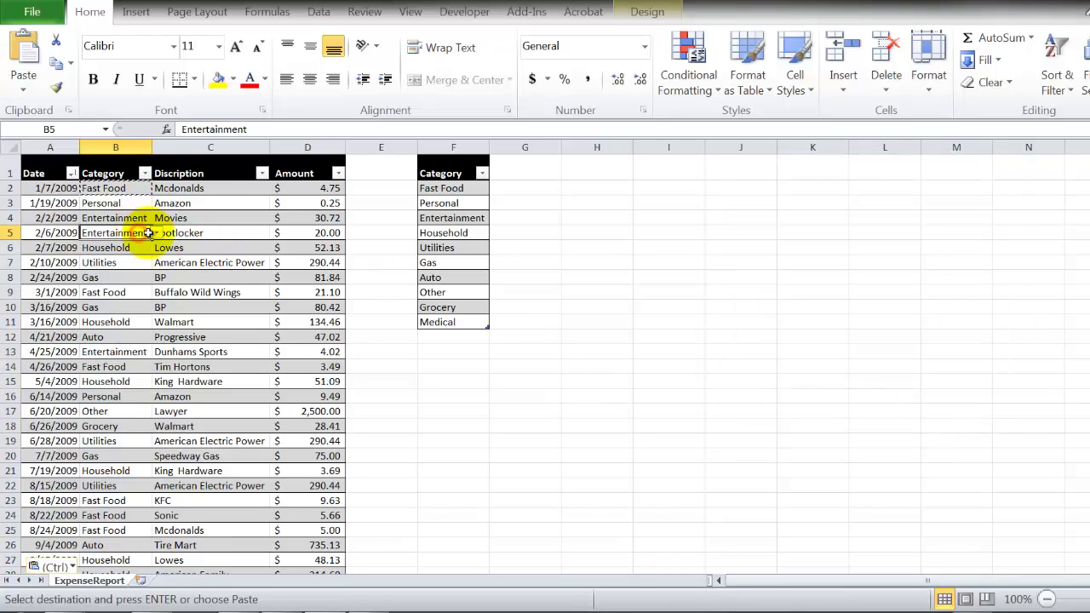
{"action": "left_click", "coordinate": [138, 247]}
{"action": "left_click", "coordinate": [157, 248]}
{"action": "left_click", "coordinate": [124, 270]}
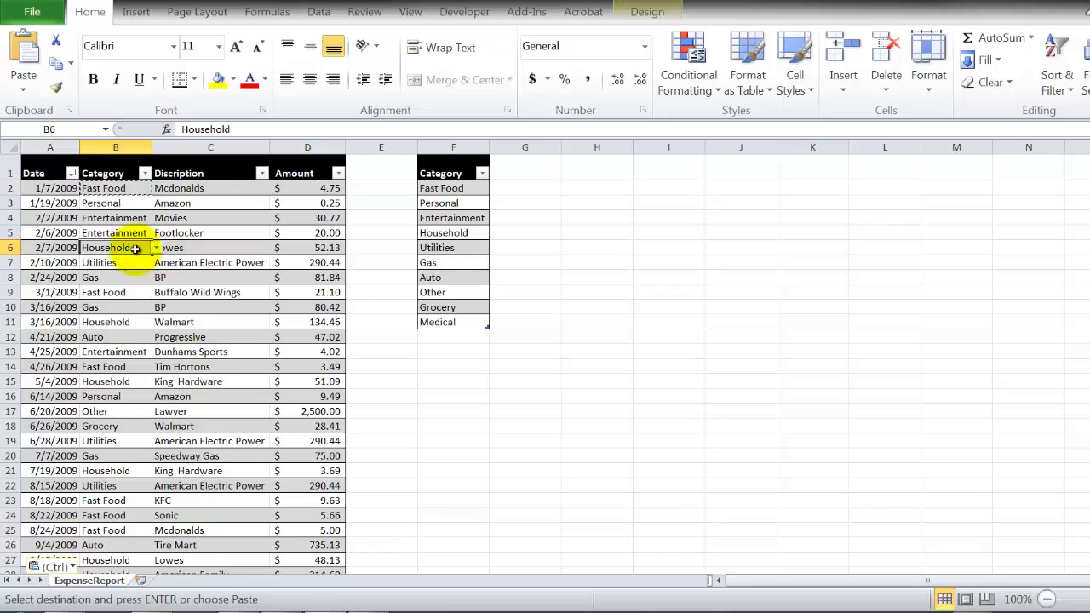
{"action": "left_click", "coordinate": [132, 262]}
{"action": "left_click", "coordinate": [157, 262]}
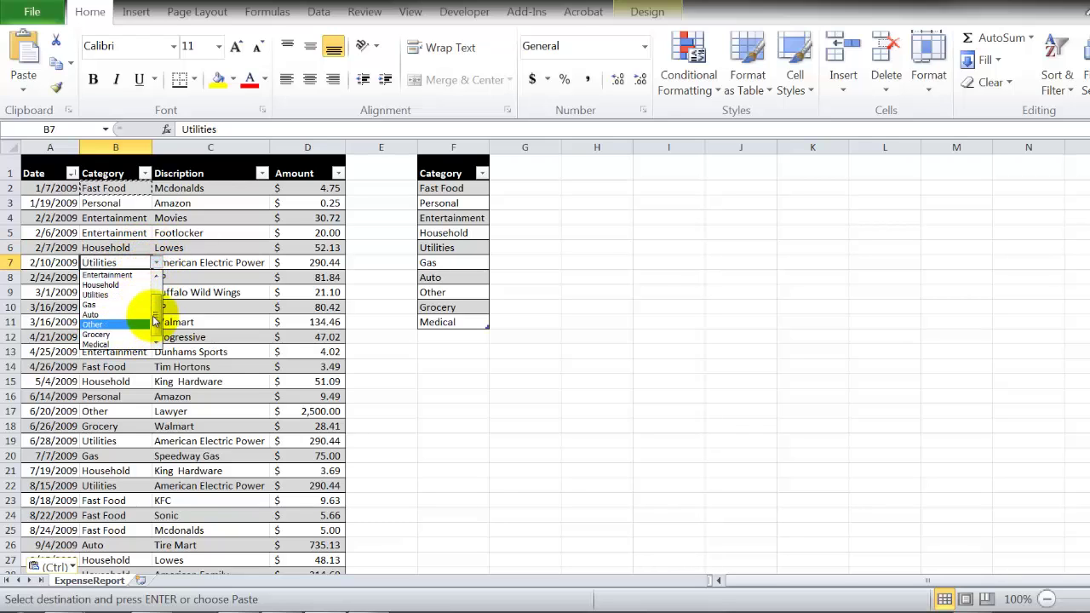
{"action": "left_click", "coordinate": [117, 251]}
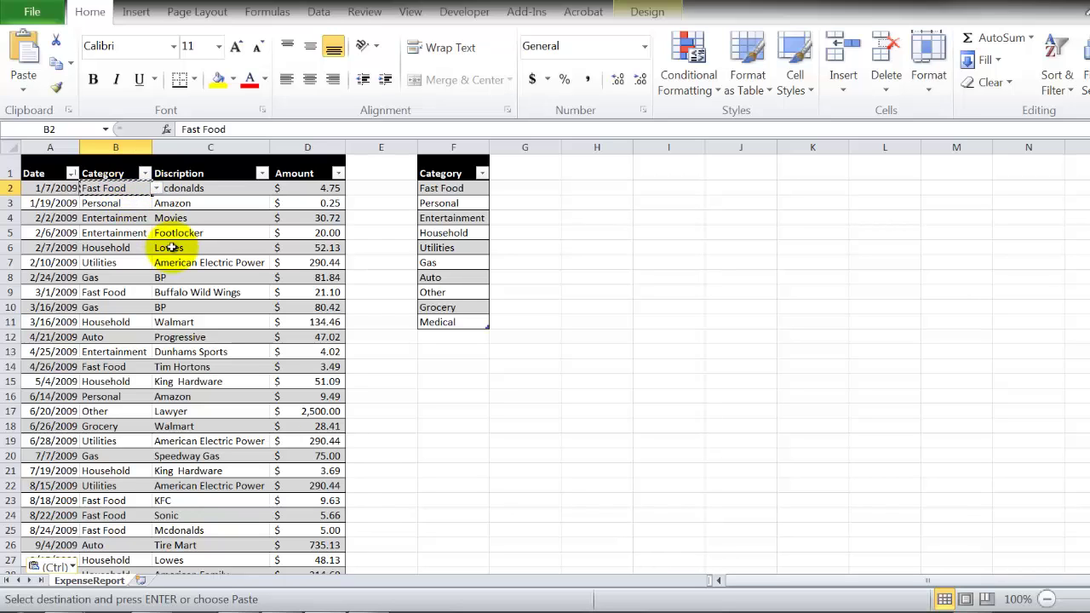
{"action": "left_click", "coordinate": [156, 292]}
{"action": "left_click", "coordinate": [134, 280]}
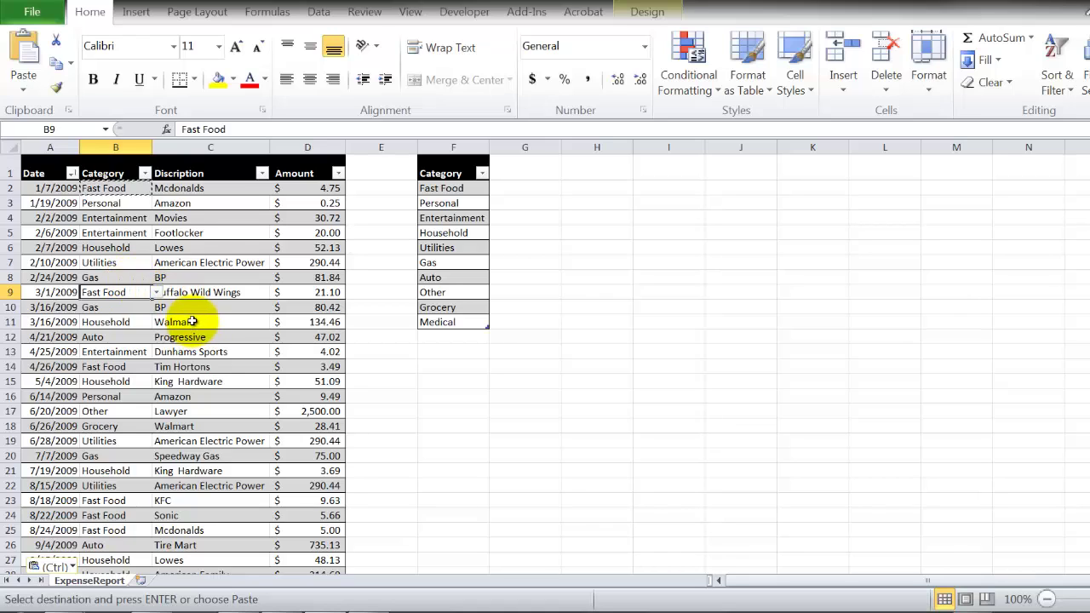
{"action": "left_click", "coordinate": [210, 179]}
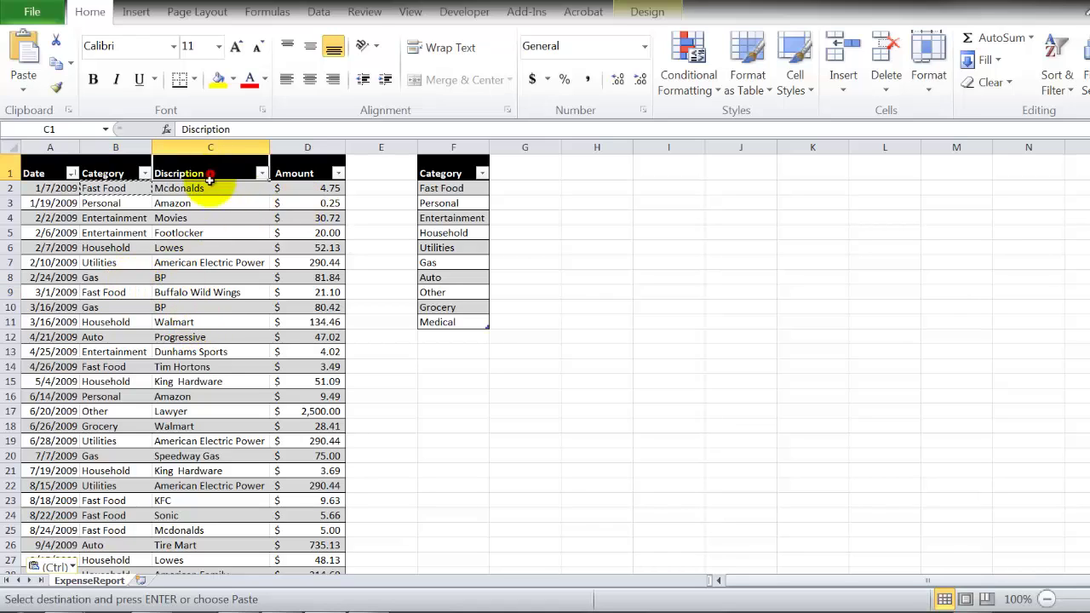
{"action": "left_click_drag", "start_coordinate": [210, 179], "coordinate": [213, 322]}
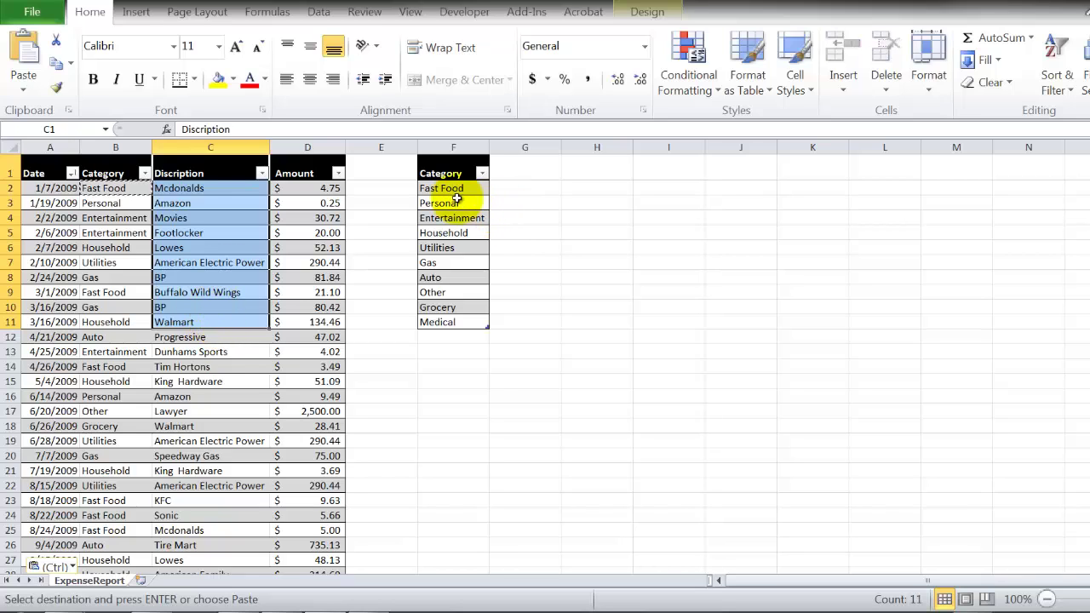
{"action": "left_click", "coordinate": [441, 174]}
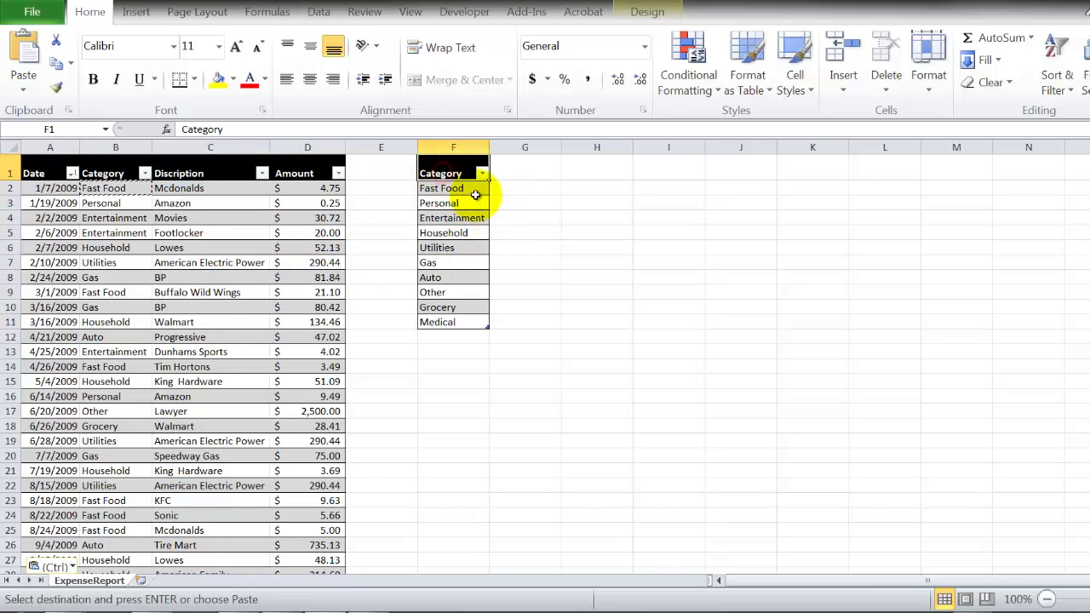
- Add a Sub Total column to the category table by entering that header in G1
{"action": "left_click", "coordinate": [496, 171]}
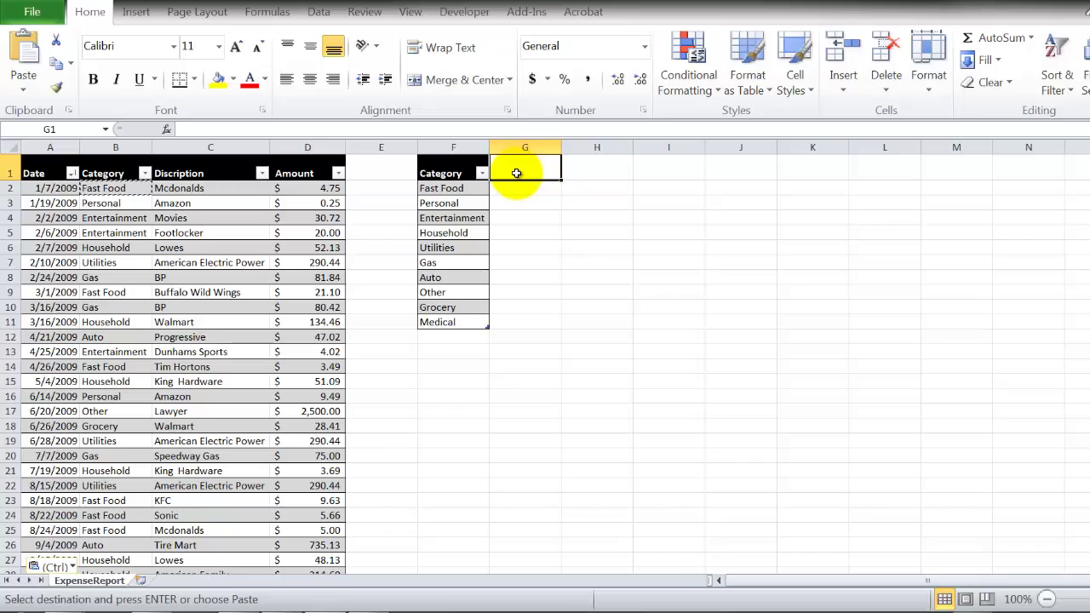
{"action": "type", "text": "Sub Total"}
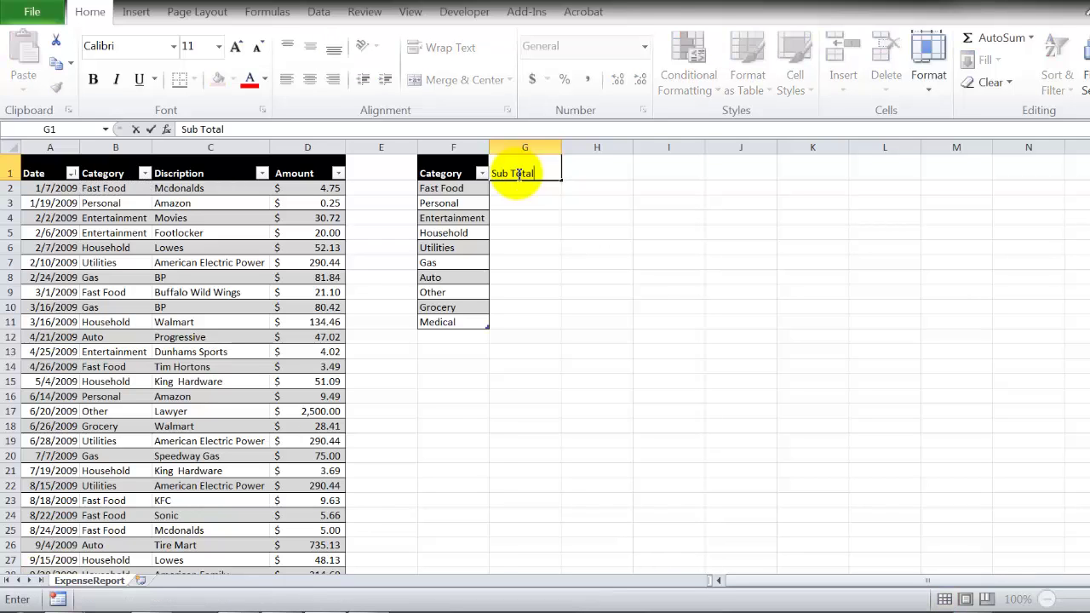
{"action": "key", "text": "Return"}
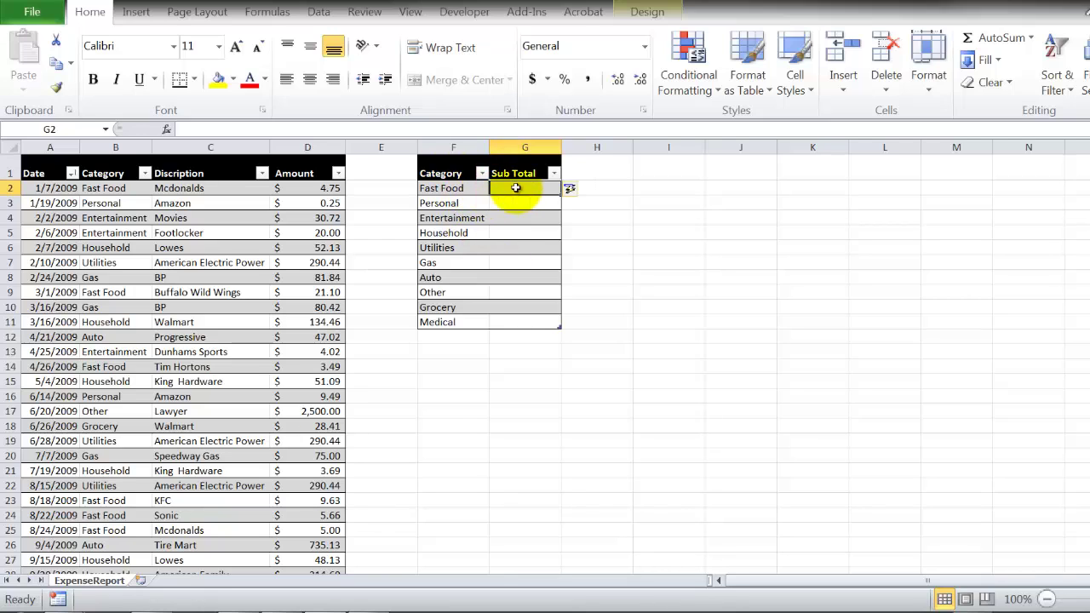
{"action": "left_click_drag", "start_coordinate": [442, 168], "coordinate": [523, 316]}
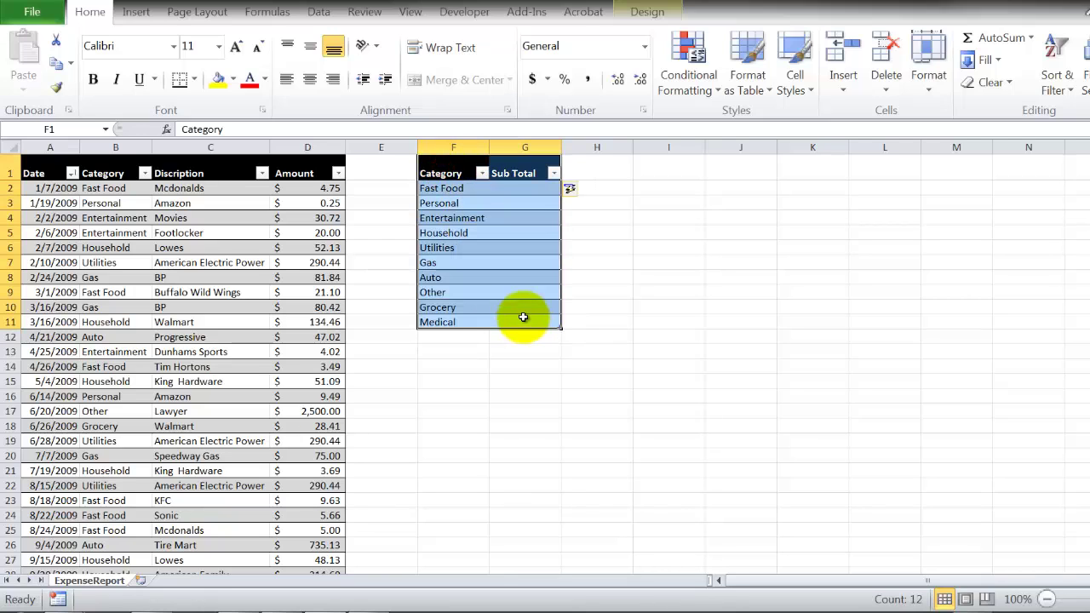
{"action": "left_click", "coordinate": [527, 184]}
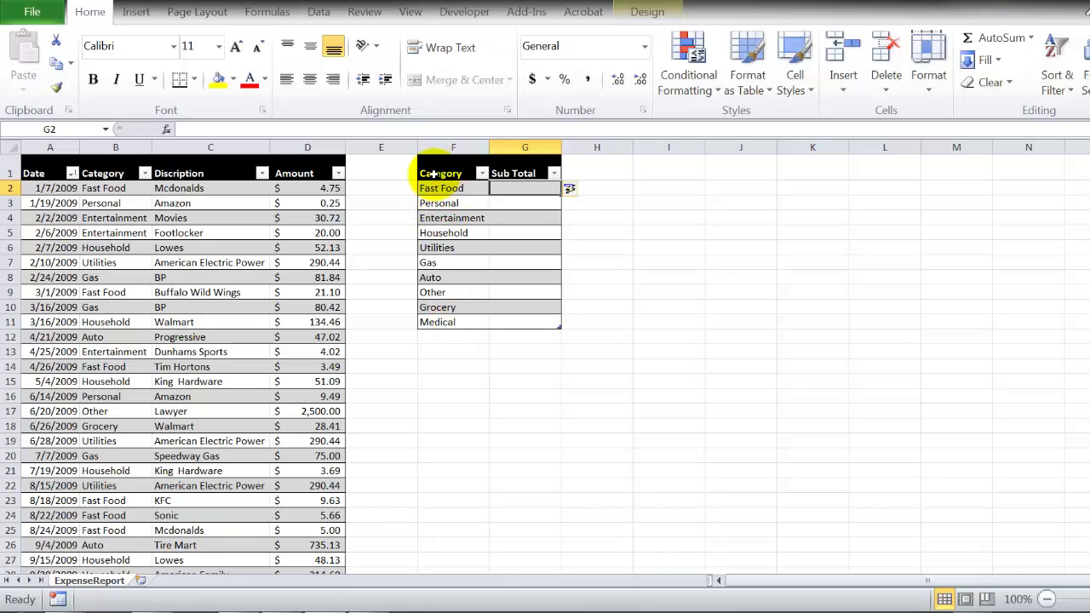
- Sort the category table in column F by Category values from A to Z
{"action": "left_click_drag", "start_coordinate": [443, 173], "coordinate": [439, 322]}
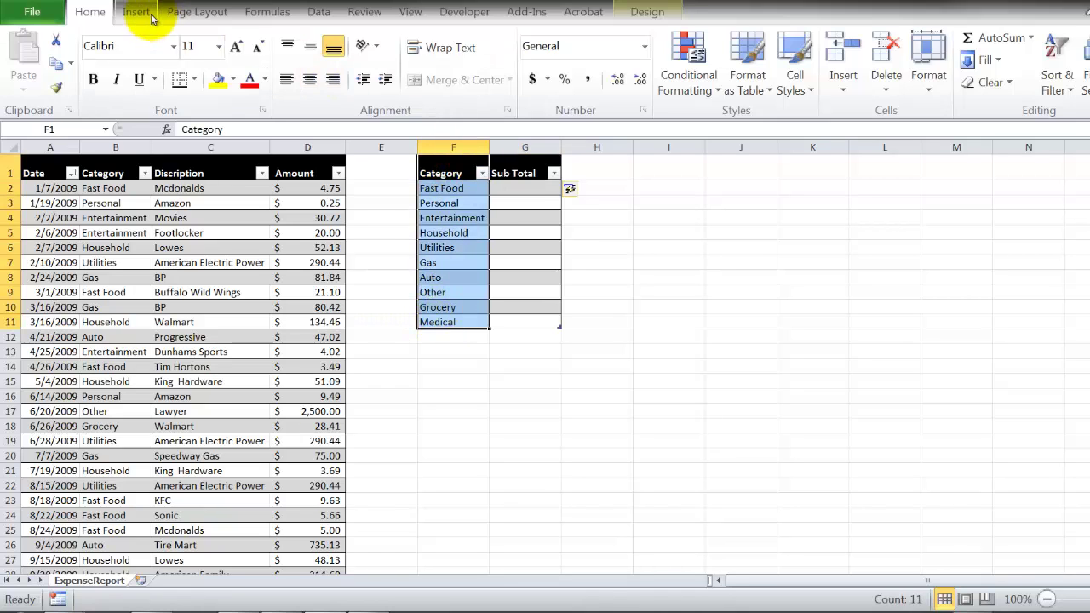
{"action": "left_click", "coordinate": [320, 15]}
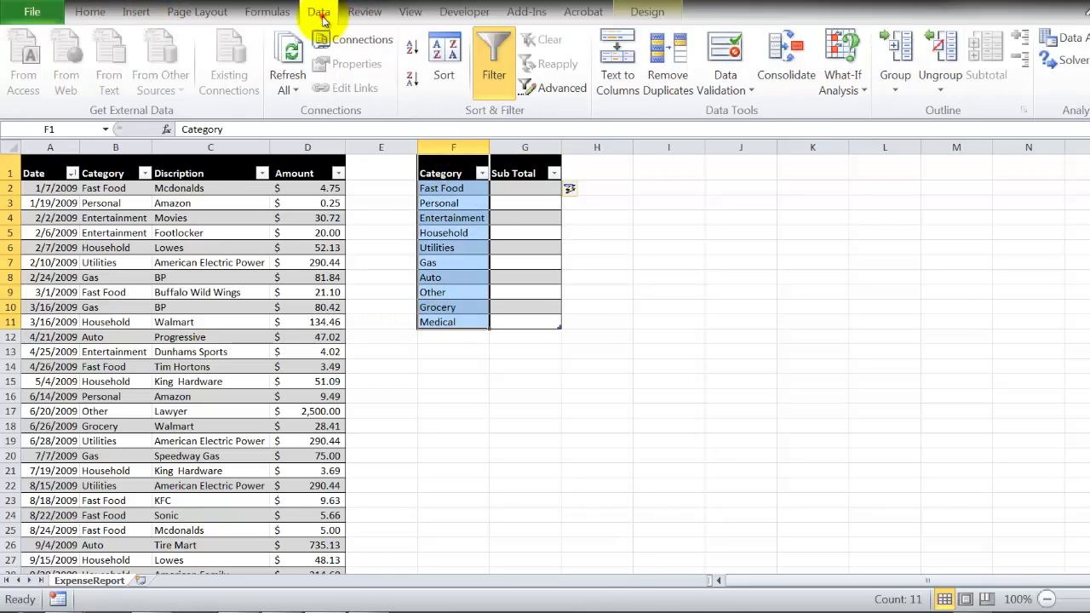
{"action": "left_click", "coordinate": [440, 53]}
{"action": "left_click", "coordinate": [734, 259]}
{"action": "left_click", "coordinate": [724, 272]}
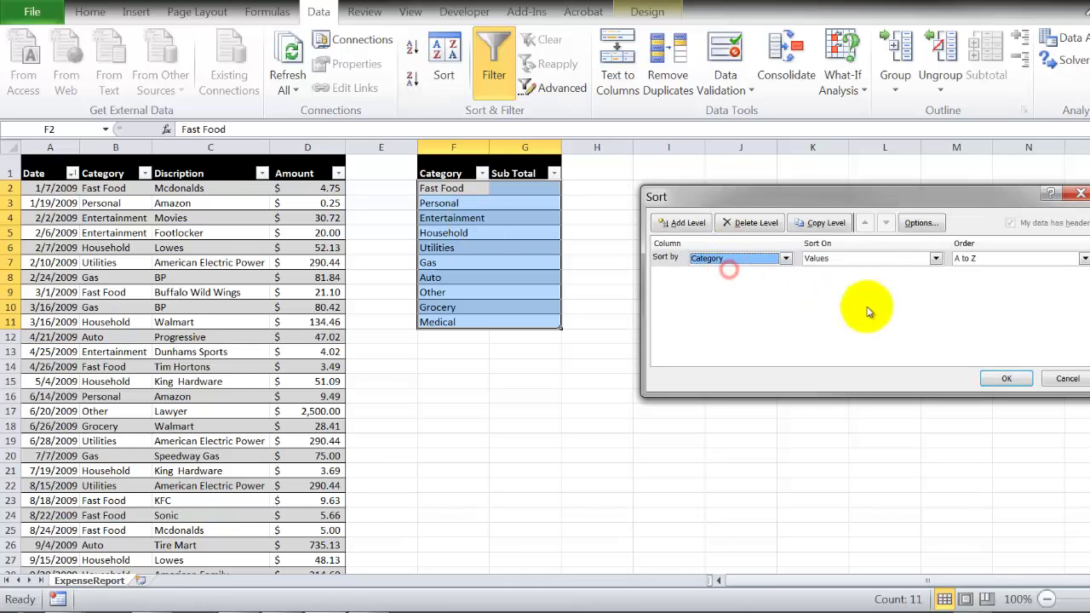
{"action": "left_click", "coordinate": [1007, 376]}
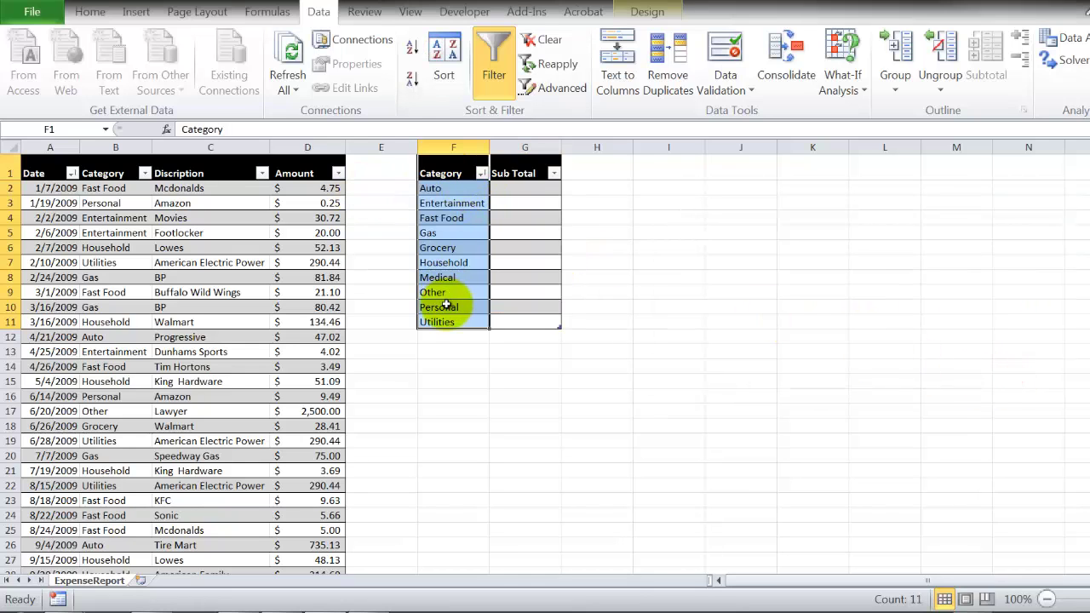
- Start a SUMIFS formula in G2 with Table1[Amount], the expense table's Amount column, as the sum range
{"action": "left_click", "coordinate": [452, 187]}
{"action": "left_click", "coordinate": [539, 190]}
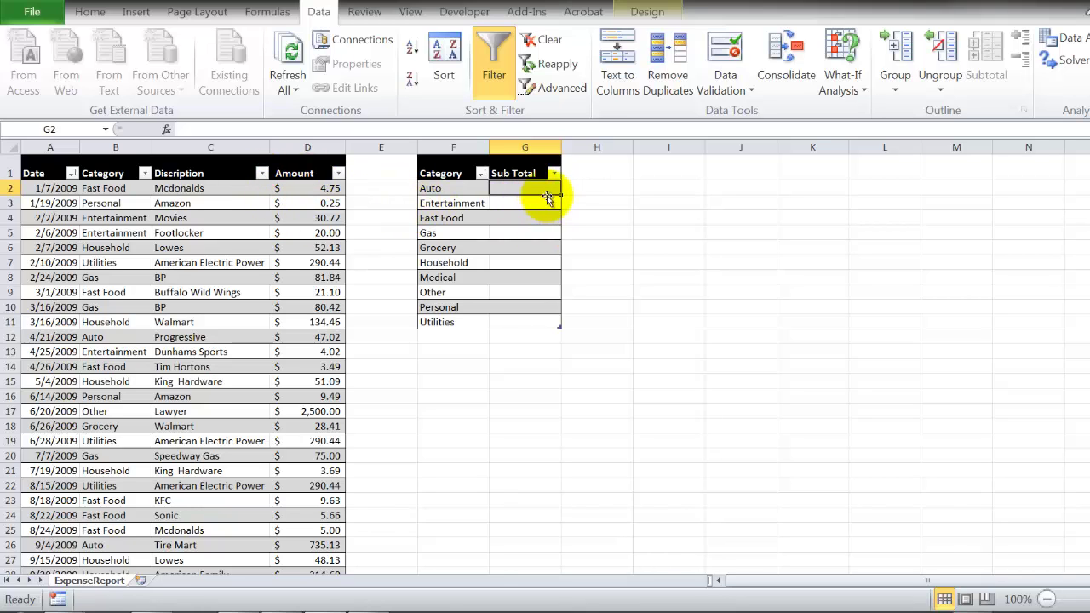
{"action": "type", "text": "="}
{"action": "type", "text": "s"}
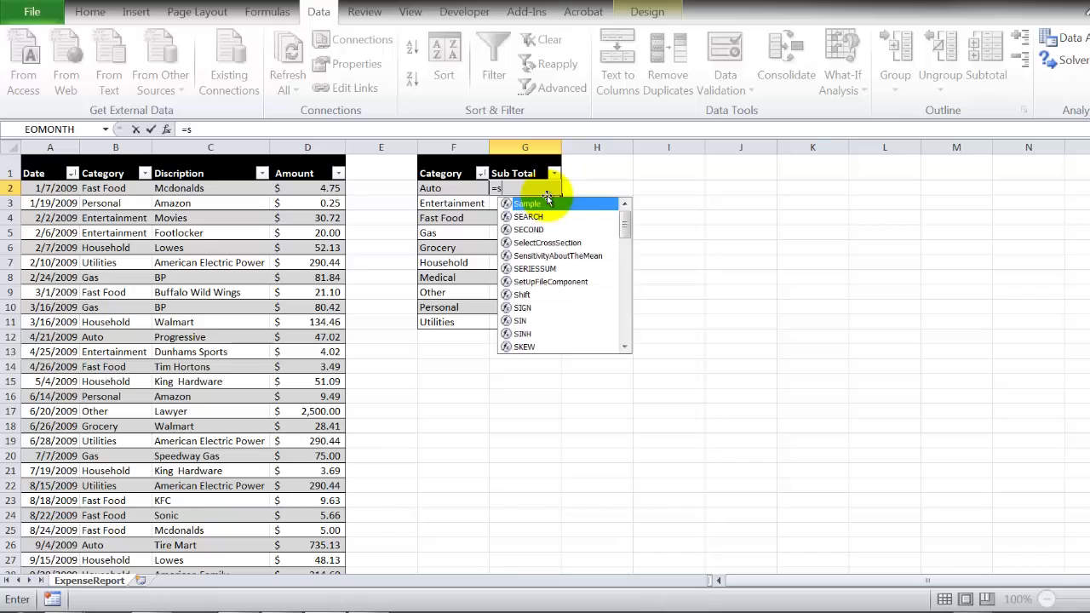
{"action": "type", "text": "umifs("}
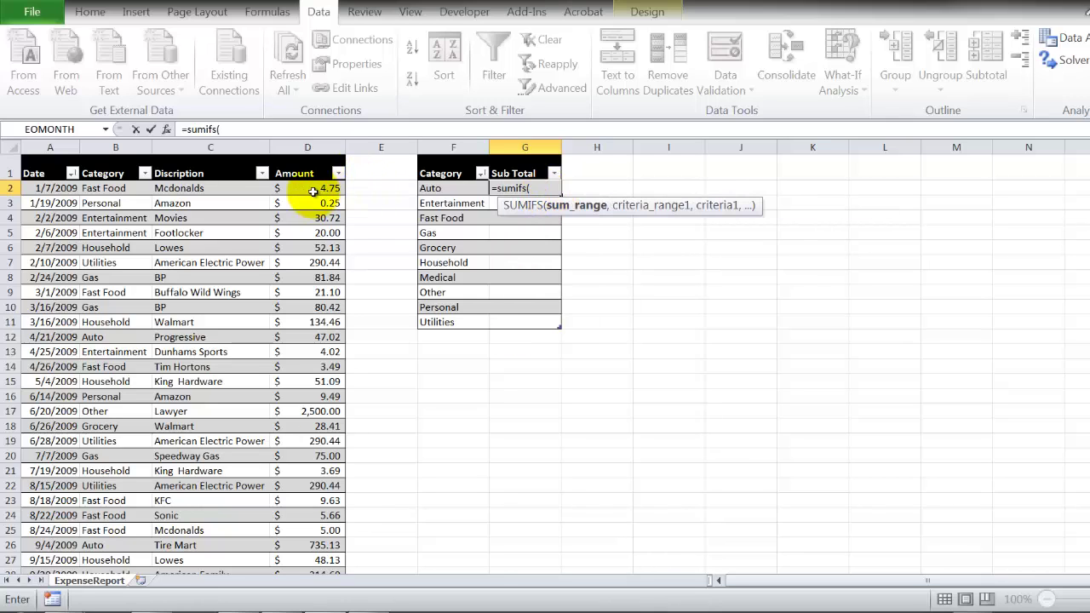
{"action": "left_click_drag", "start_coordinate": [313, 188], "coordinate": [285, 460]}
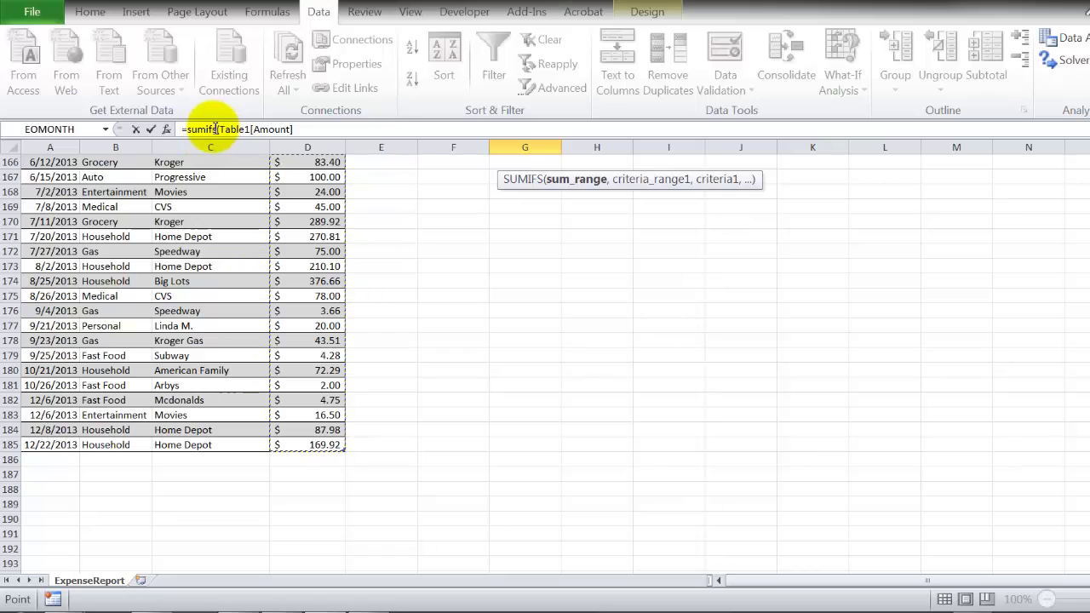
{"action": "left_click", "coordinate": [304, 129]}
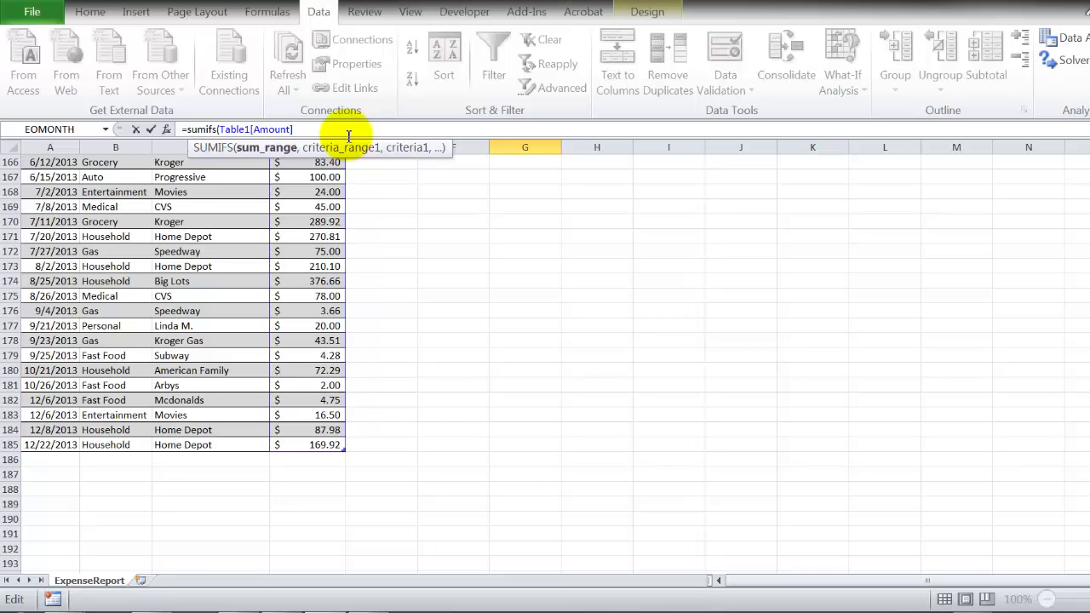
{"action": "type", "text": ","}
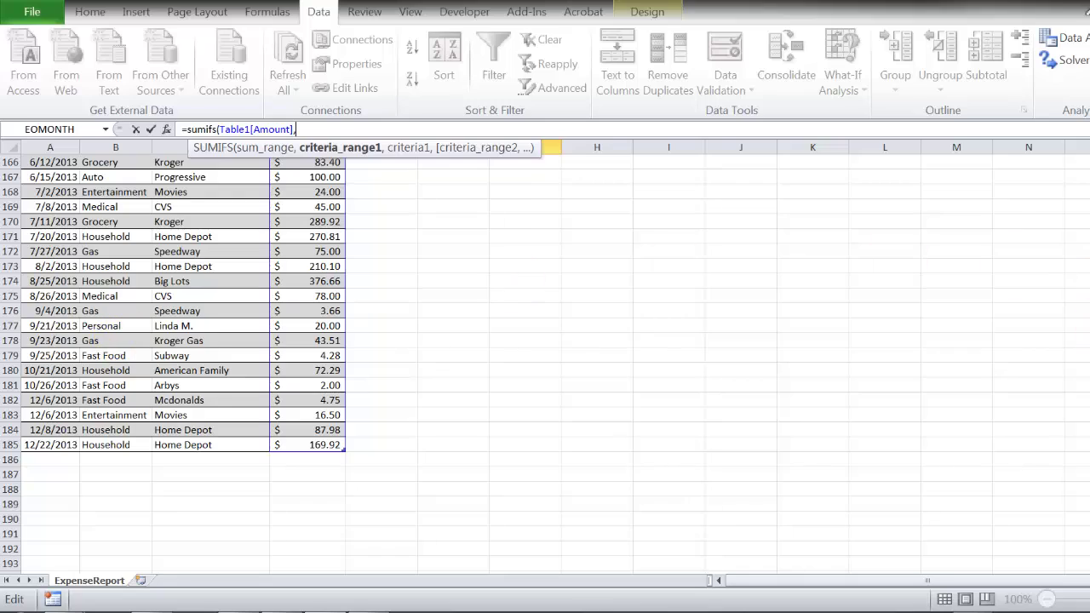
{"action": "scroll", "coordinate": [243, 236], "scroll_direction": "up", "scroll_amount": 20}
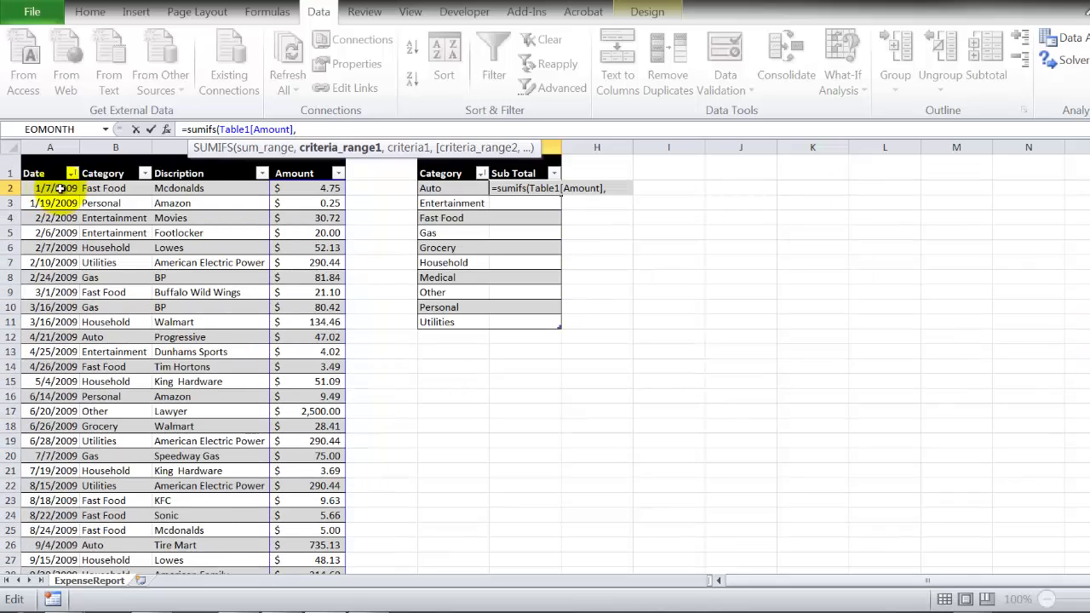
{"action": "left_click_drag", "start_coordinate": [117, 187], "coordinate": [80, 559]}
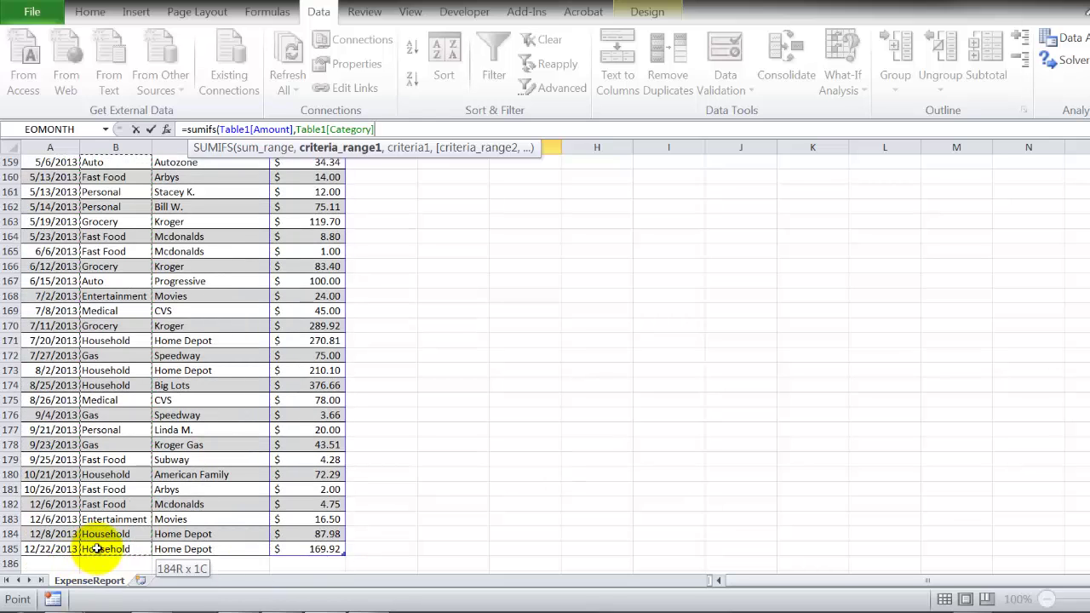
{"action": "left_click", "coordinate": [387, 129]}
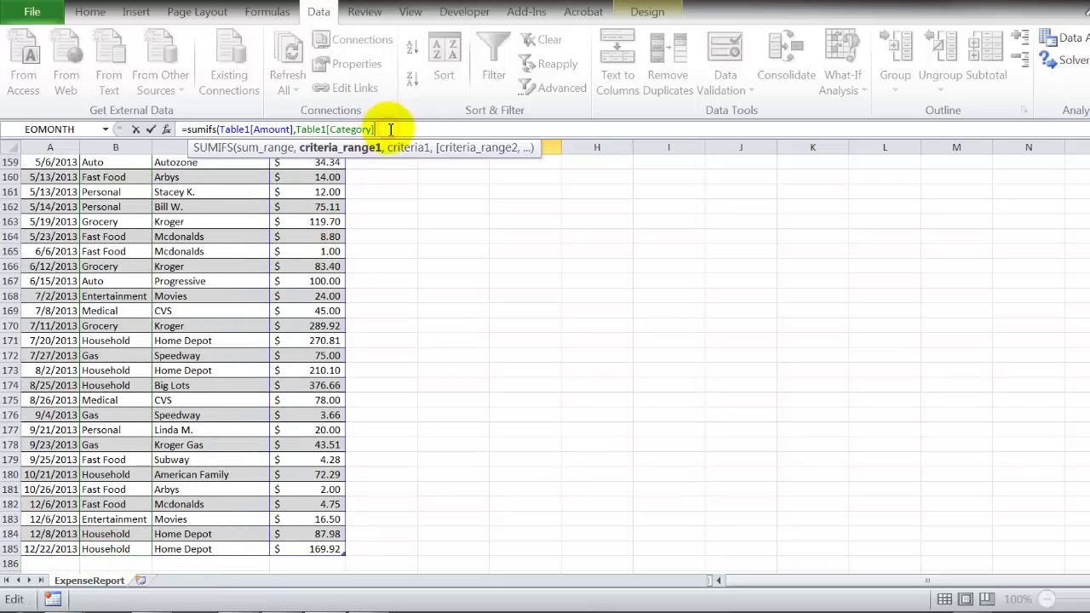
{"action": "type", "text": ","}
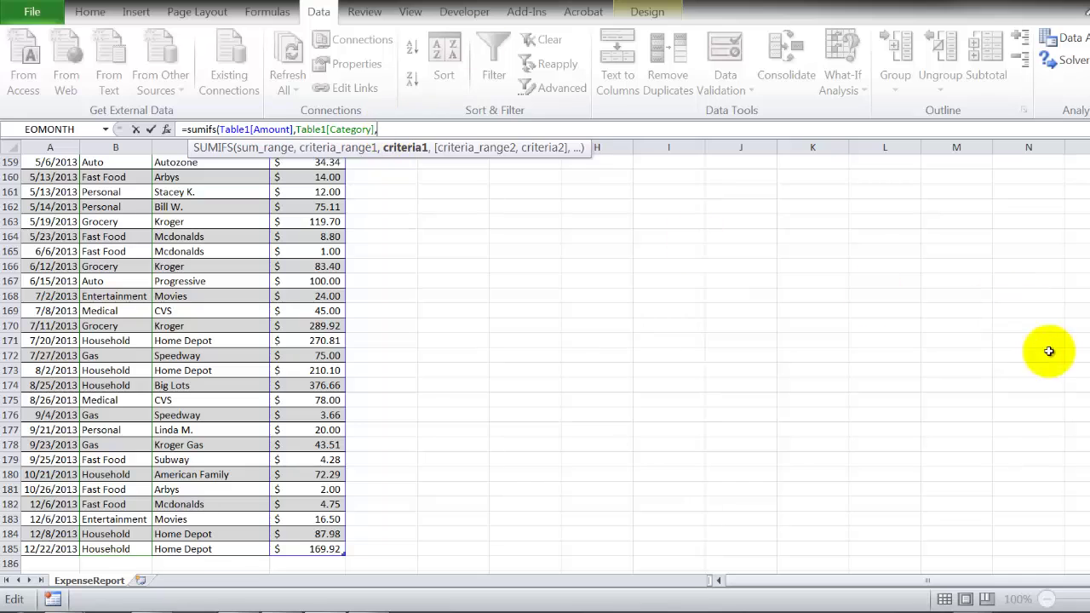
{"action": "key", "text": "ctrl+BackSpace"}
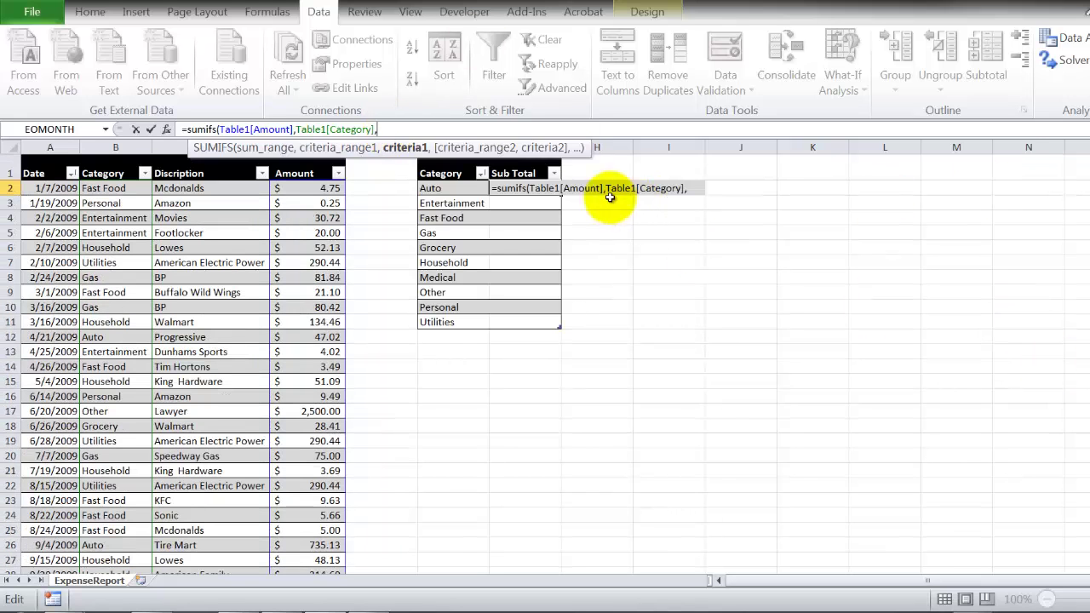
{"action": "left_click", "coordinate": [430, 188]}
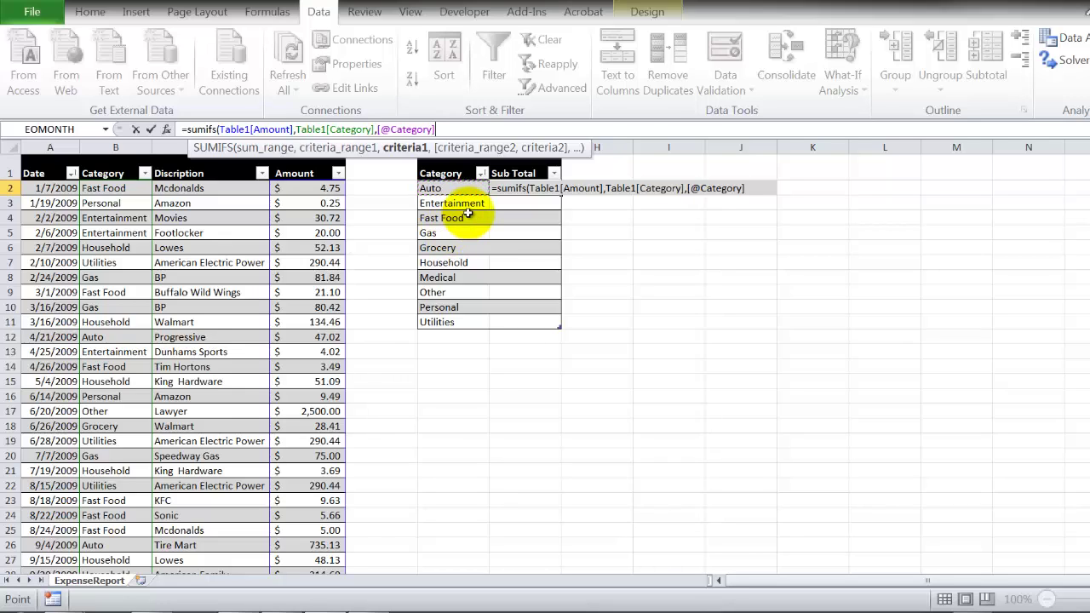
{"action": "type", "text": ")"}
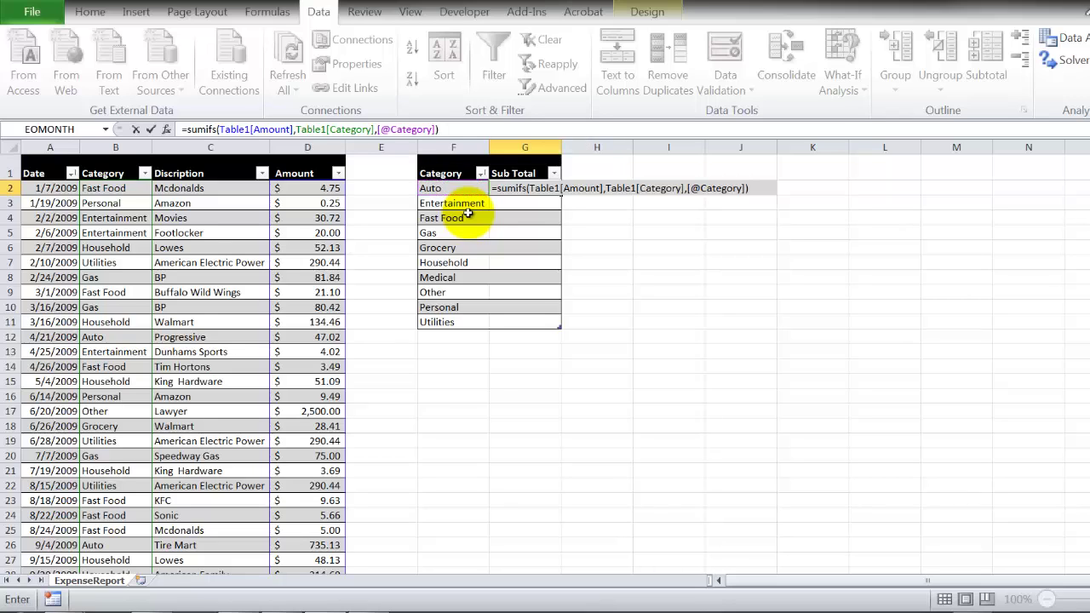
{"action": "key", "text": "Return"}
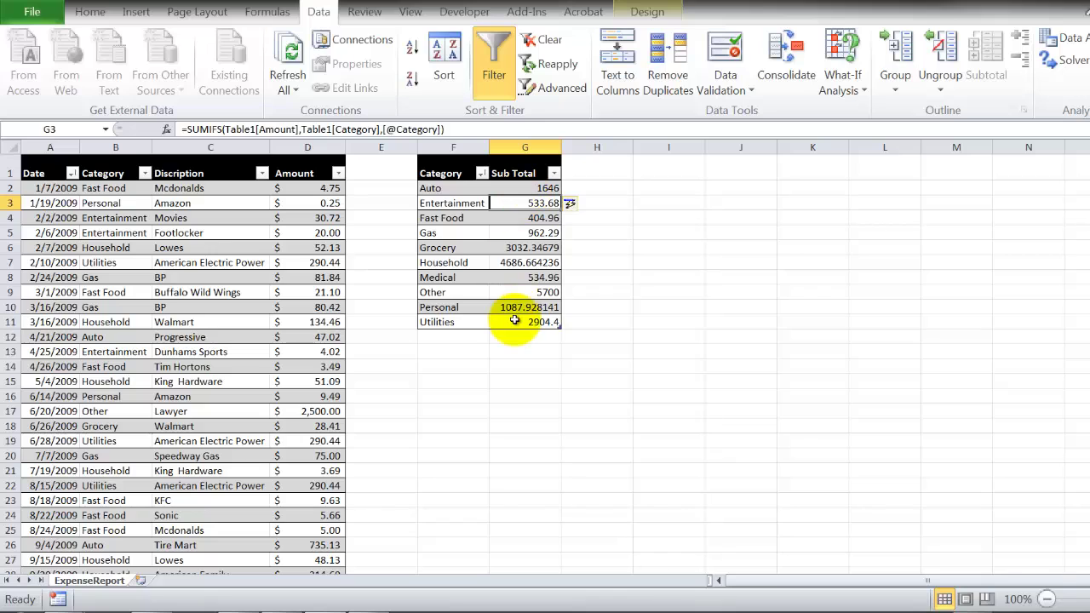
- Format the Sub Total values in G2 to G11 as Accounting with a dollar sign
{"action": "left_click_drag", "start_coordinate": [529, 189], "coordinate": [526, 322]}
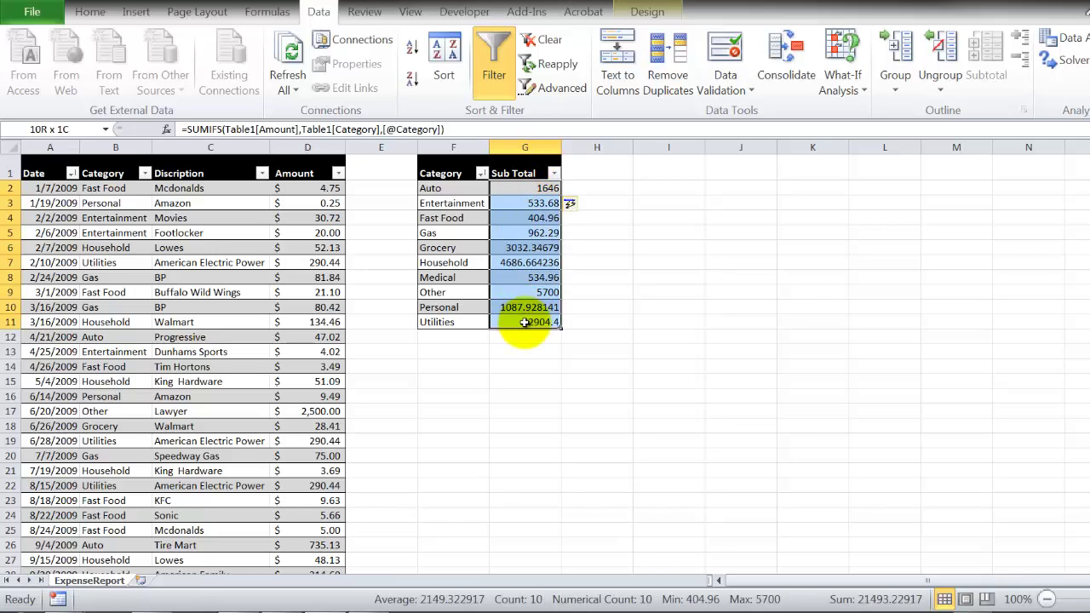
{"action": "left_click", "coordinate": [92, 12]}
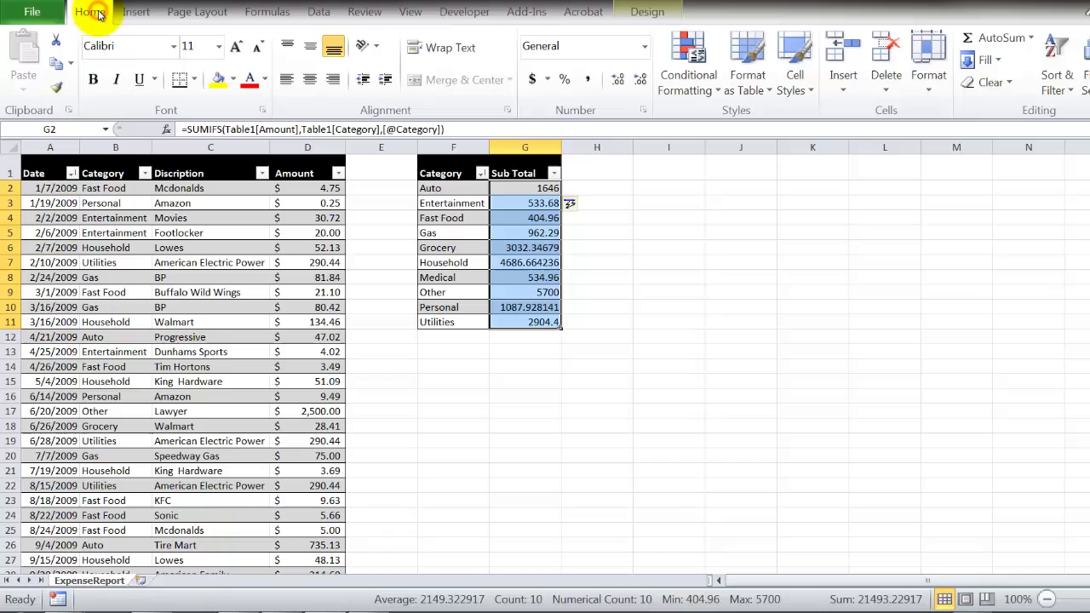
{"action": "left_click", "coordinate": [532, 80]}
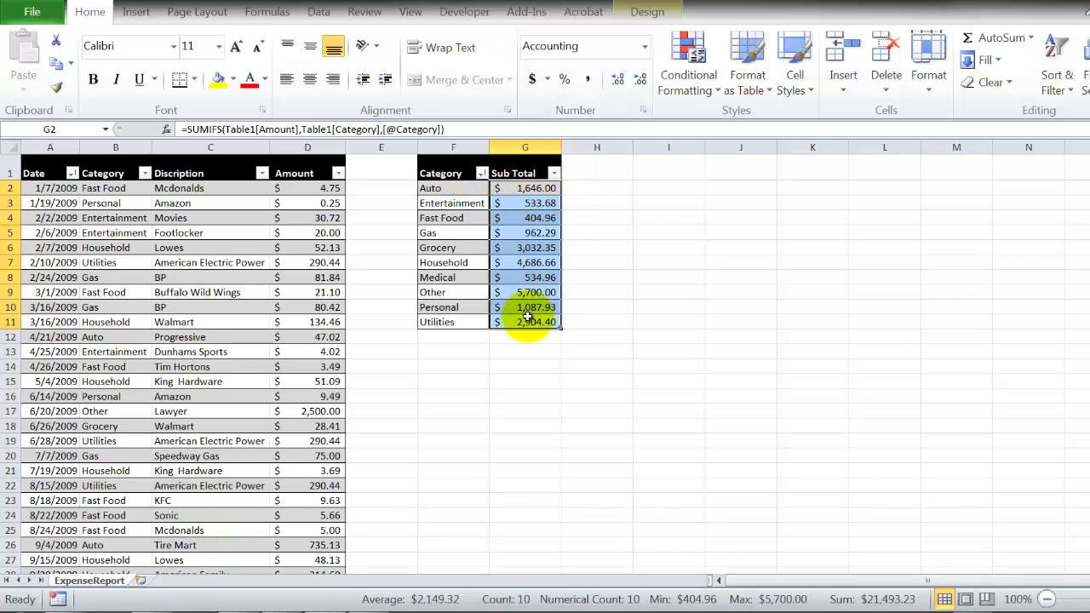
- Add a Percent column to the category table by entering that header in H1
{"action": "left_click", "coordinate": [599, 174]}
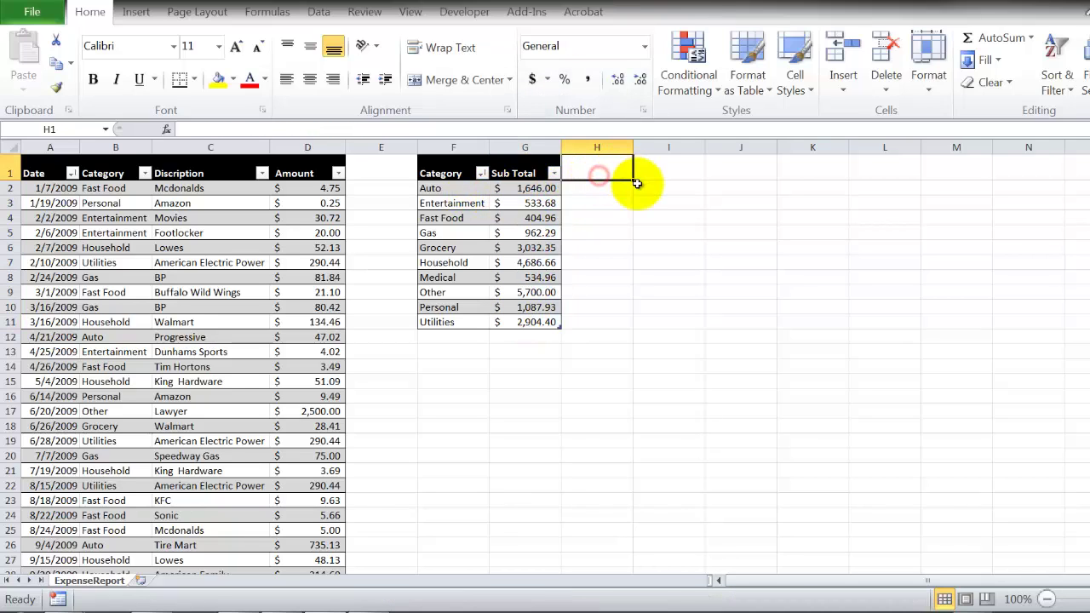
{"action": "type", "text": "Percent"}
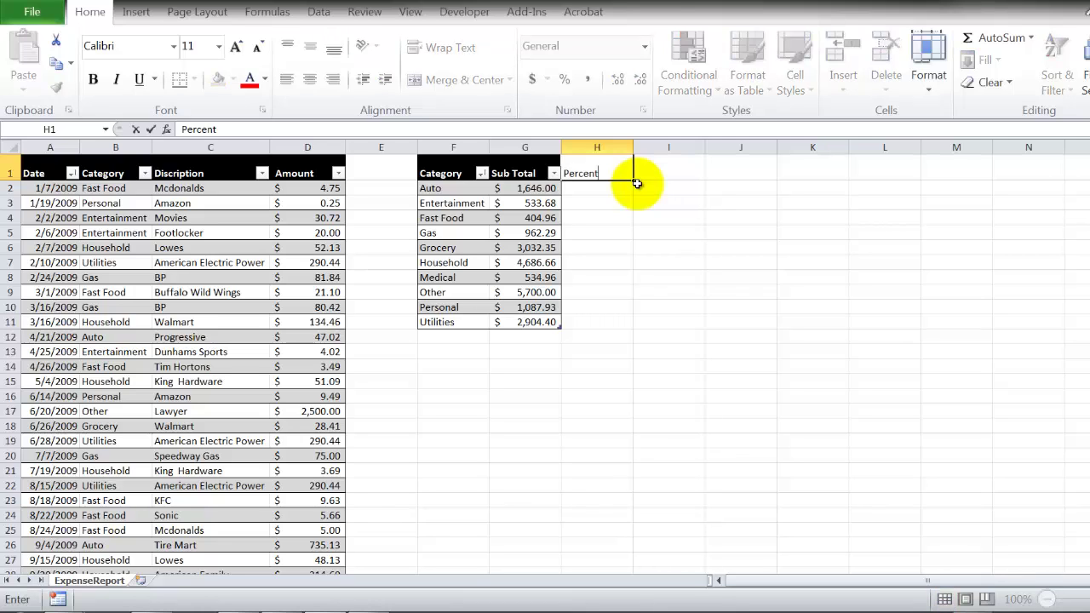
{"action": "key", "text": "Return"}
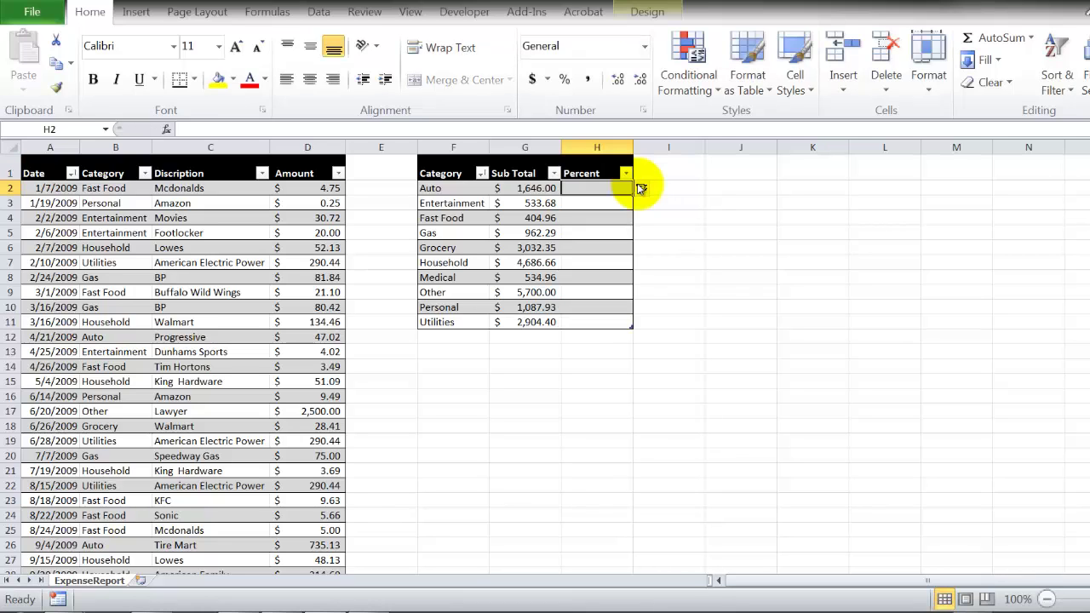
- Fill the Percent column with the formula =[@[Sub Total]]/SUM([Sub Total]), entered in H2
{"action": "type", "text": "="}
{"action": "key", "text": "Left"}
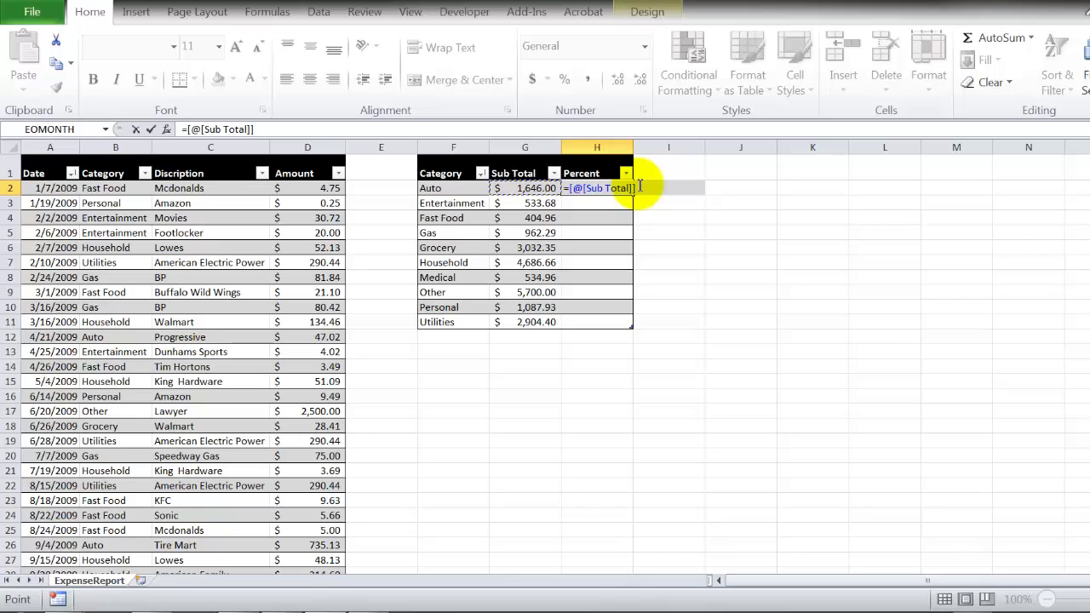
{"action": "type", "text": "/sum("}
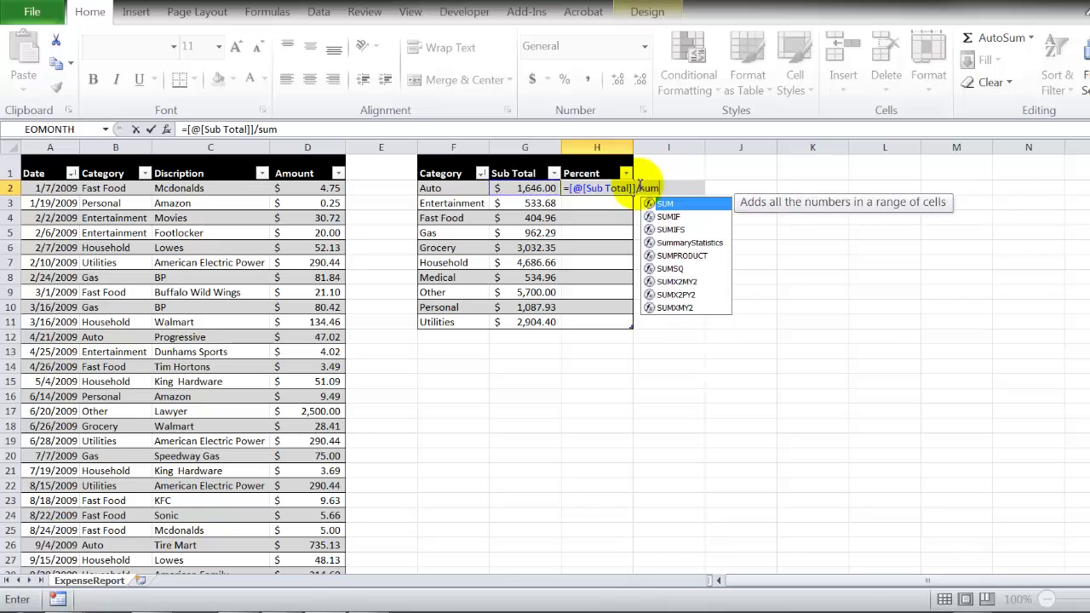
{"action": "key", "text": "Left"}
{"action": "key", "text": "shift+Down"}
{"action": "key", "text": "shift+Down"}
{"action": "key", "text": "shift+Down"}
{"action": "key", "text": "shift+Down"}
{"action": "key", "text": "shift+Down"}
{"action": "key", "text": "shift+Down"}
{"action": "key", "text": "shift+Down"}
{"action": "key", "text": "shift+Down"}
{"action": "key", "text": "shift+Down"}
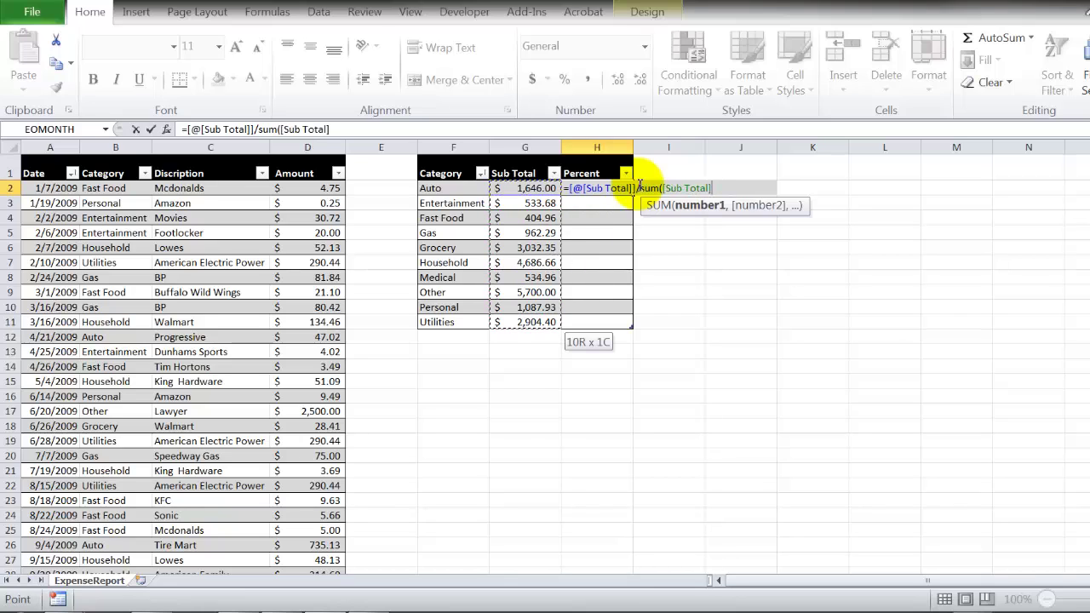
{"action": "type", "text": ")"}
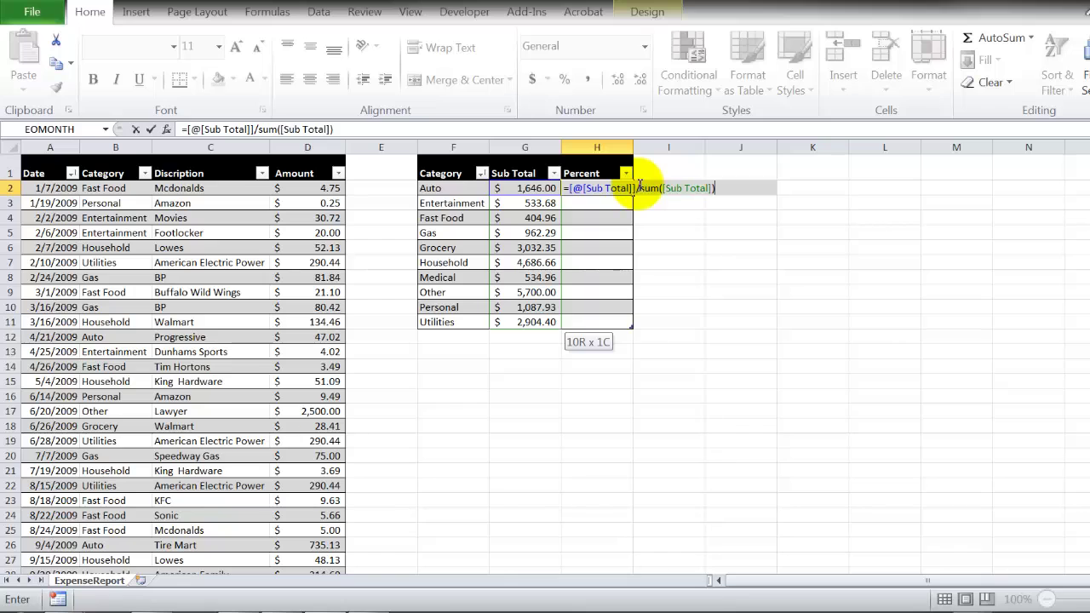
{"action": "key", "text": "Return"}
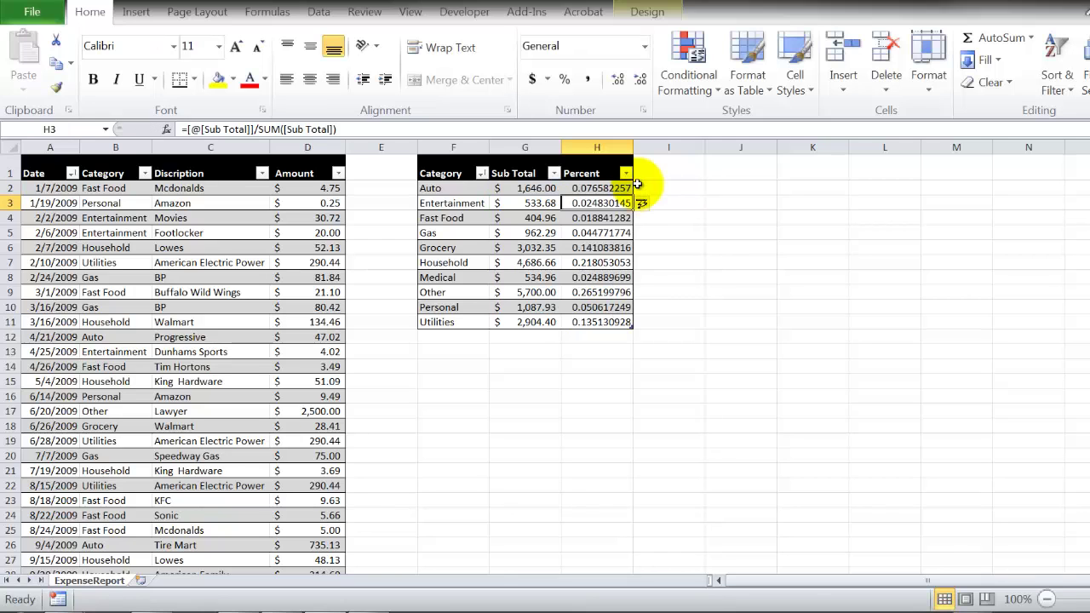
- Format the Percent values in H2 to H11 as percentages
{"action": "left_click_drag", "start_coordinate": [627, 189], "coordinate": [631, 324]}
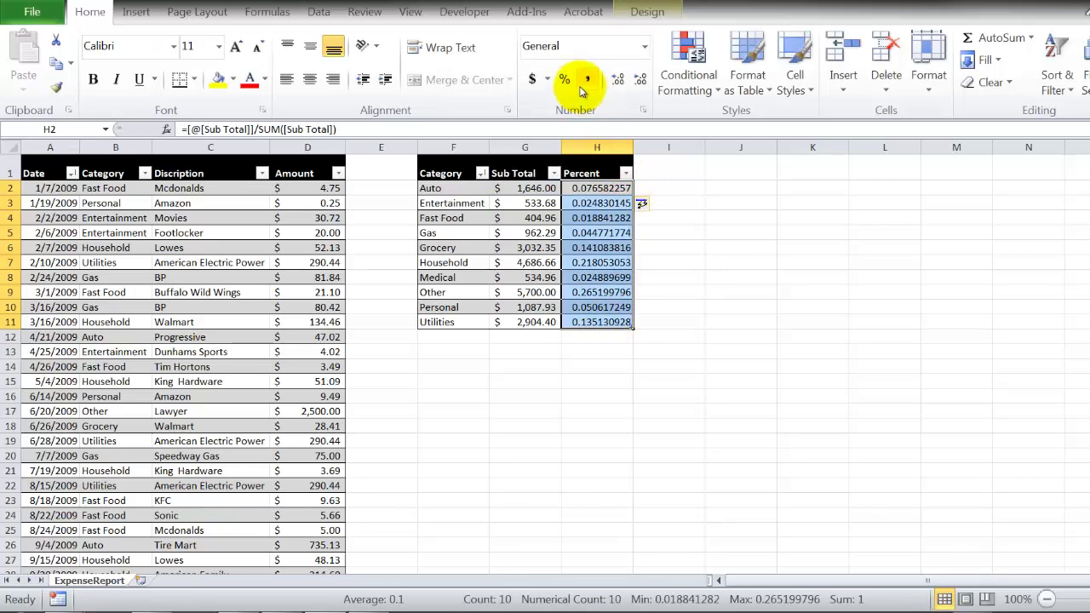
{"action": "left_click", "coordinate": [564, 79]}
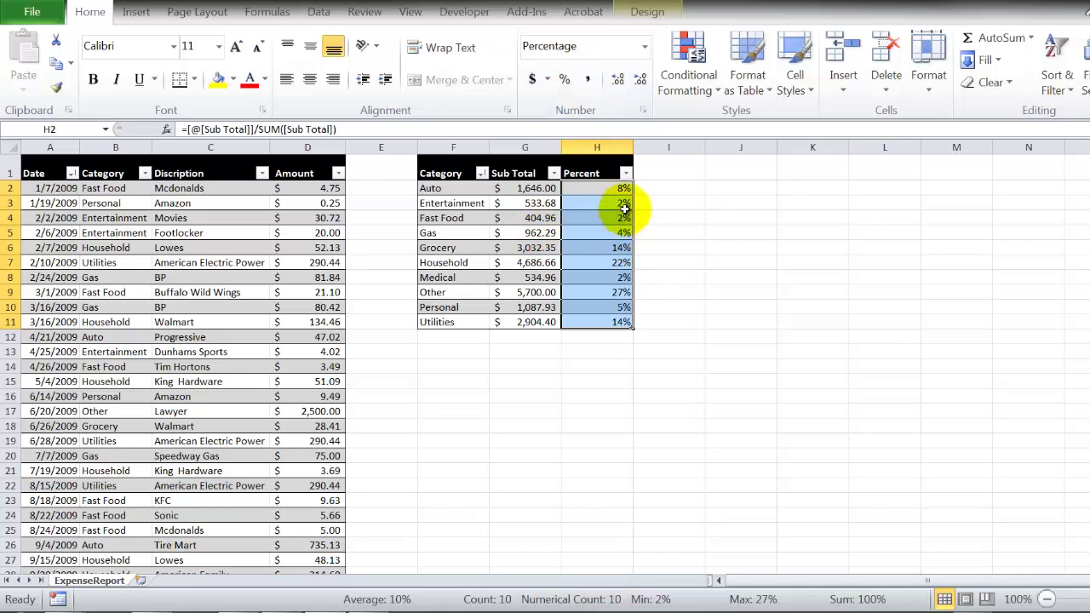
{"action": "left_click", "coordinate": [673, 206]}
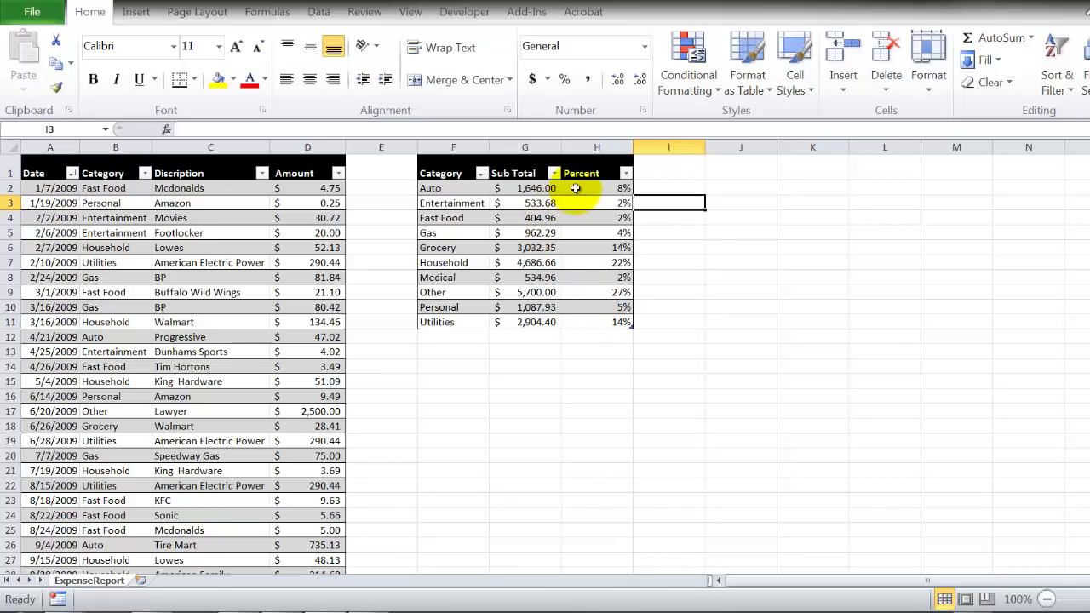
- Apply conditional formatting with green gradient-fill data bars to the Percent values in H2 to H11
{"action": "left_click_drag", "start_coordinate": [576, 189], "coordinate": [574, 321]}
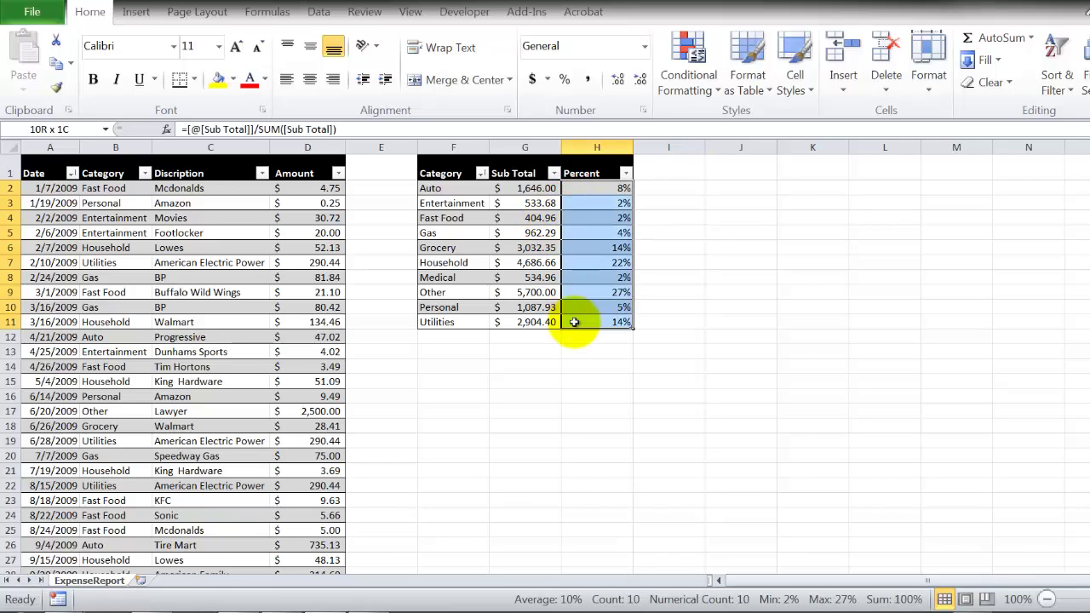
{"action": "left_click", "coordinate": [688, 70]}
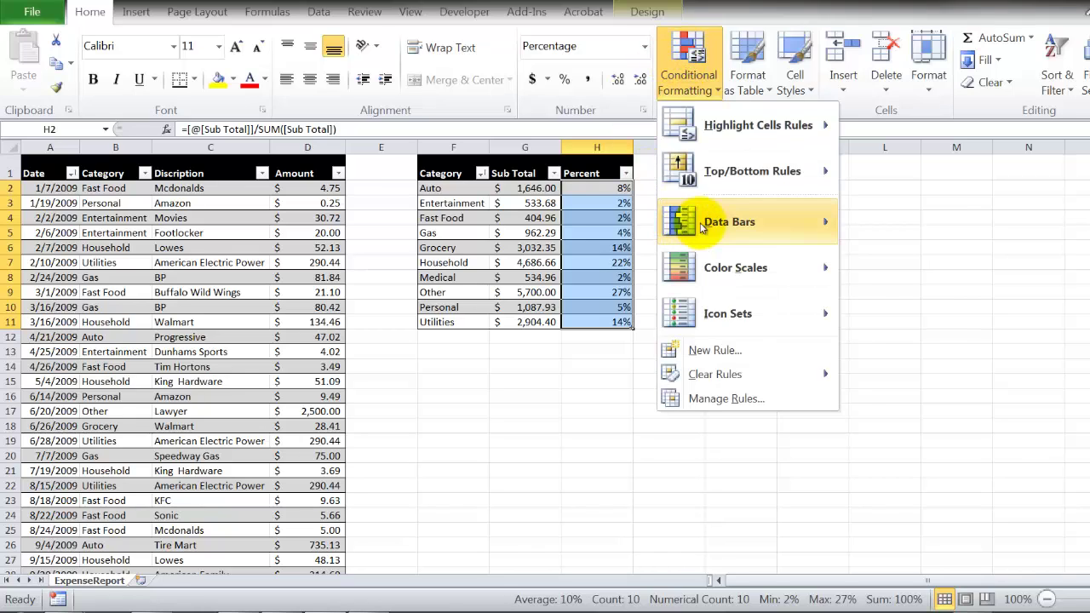
{"action": "mouse_move", "coordinate": [729, 223]}
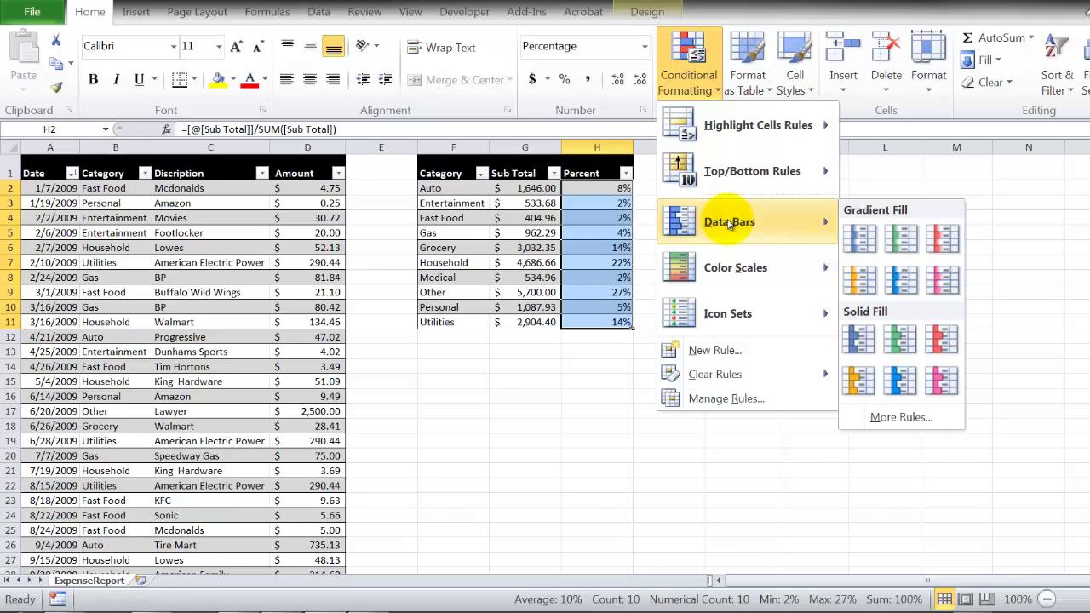
{"action": "left_click", "coordinate": [900, 235]}
{"action": "left_click", "coordinate": [900, 235]}
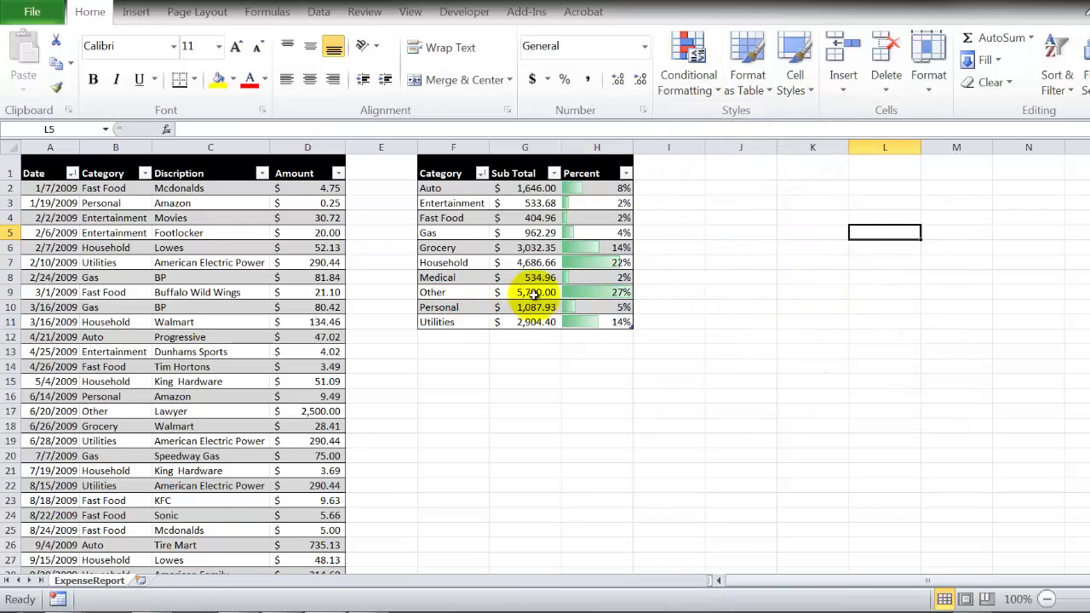
- Compare the subtotals and percentages of the Other, Household, Grocery and Utilities rows in the category table
{"action": "left_click_drag", "start_coordinate": [441, 293], "coordinate": [613, 296]}
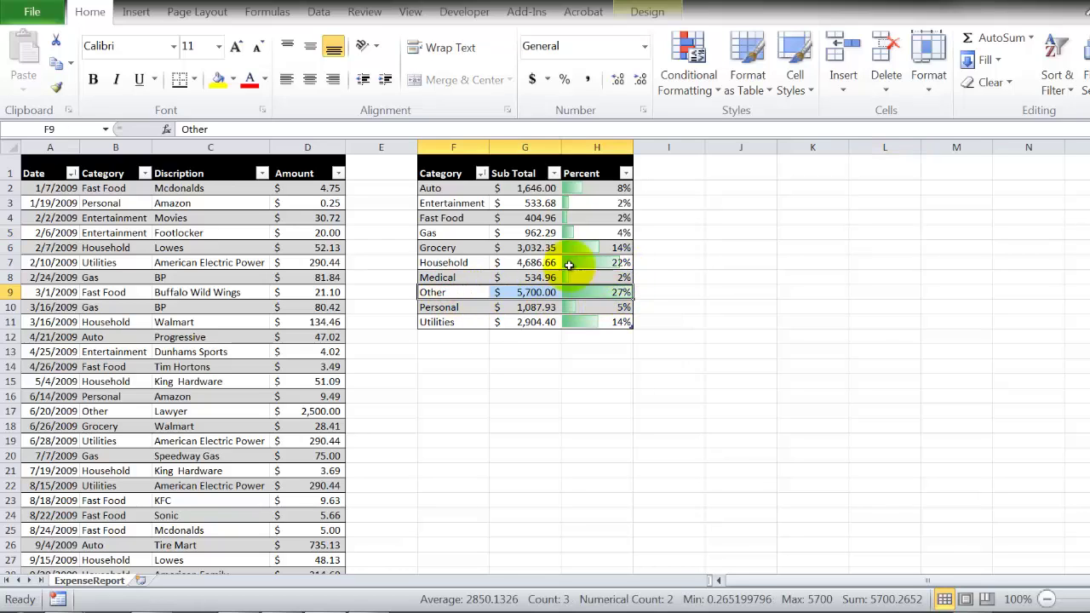
{"action": "left_click_drag", "start_coordinate": [459, 262], "coordinate": [585, 261]}
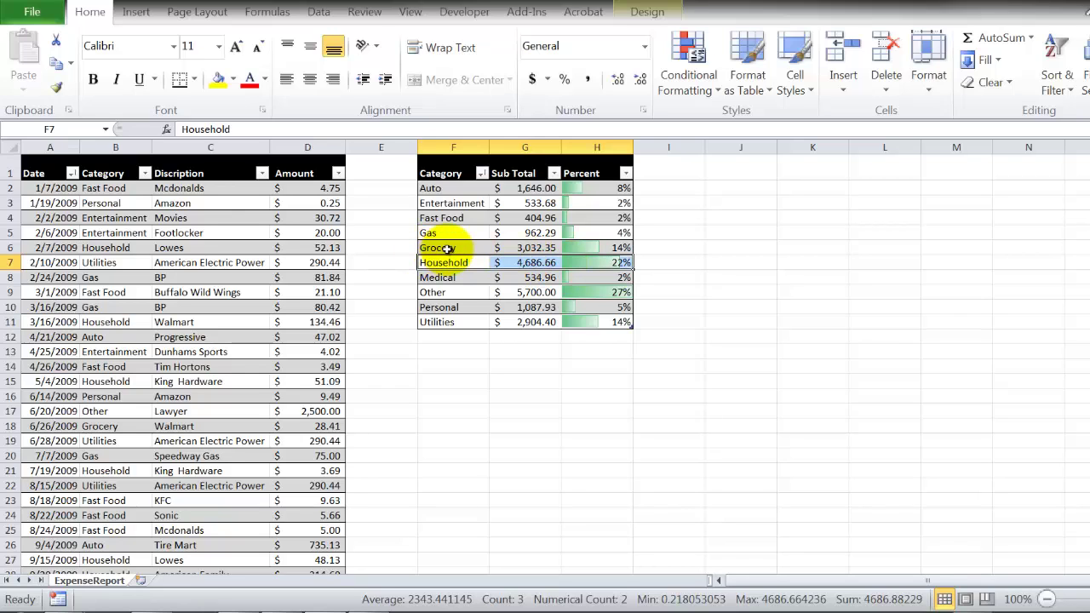
{"action": "left_click_drag", "start_coordinate": [463, 247], "coordinate": [613, 249]}
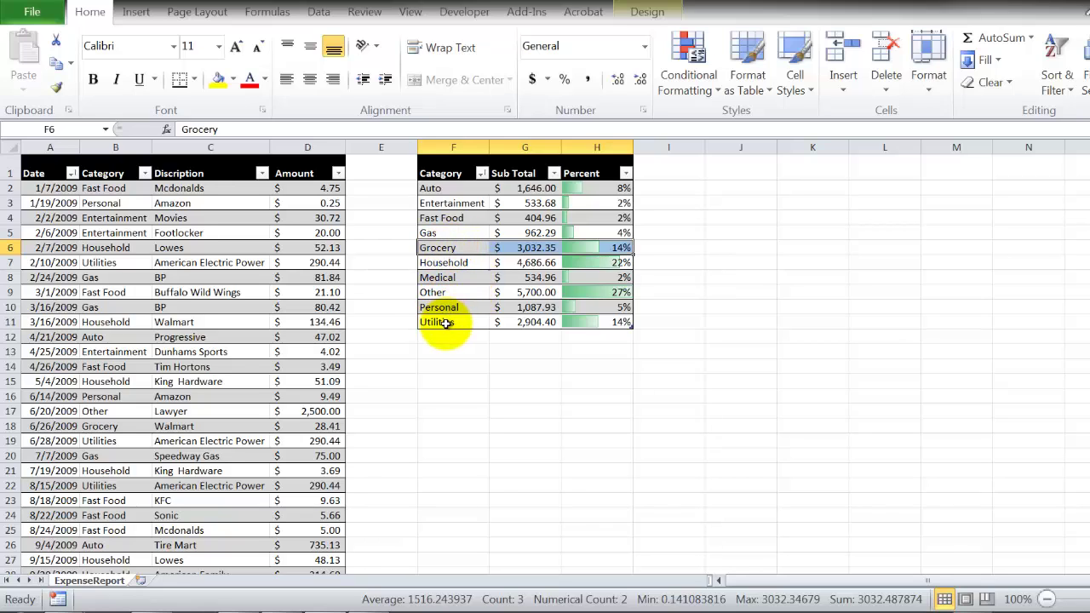
{"action": "left_click_drag", "start_coordinate": [446, 322], "coordinate": [629, 321]}
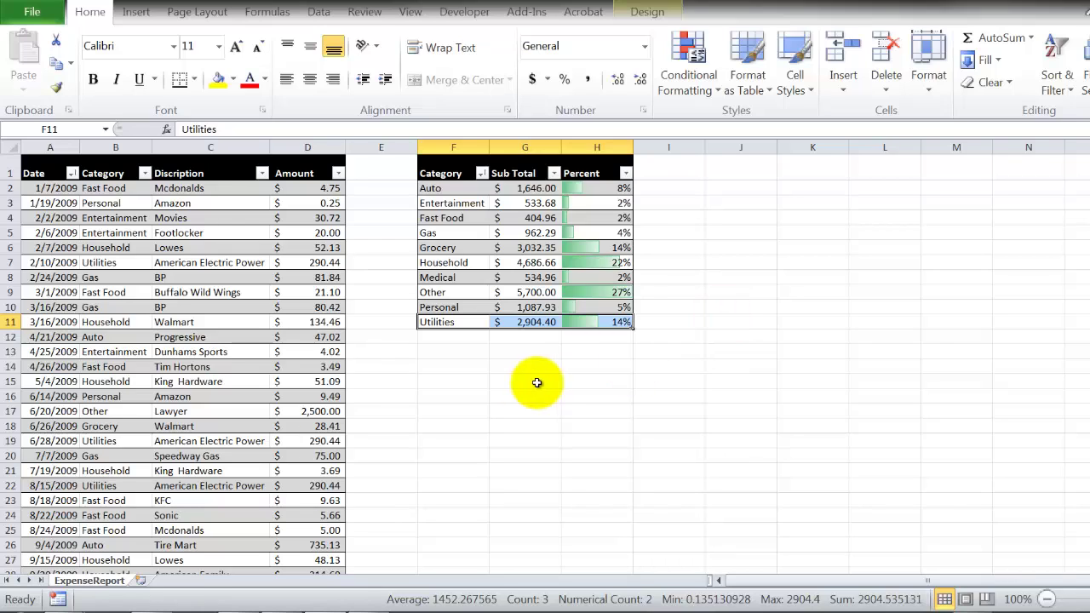
- Enter the labels Start Date in F14 and End Date in F15 below the category table
{"action": "left_click", "coordinate": [469, 366]}
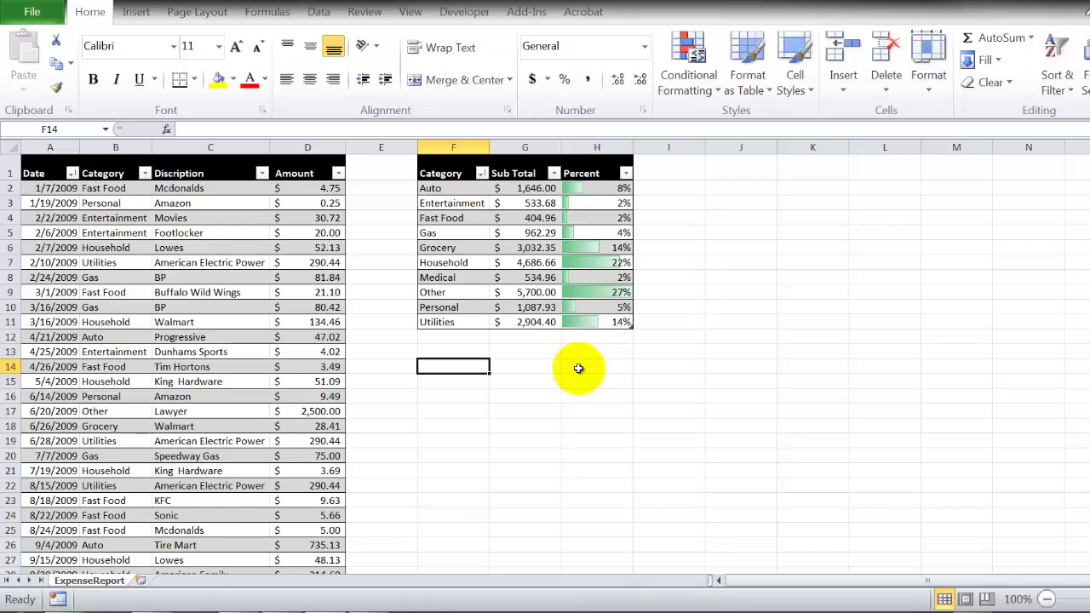
{"action": "type", "text": "Start"}
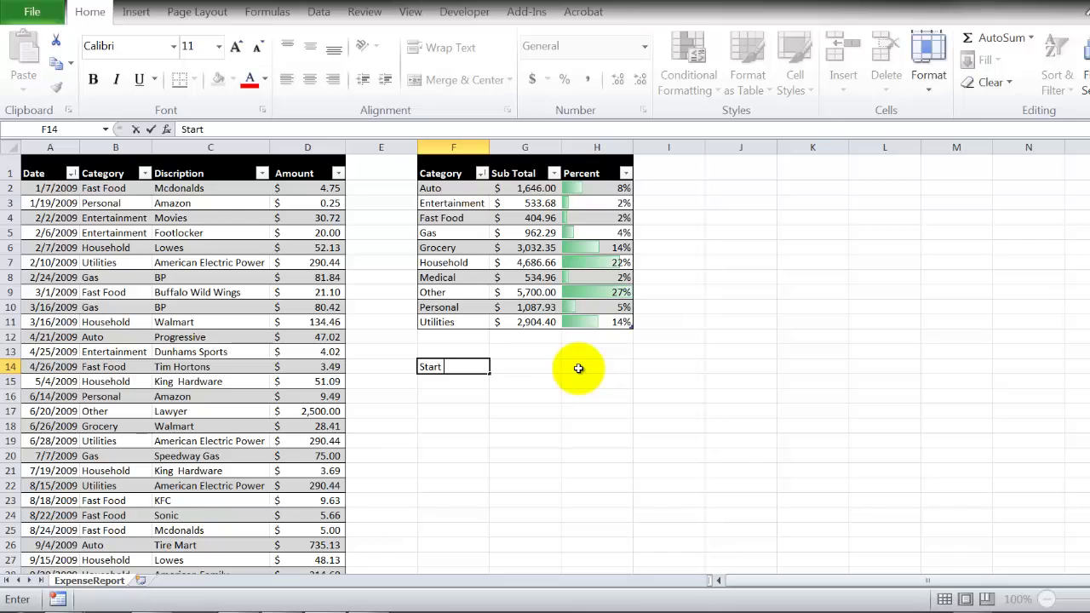
{"action": "type", "text": "ate"}
{"action": "key", "text": "Return"}
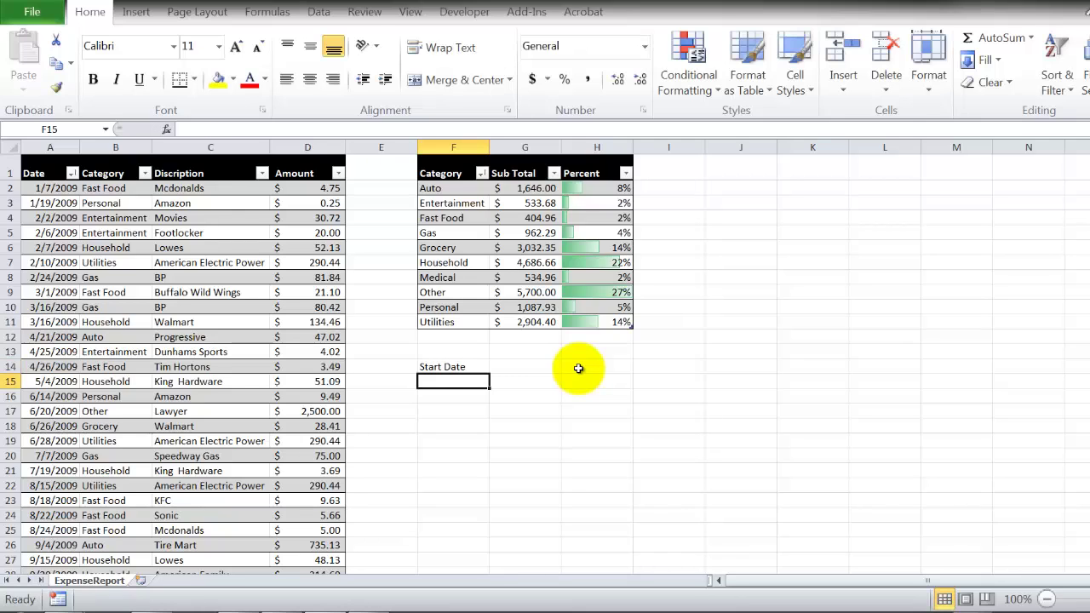
{"action": "type", "text": "End"}
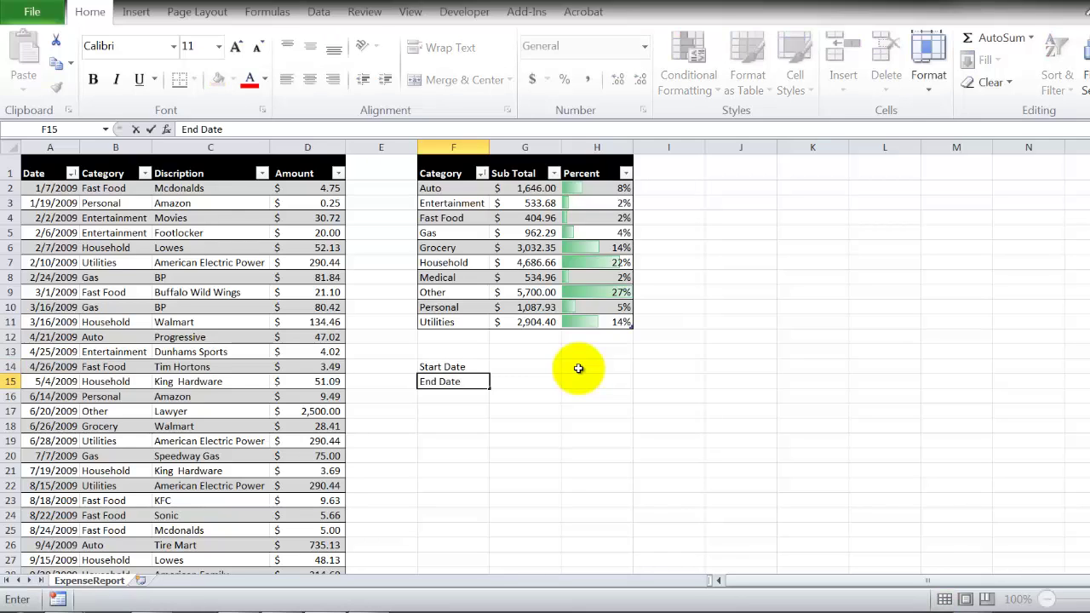
{"action": "type", "text": " Date"}
{"action": "key", "text": "Tab"}
{"action": "key", "text": "Up"}
{"action": "key", "text": "Up"}
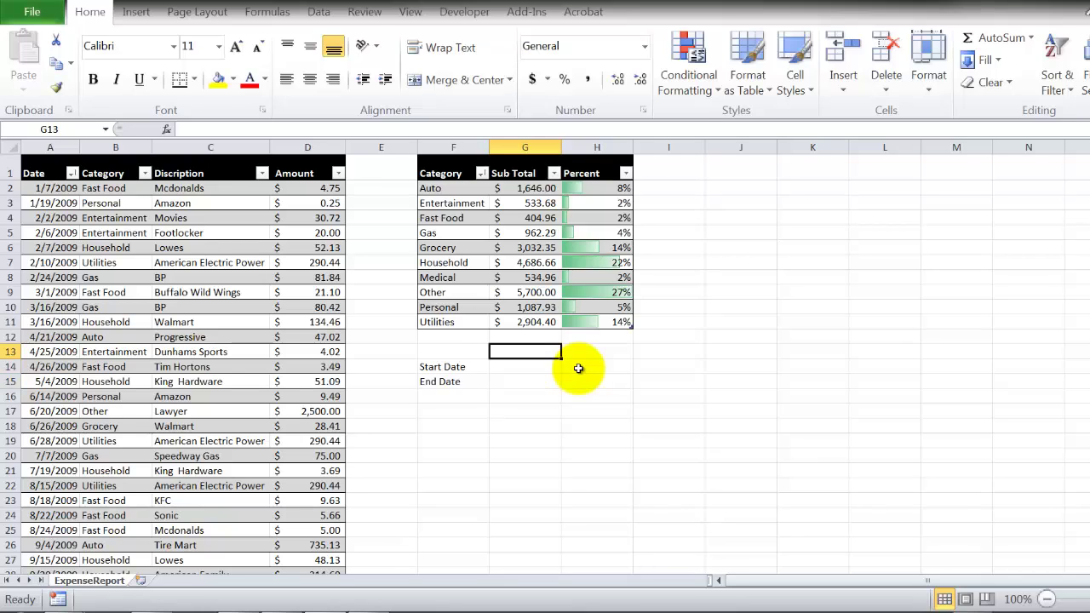
- Enter the heading Date in G13 and copy the Category header's formatting to the Start Date and End Date labels in F14:F15
{"action": "type", "text": "Date"}
{"action": "key", "text": "Return"}
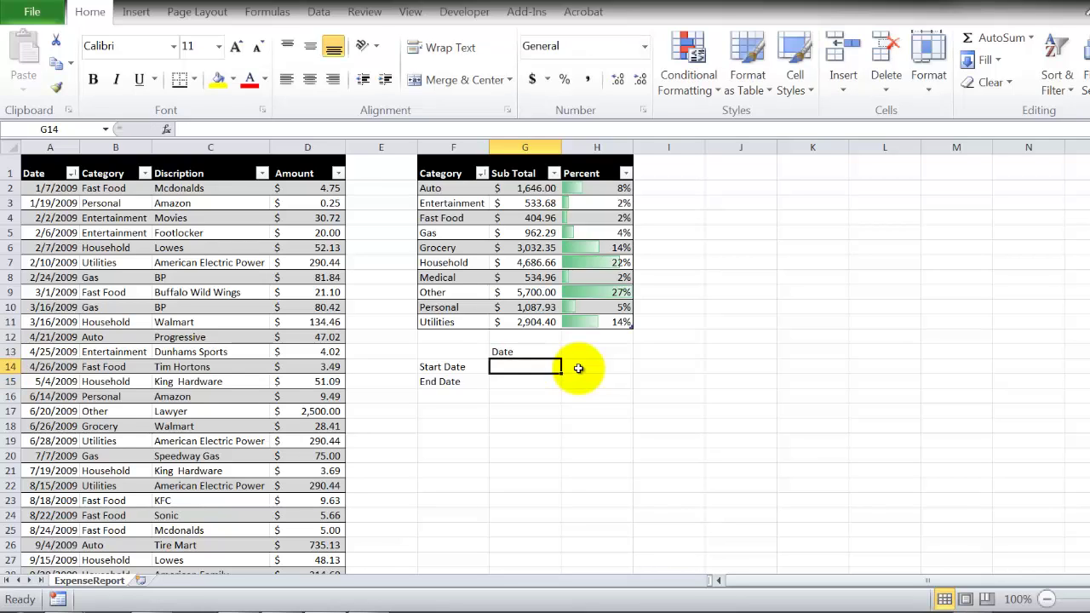
{"action": "left_click", "coordinate": [453, 172]}
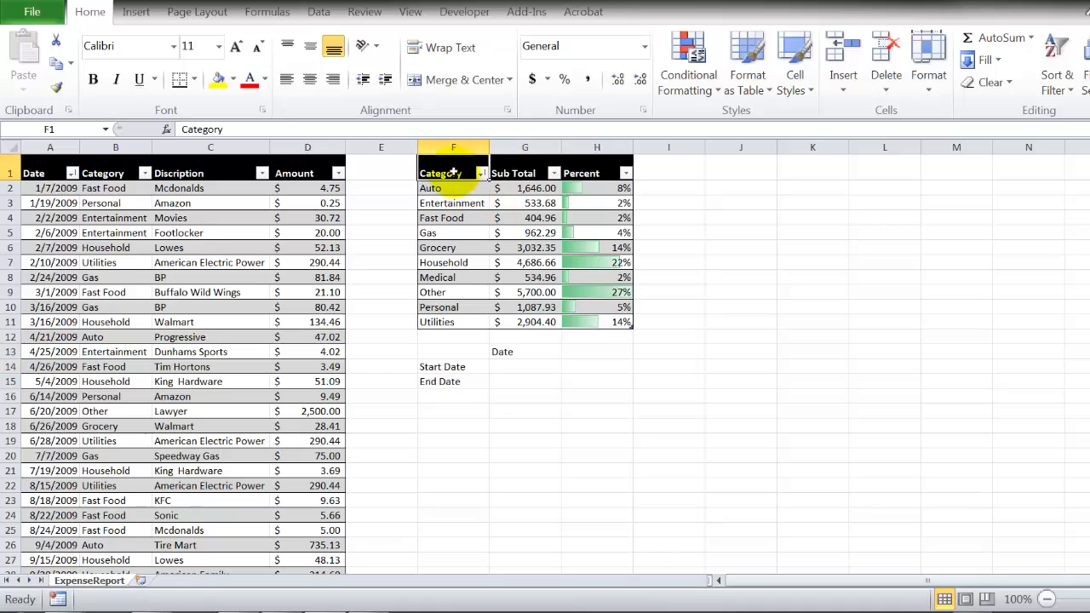
{"action": "left_click", "coordinate": [56, 87]}
{"action": "left_click_drag", "start_coordinate": [428, 366], "coordinate": [433, 384]}
{"action": "left_click", "coordinate": [56, 87]}
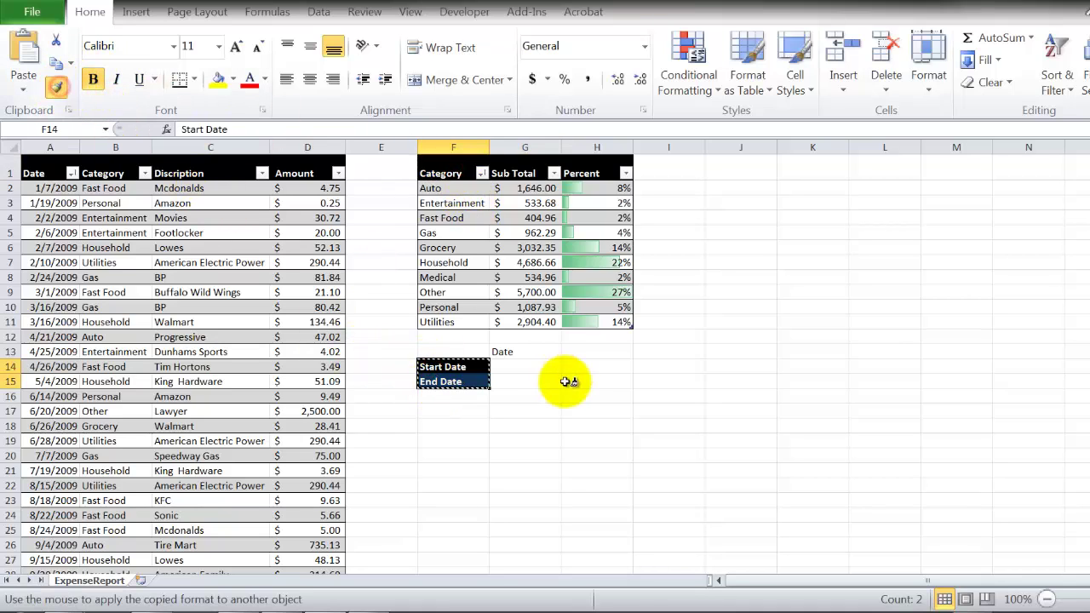
{"action": "key", "text": "Escape"}
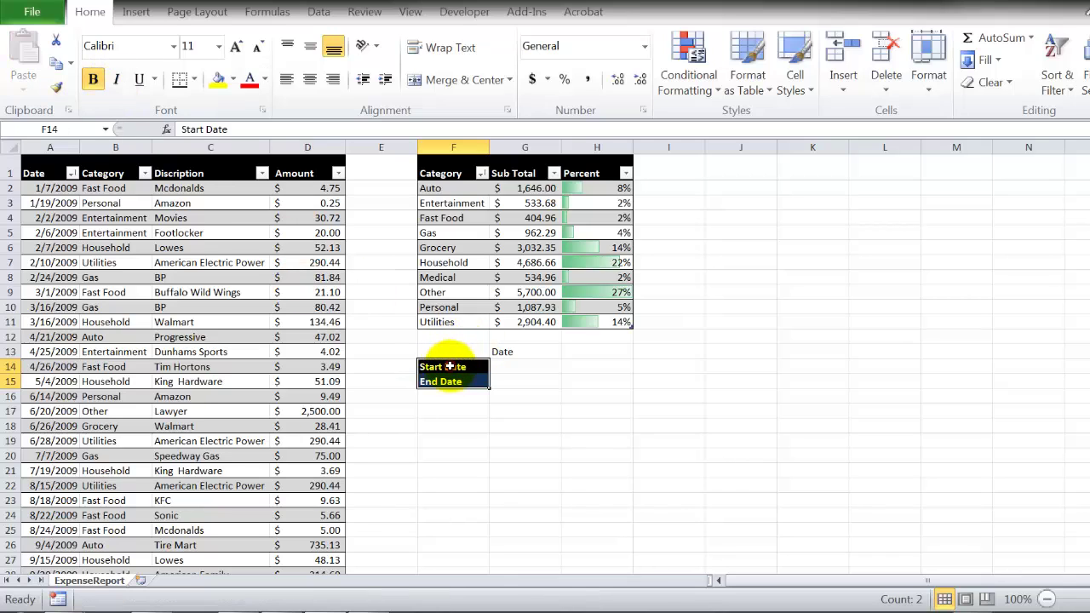
- Copy the Start Date label's formatting to the Date heading in G13
{"action": "left_click", "coordinate": [448, 366]}
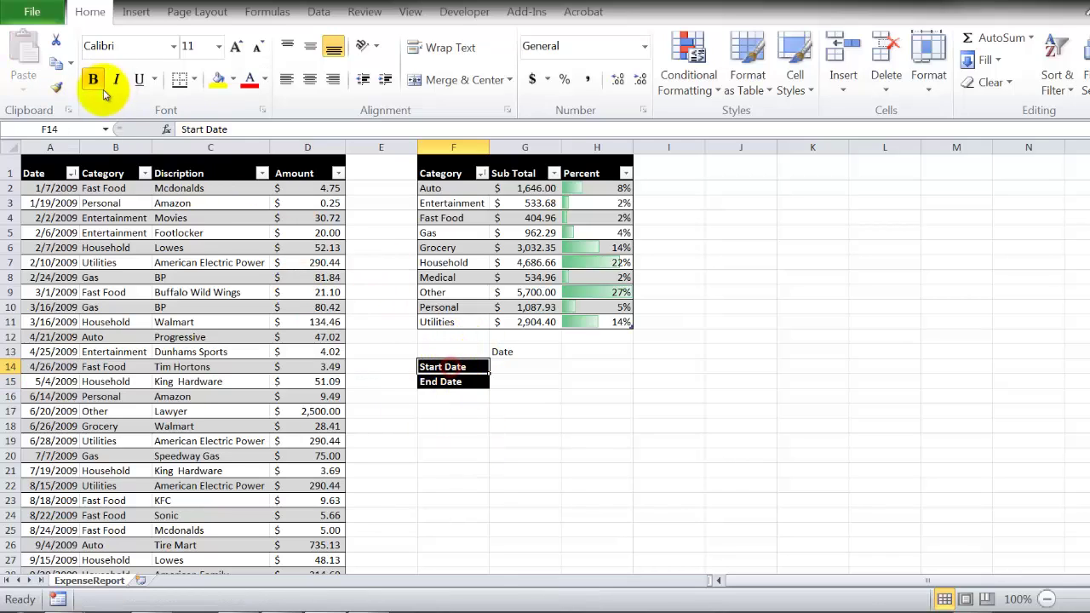
{"action": "left_click", "coordinate": [56, 87]}
{"action": "left_click", "coordinate": [522, 352]}
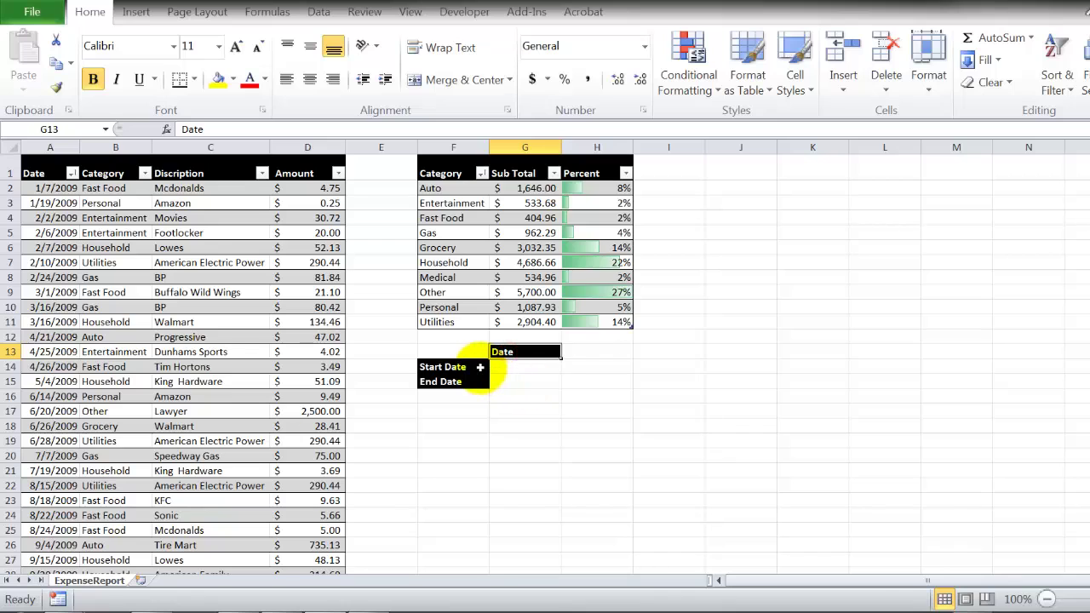
- Apply All Borders to the start and end date block in F14:G15
{"action": "left_click_drag", "start_coordinate": [479, 367], "coordinate": [520, 382]}
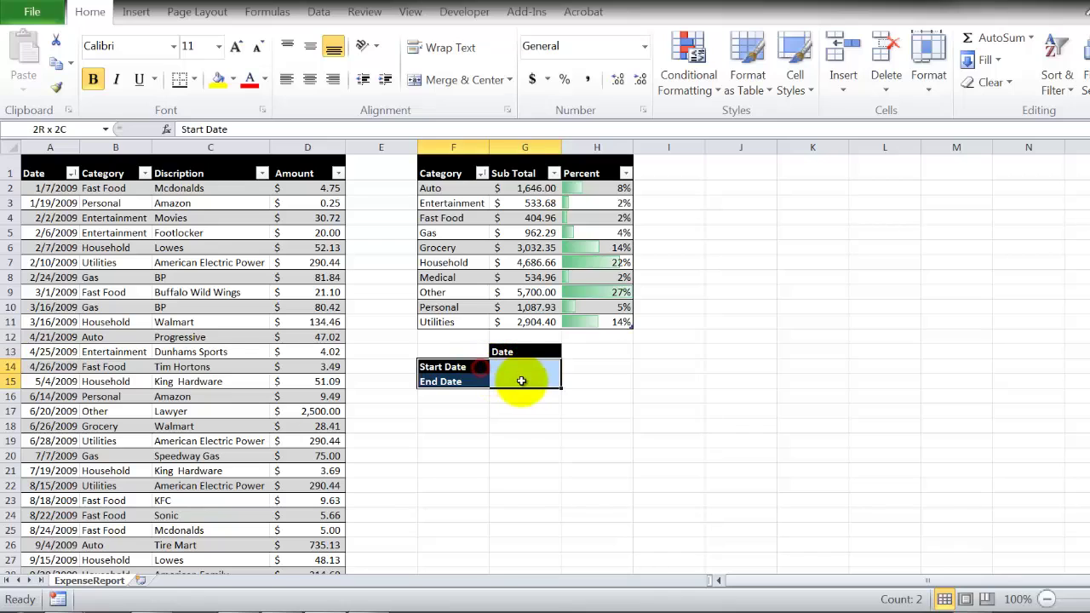
{"action": "left_click", "coordinate": [195, 82]}
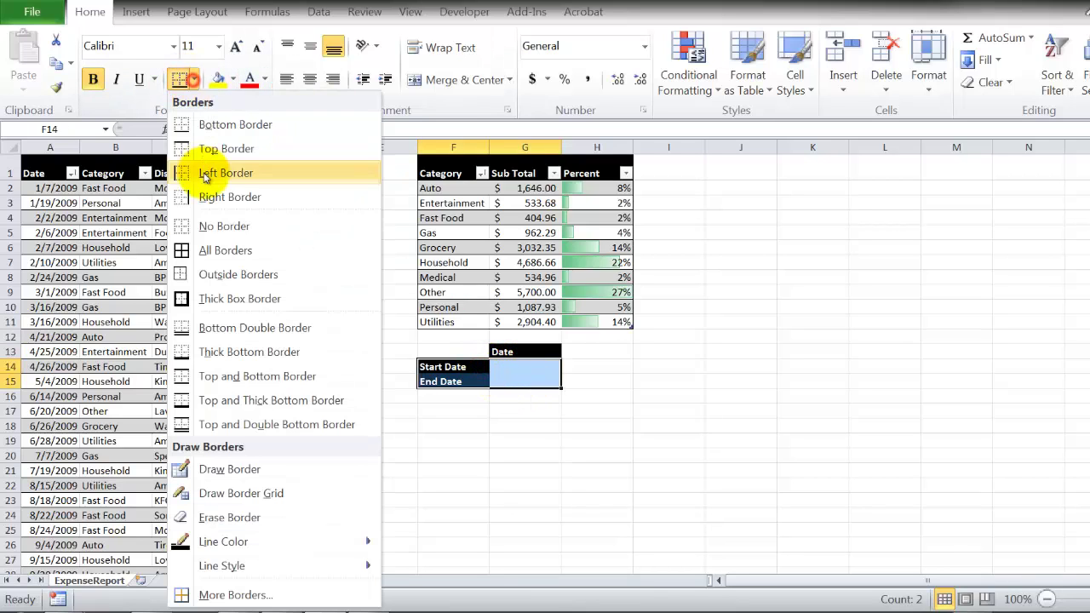
{"action": "left_click", "coordinate": [211, 258]}
{"action": "left_click", "coordinate": [644, 438]}
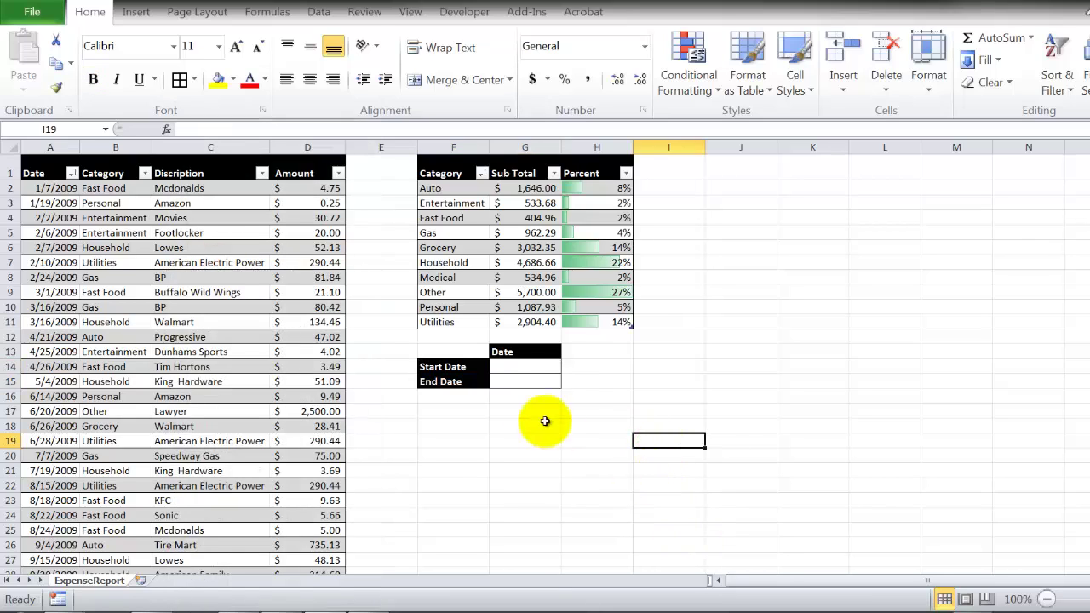
- Enter 1/1/2010 as the start date in G14 and 1/1/2013 as the end date in G15
{"action": "left_click_drag", "start_coordinate": [522, 366], "coordinate": [522, 370]}
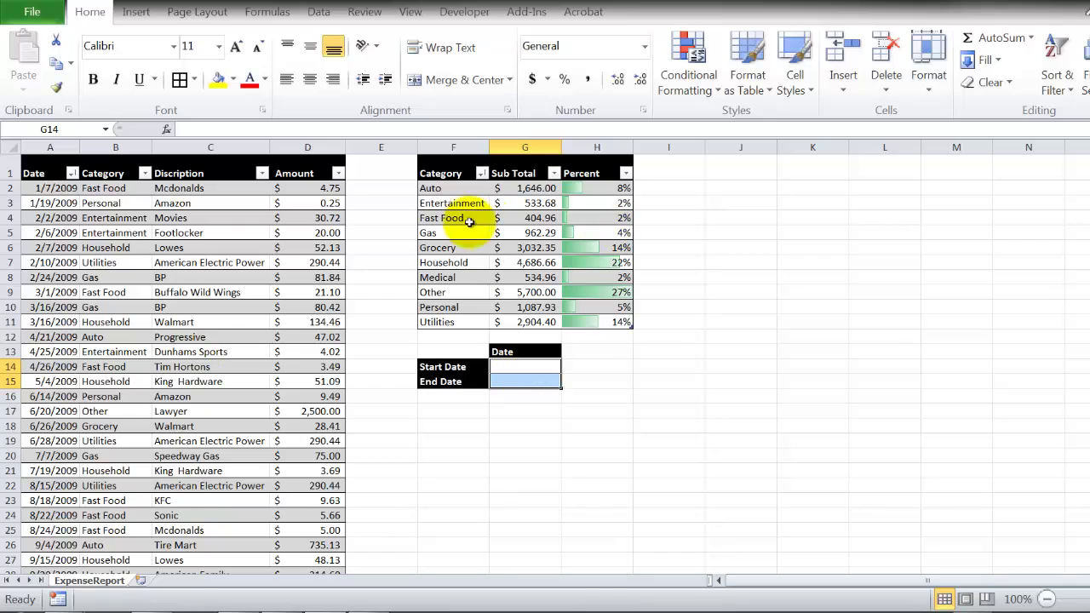
{"action": "left_click", "coordinate": [525, 382]}
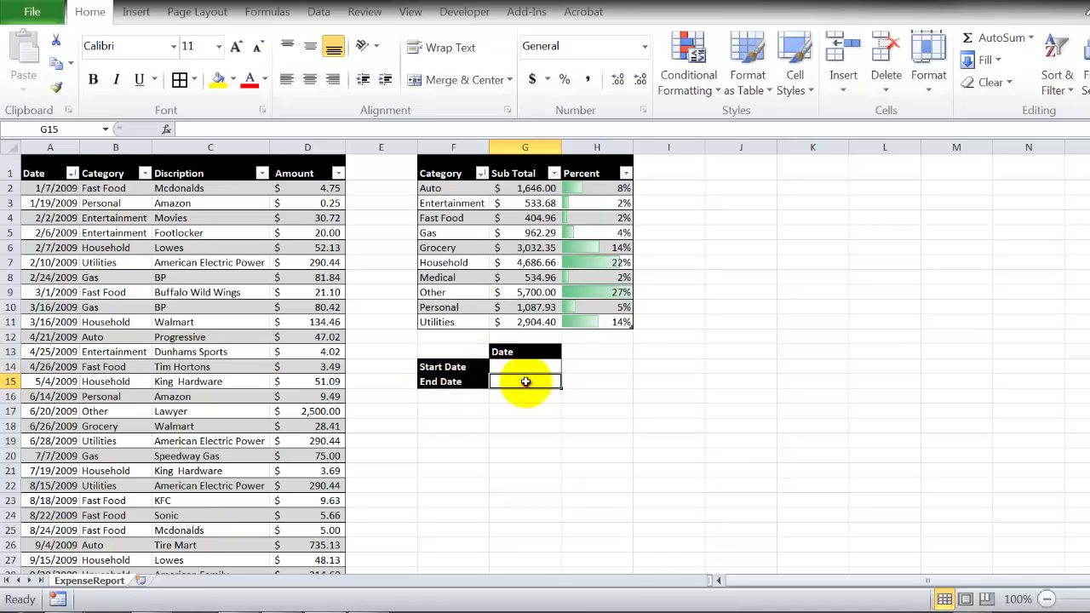
{"action": "left_click", "coordinate": [525, 366]}
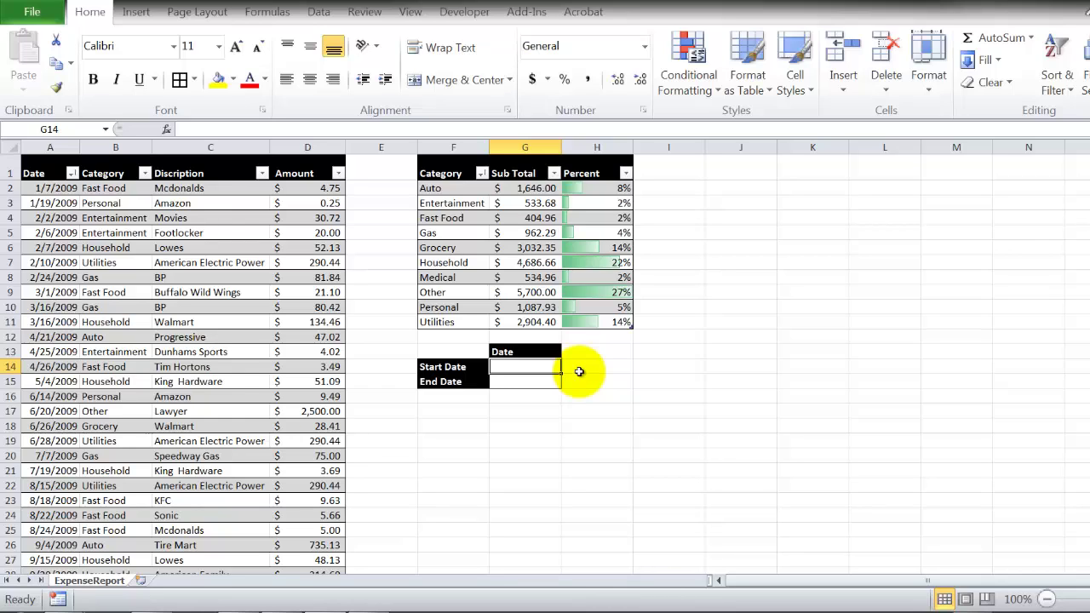
{"action": "type", "text": "1/1/20"}
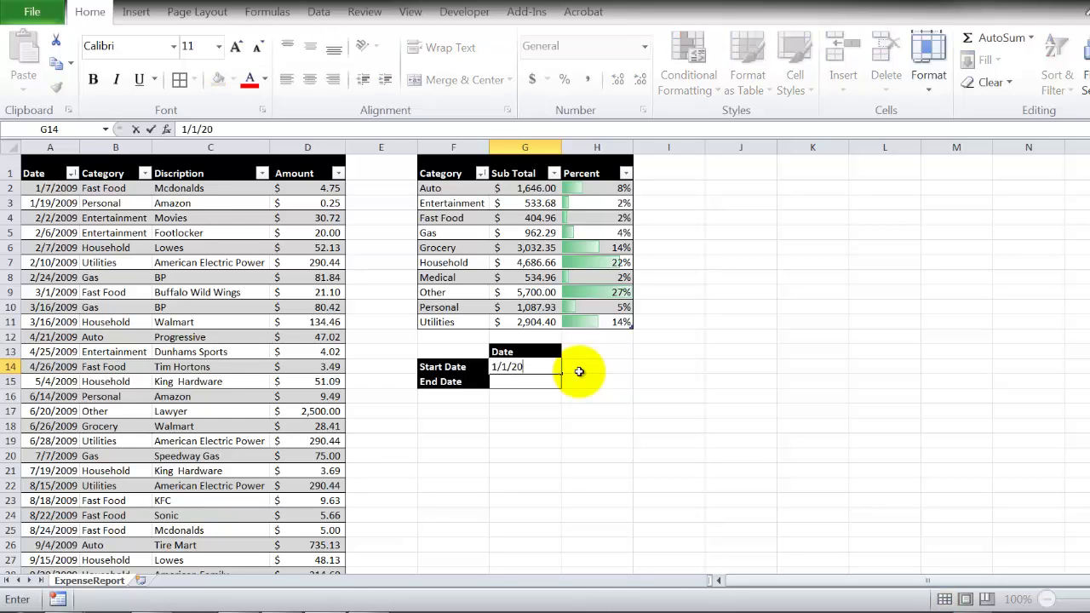
{"action": "type", "text": "10"}
{"action": "key", "text": "Return"}
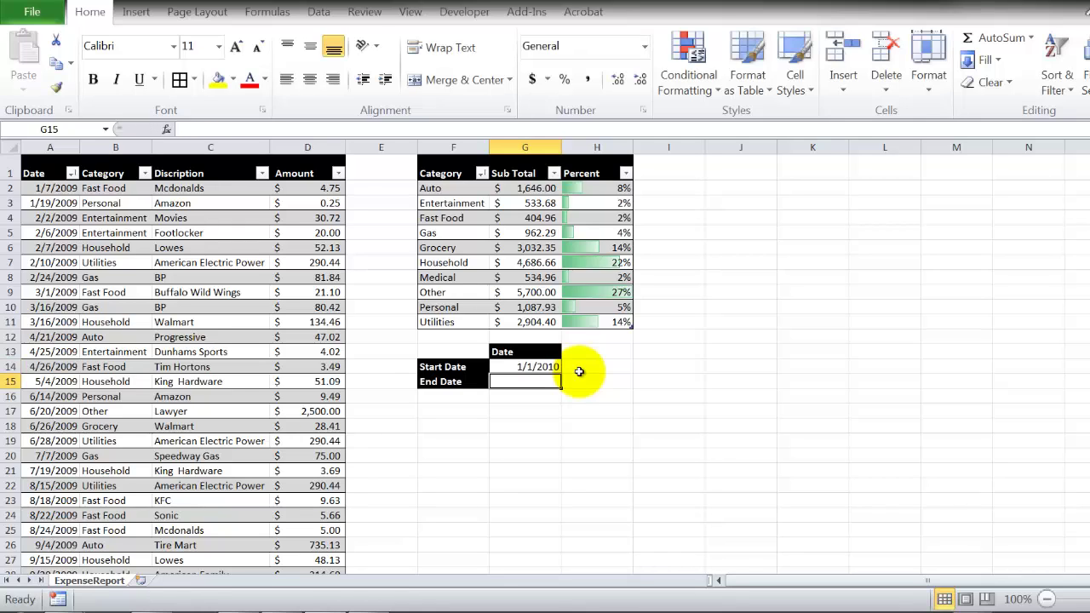
{"action": "type", "text": "1/"}
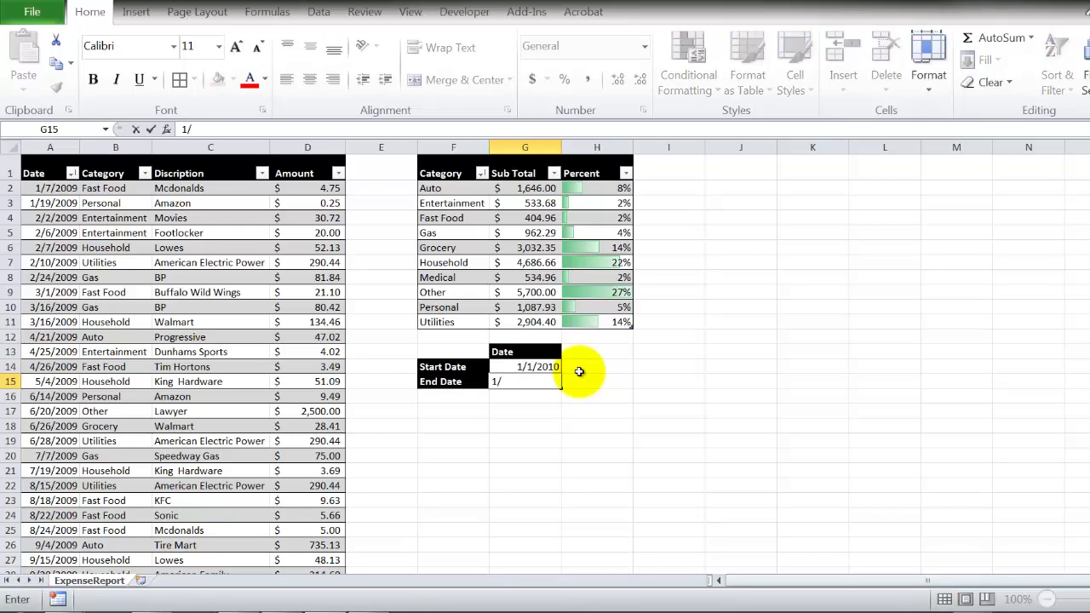
{"action": "type", "text": "2013"}
{"action": "key", "text": "Return"}
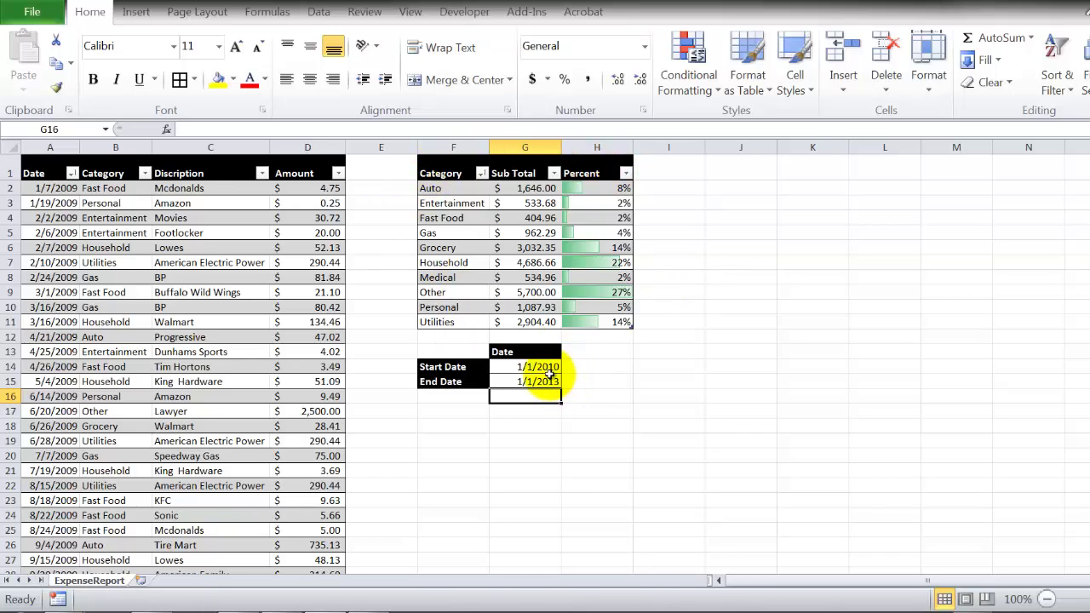
- Set the font color of the two dates in G14:G15 to red
{"action": "left_click_drag", "start_coordinate": [549, 367], "coordinate": [552, 382]}
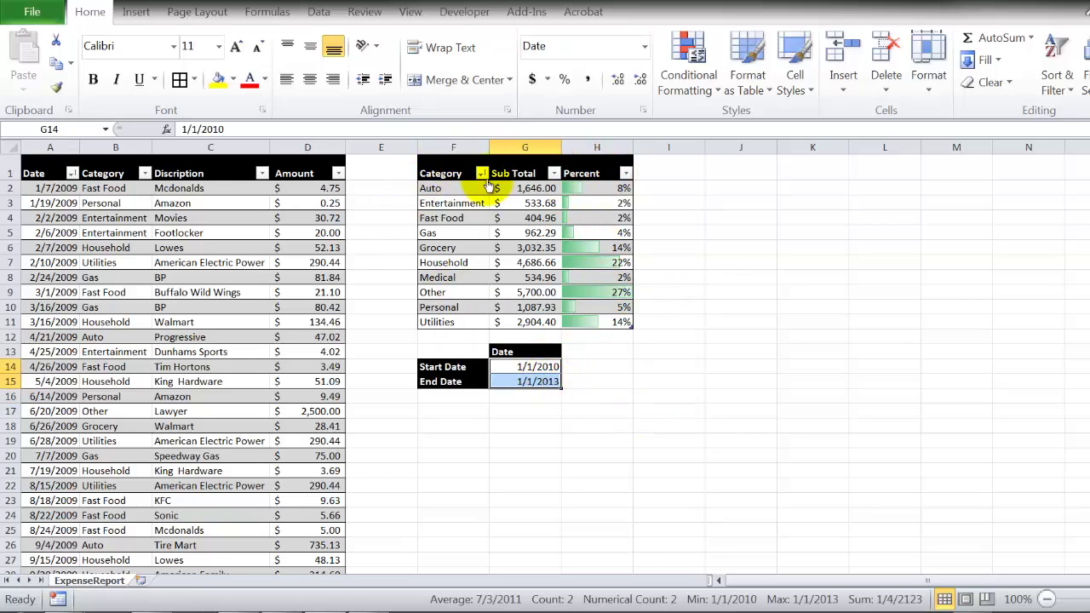
{"action": "left_click_drag", "start_coordinate": [528, 367], "coordinate": [527, 380]}
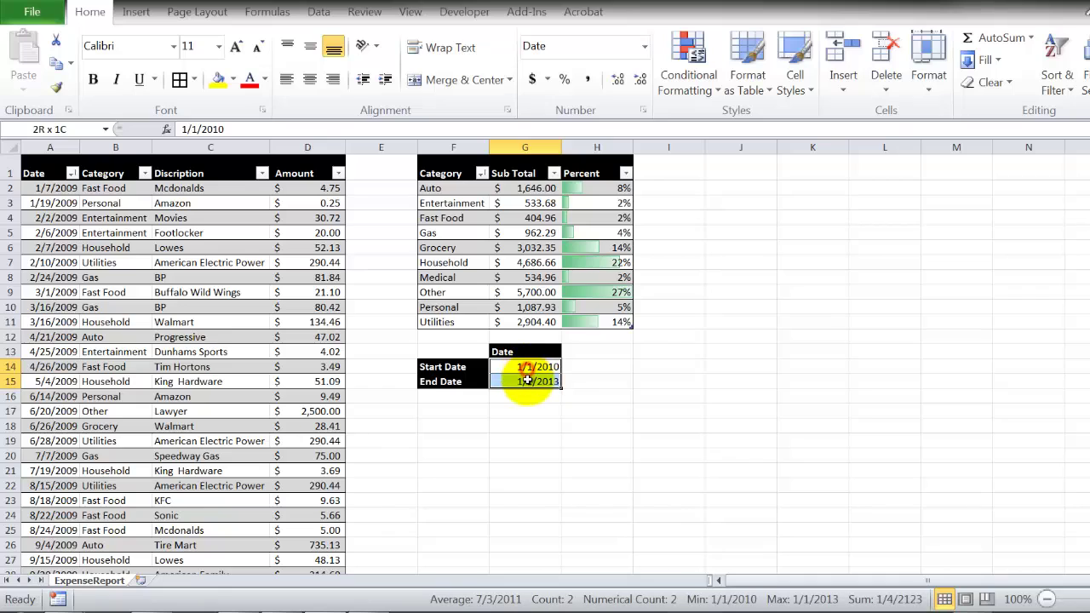
{"action": "left_click", "coordinate": [247, 78]}
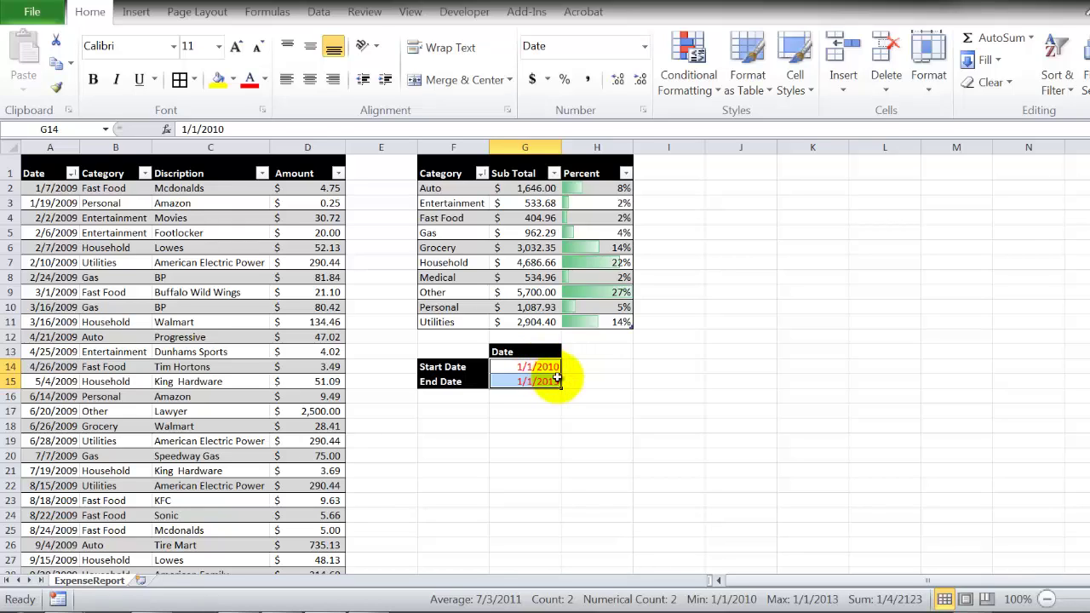
- Extend the SUMIFS formula in G2 with the whole Table1[Date] column as the second criteria range
{"action": "left_click", "coordinate": [535, 188]}
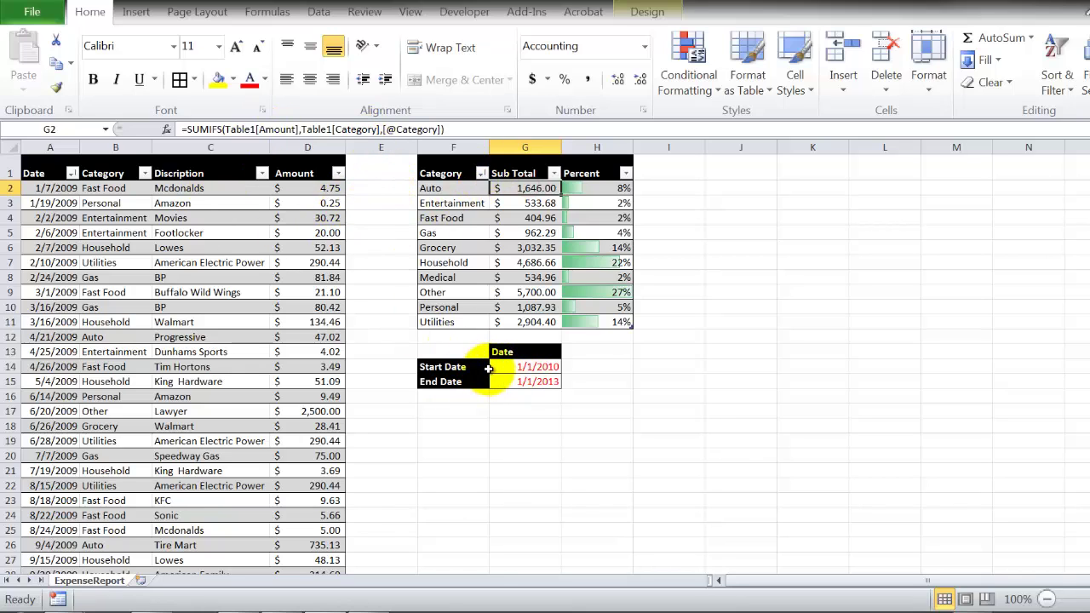
{"action": "left_click", "coordinate": [515, 130]}
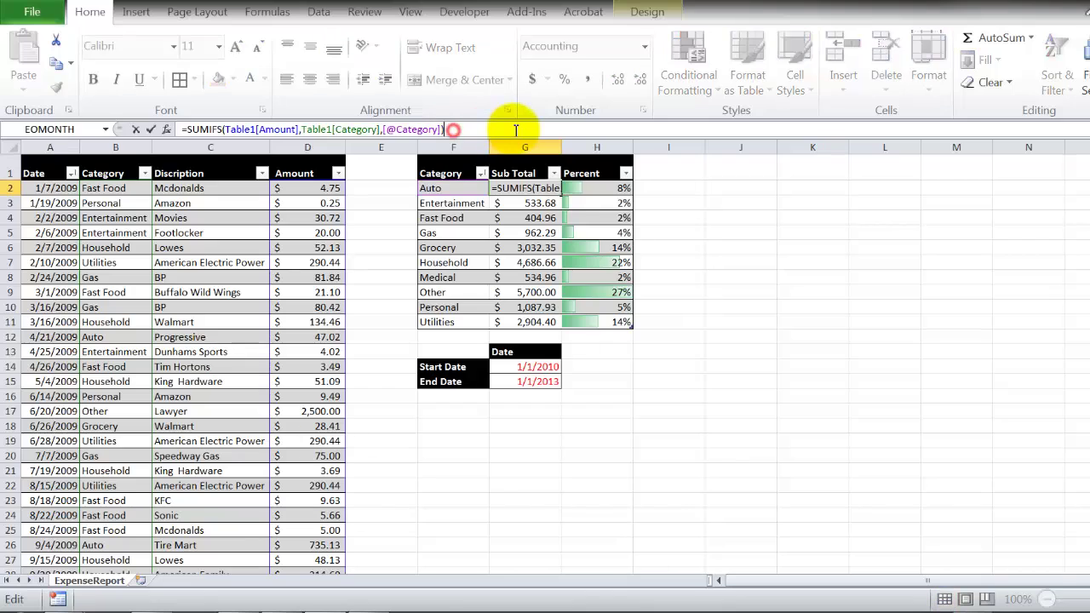
{"action": "key", "text": "BackSpace"}
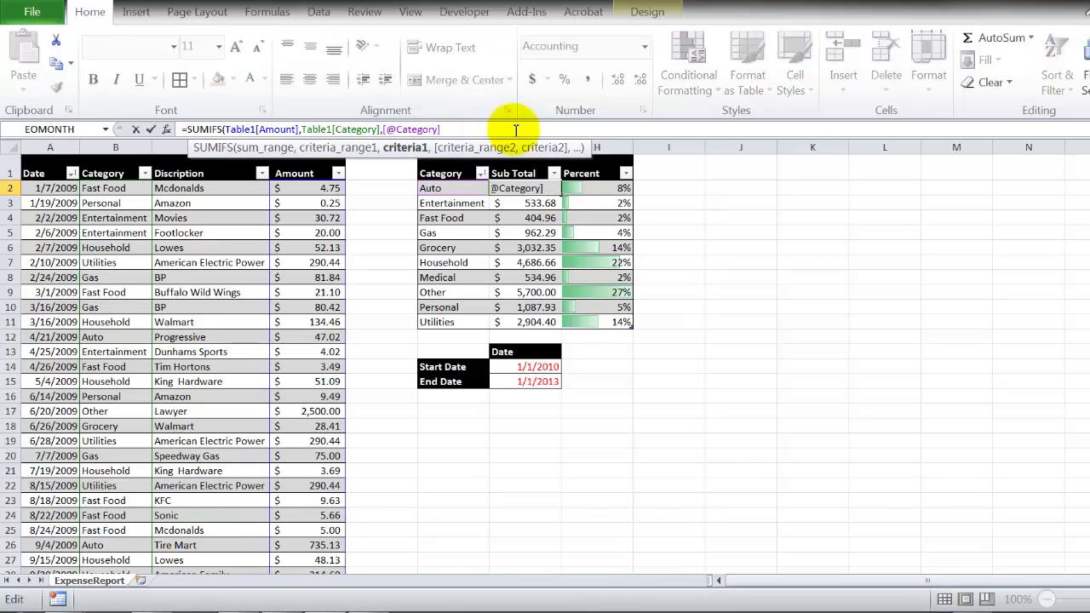
{"action": "type", "text": ","}
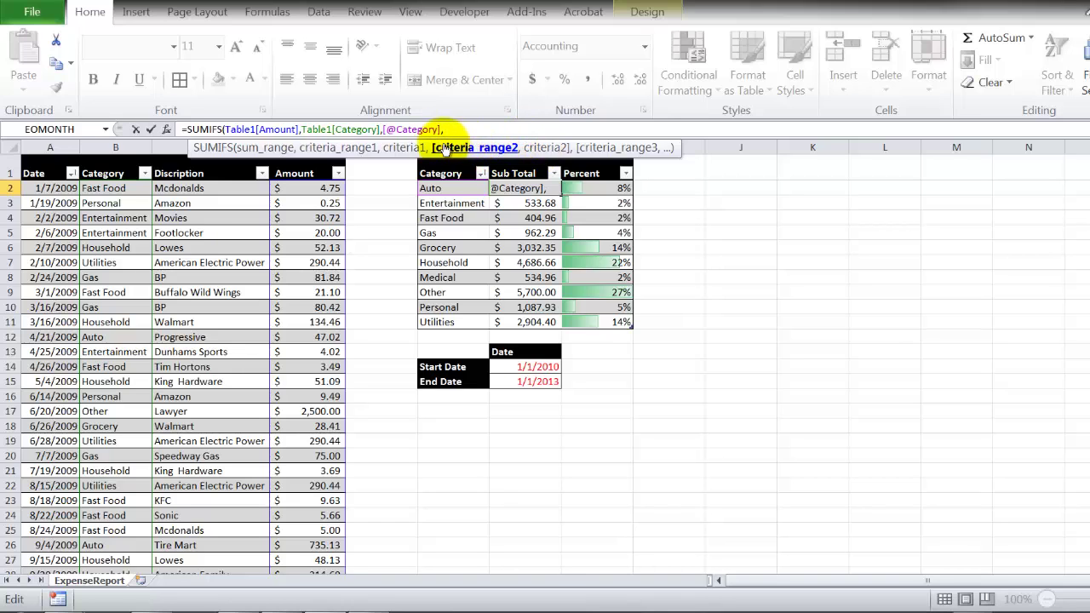
{"action": "left_click", "coordinate": [39, 189]}
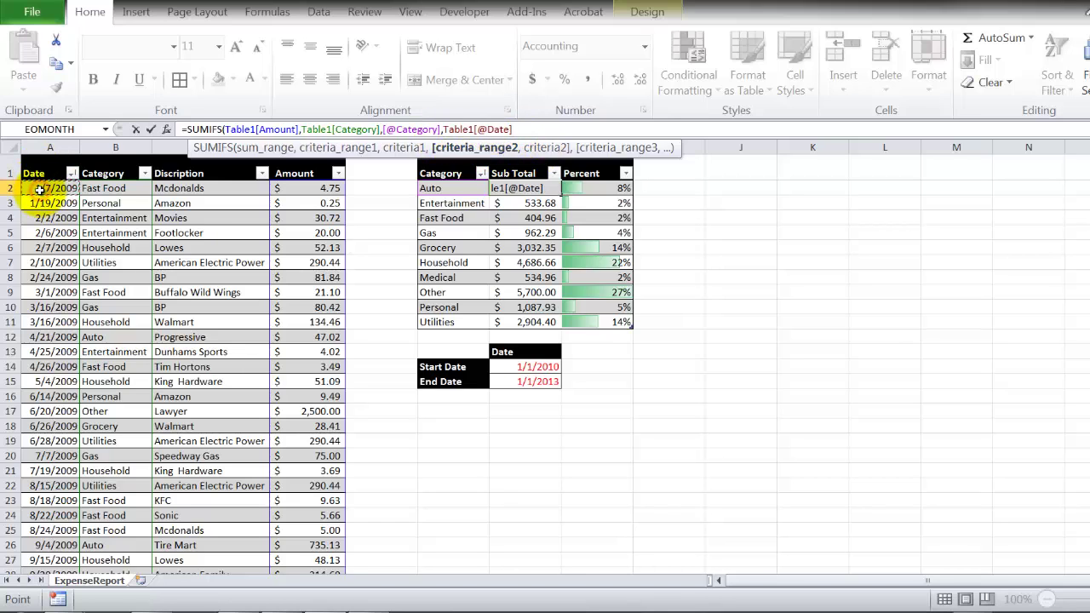
{"action": "key", "text": "ctrl+shift+Down"}
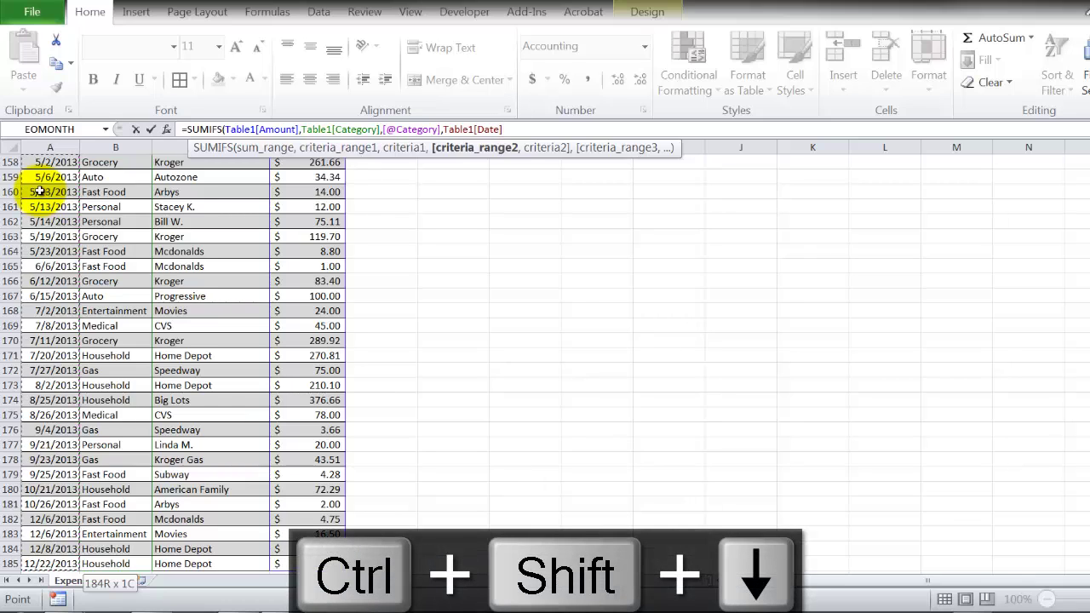
- Add >=$G$14 as the second criterion, using an absolute reference to the start date cell
{"action": "type", "text": ">"}
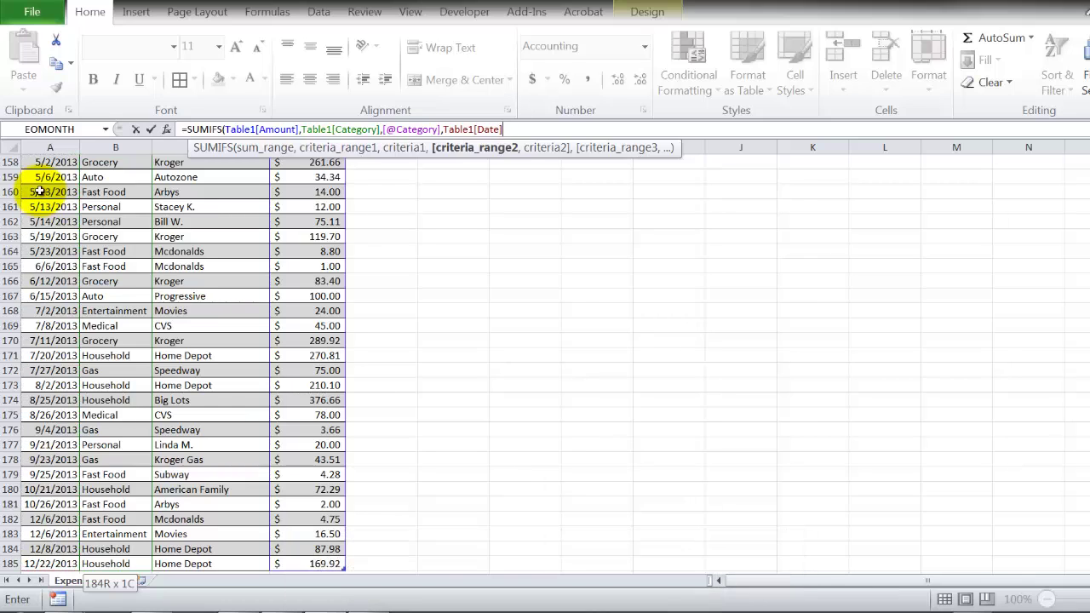
{"action": "key", "text": "BackSpace"}
{"action": "type", "text": ","}
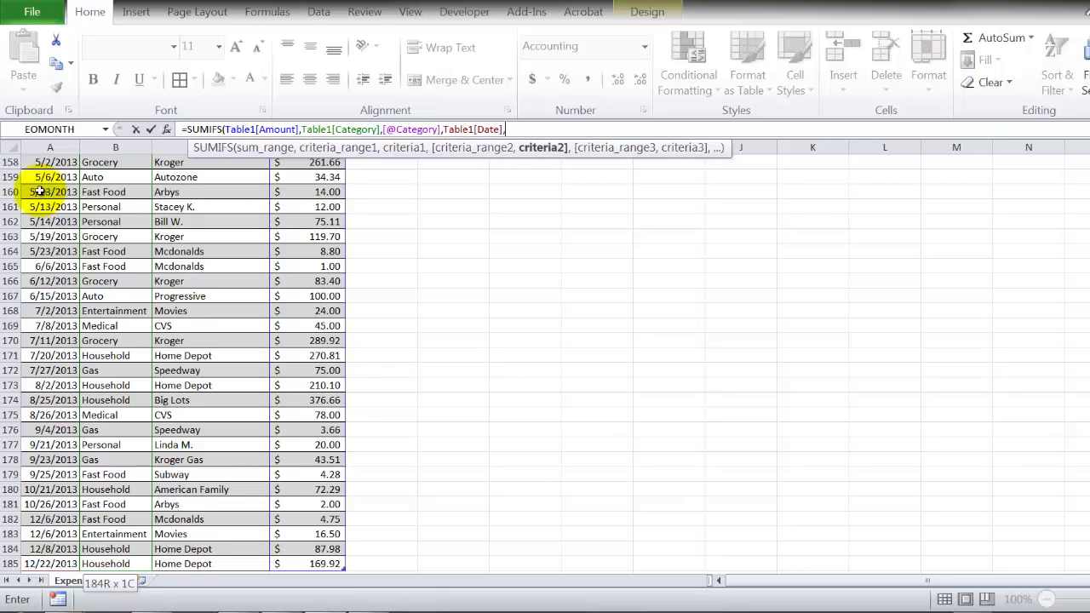
{"action": "key", "text": "BackSpace"}
{"action": "type", "text": ","}
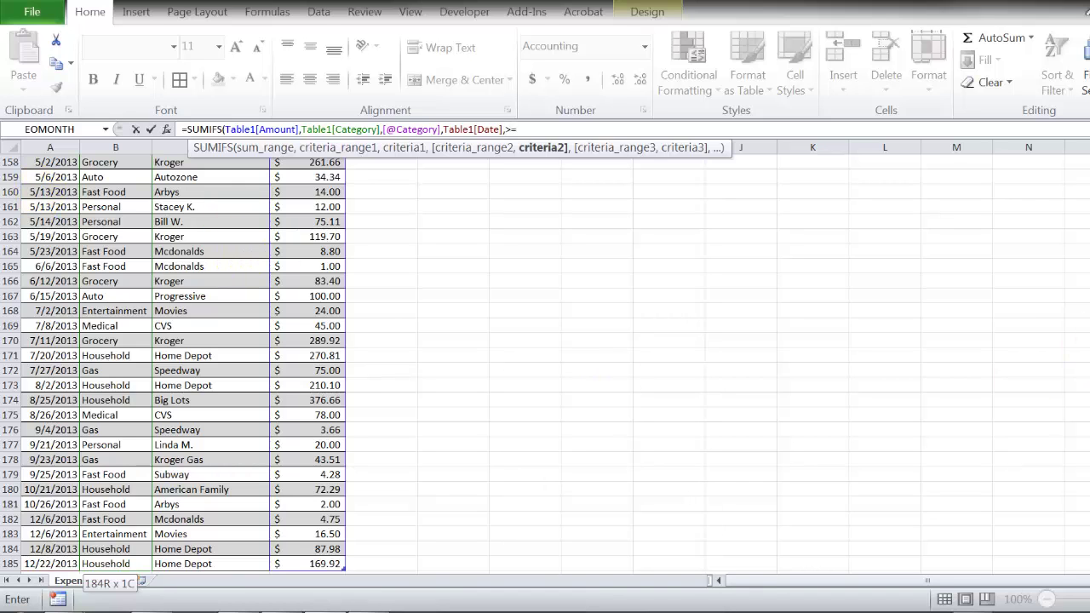
{"action": "scroll", "coordinate": [545, 357], "scroll_direction": "up", "scroll_amount": 20}
{"action": "left_click", "coordinate": [525, 366]}
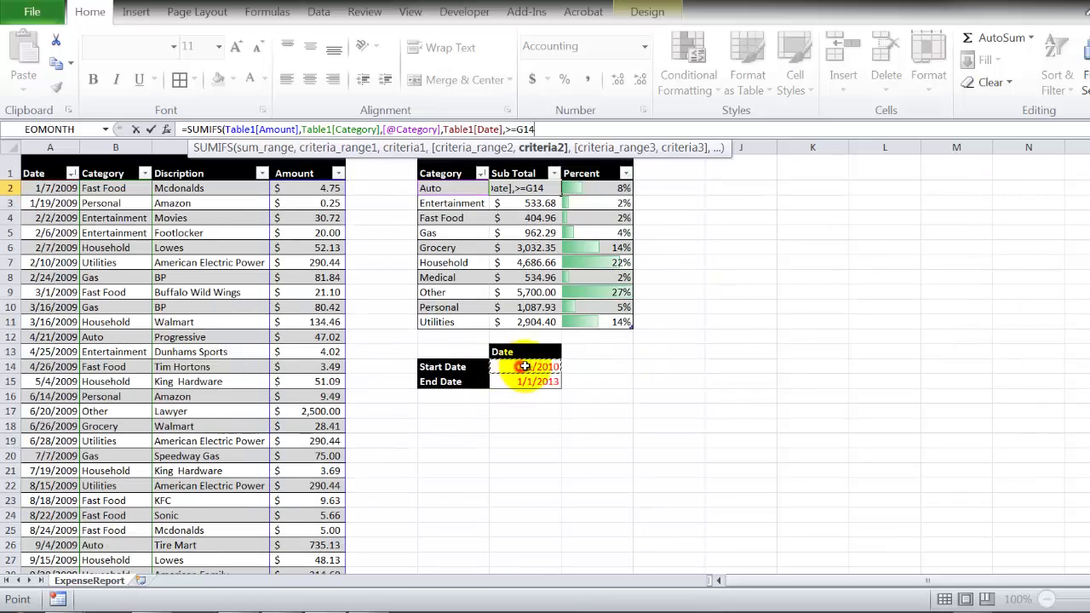
{"action": "key", "text": "F4"}
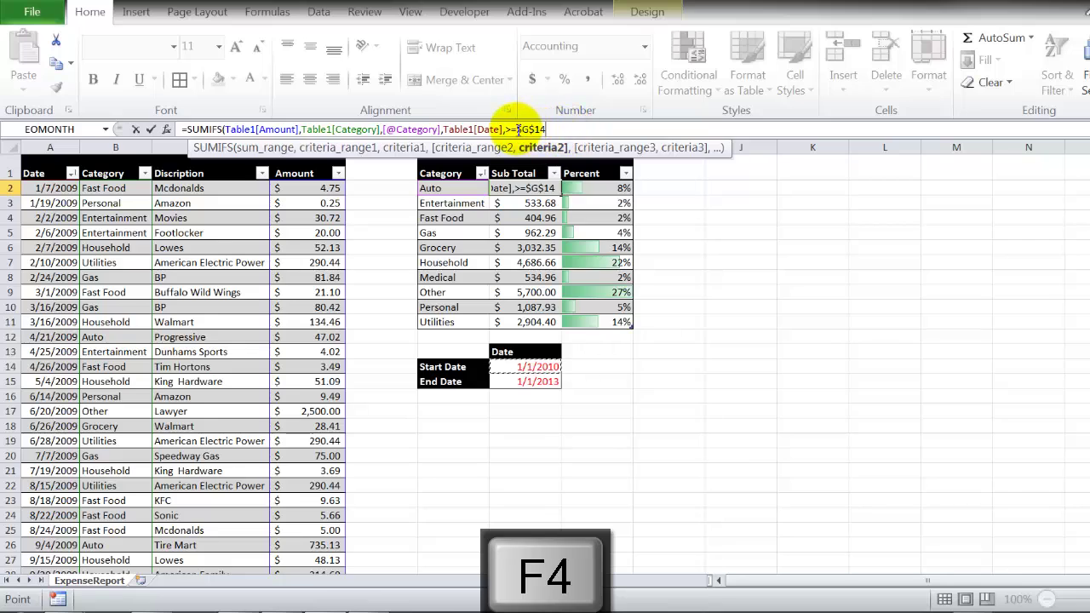
- Close the SUMIFS formula in G2 and try to enter it with the unquoted criterion >=$G$14
{"action": "left_click", "coordinate": [555, 129]}
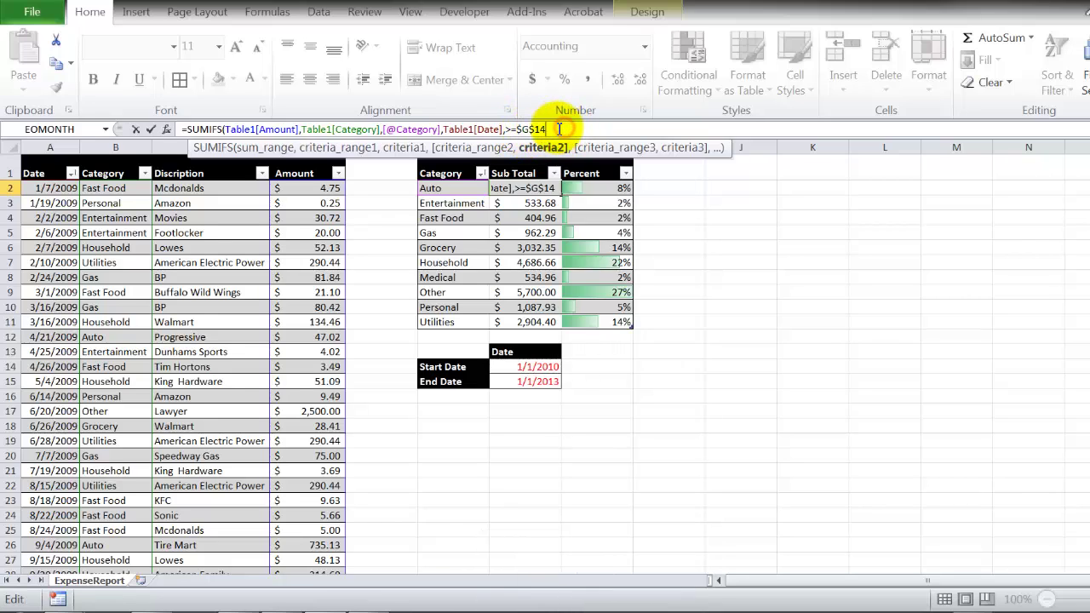
{"action": "type", "text": ")"}
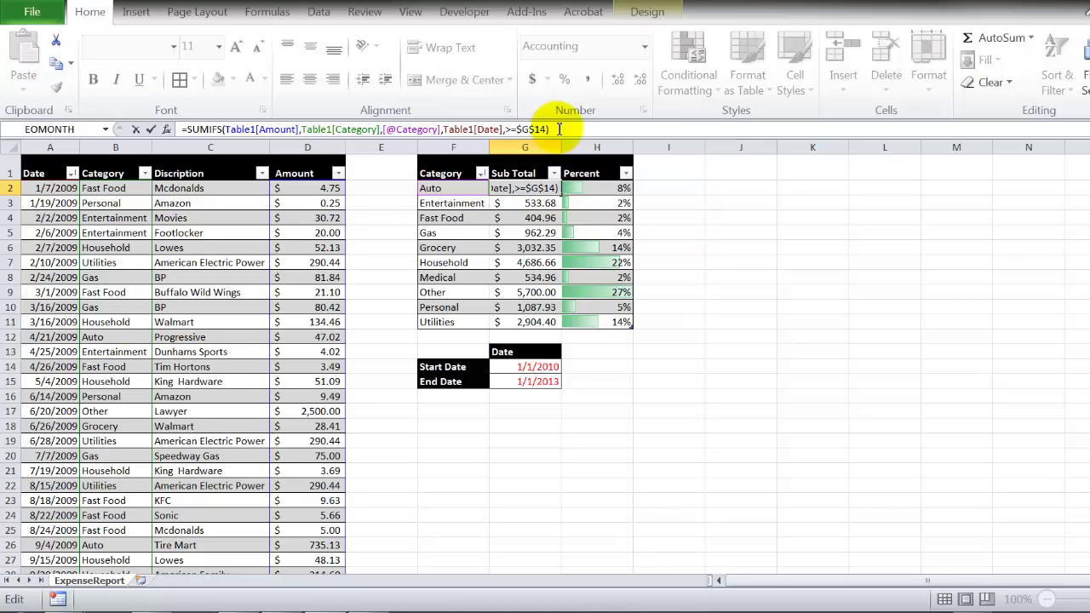
{"action": "key", "text": "Return"}
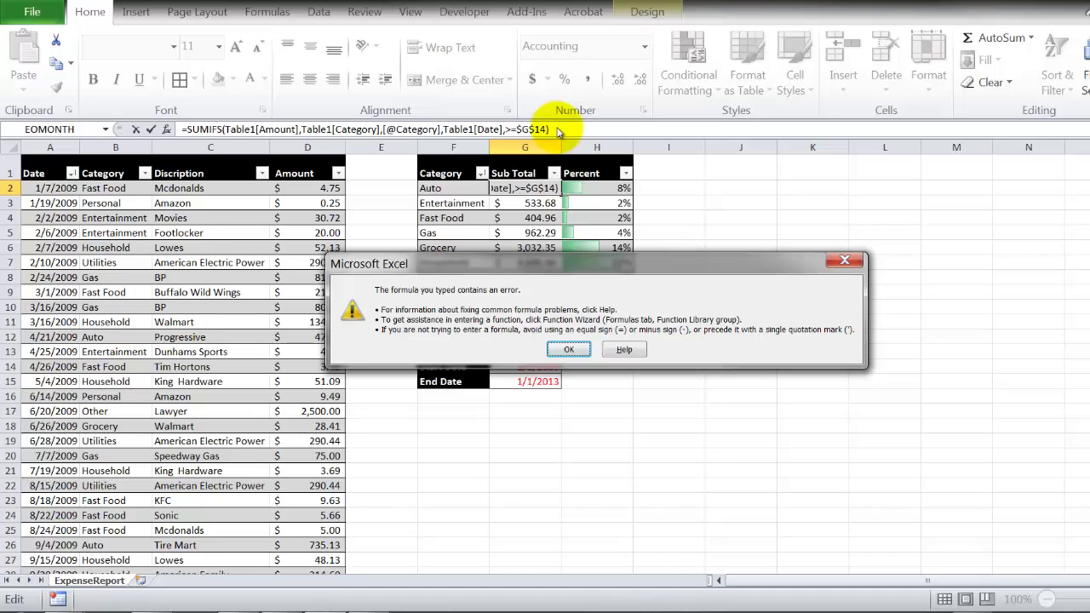
{"action": "key", "text": "Return"}
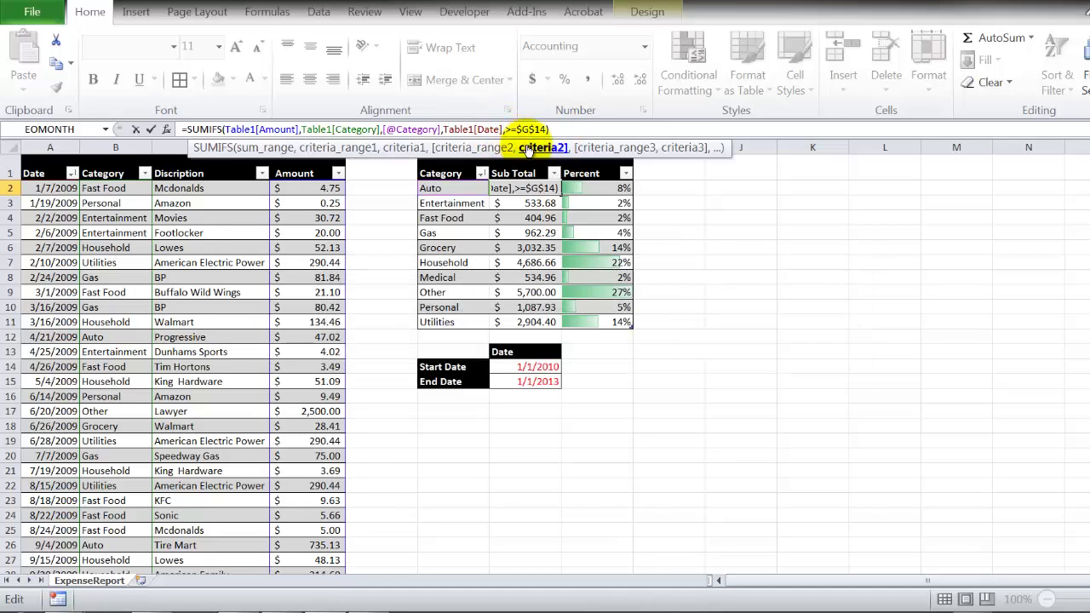
- Rewrite the second SUMIFS criterion in G2 as ">="&$G$14 and enter the formula
{"action": "left_click", "coordinate": [517, 129]}
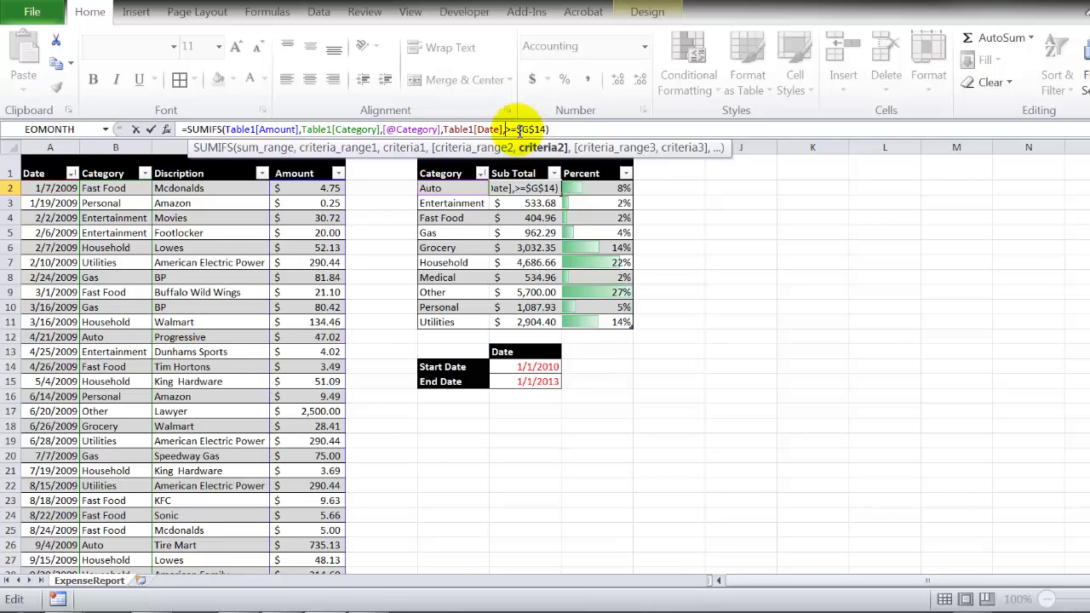
{"action": "left_click_drag", "start_coordinate": [506, 130], "coordinate": [516, 130]}
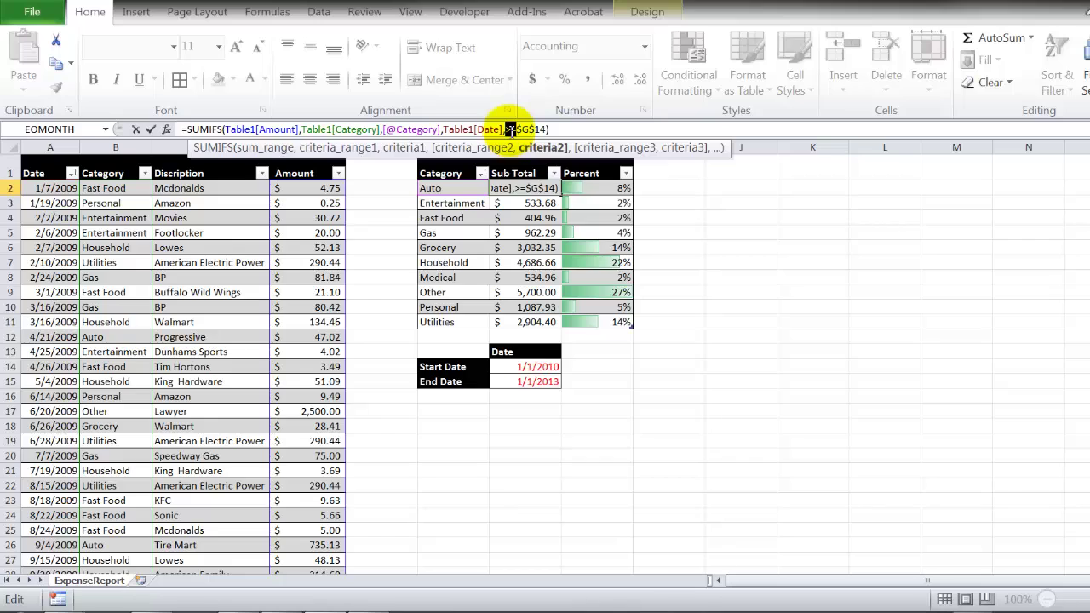
{"action": "left_click", "coordinate": [509, 130]}
{"action": "left_click", "coordinate": [504, 130]}
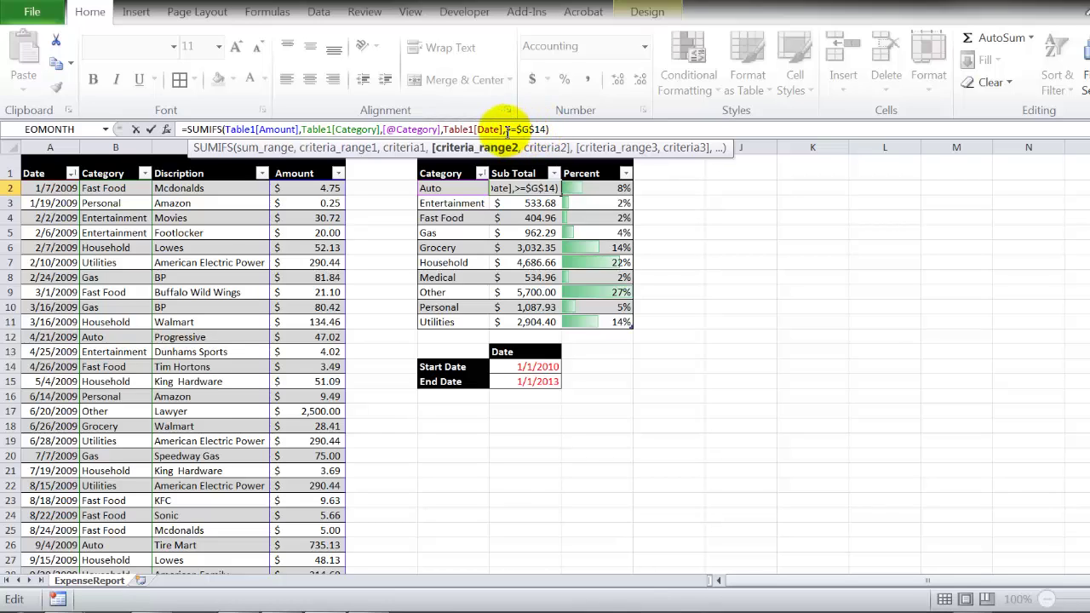
{"action": "left_click", "coordinate": [525, 129]}
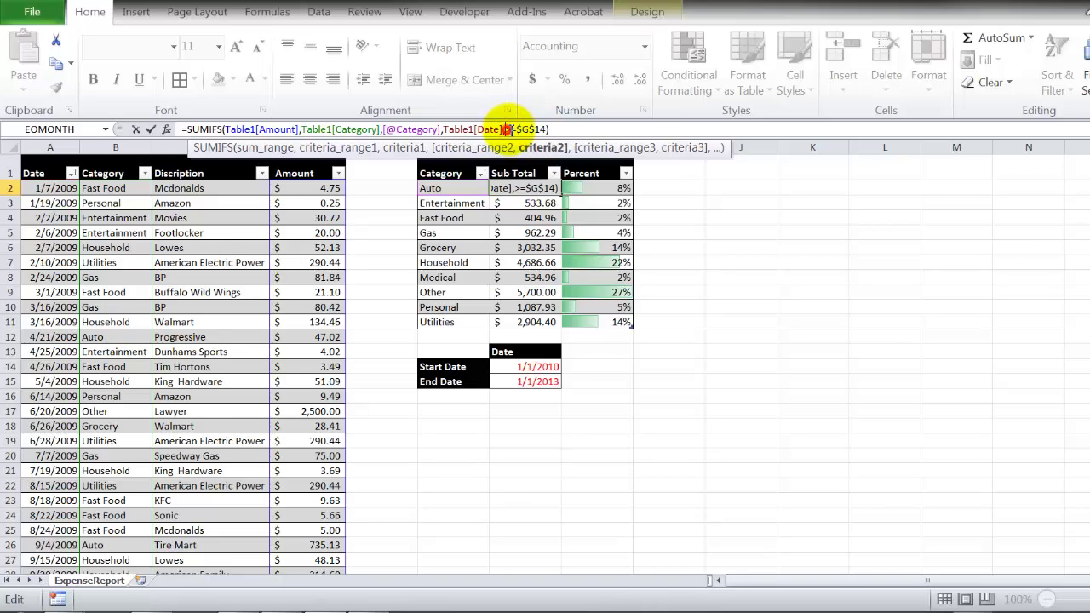
{"action": "type", "text": "\">="}
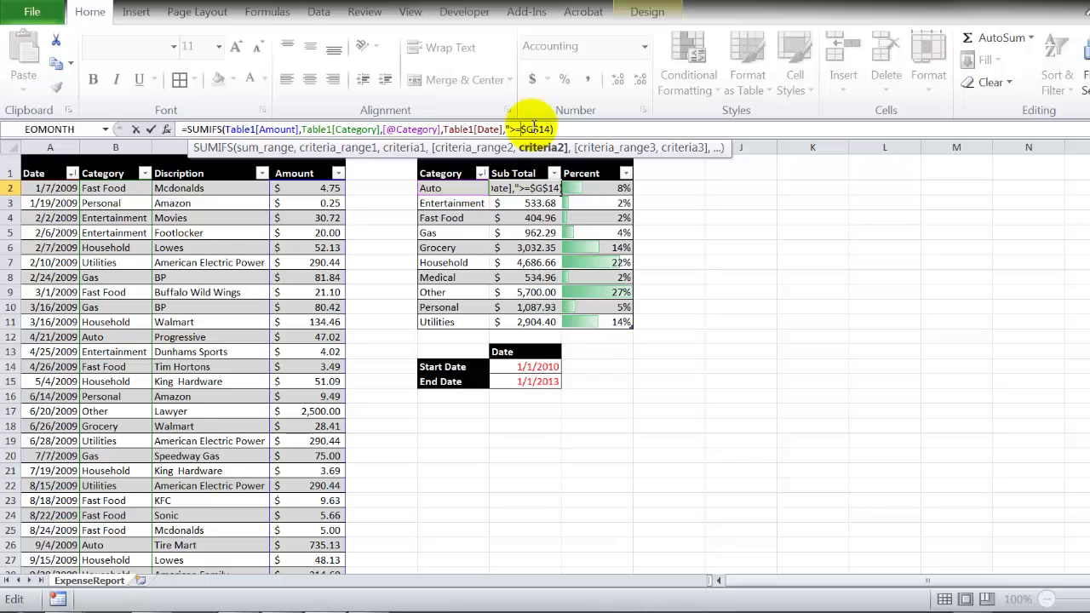
{"action": "type", "text": "\"&"}
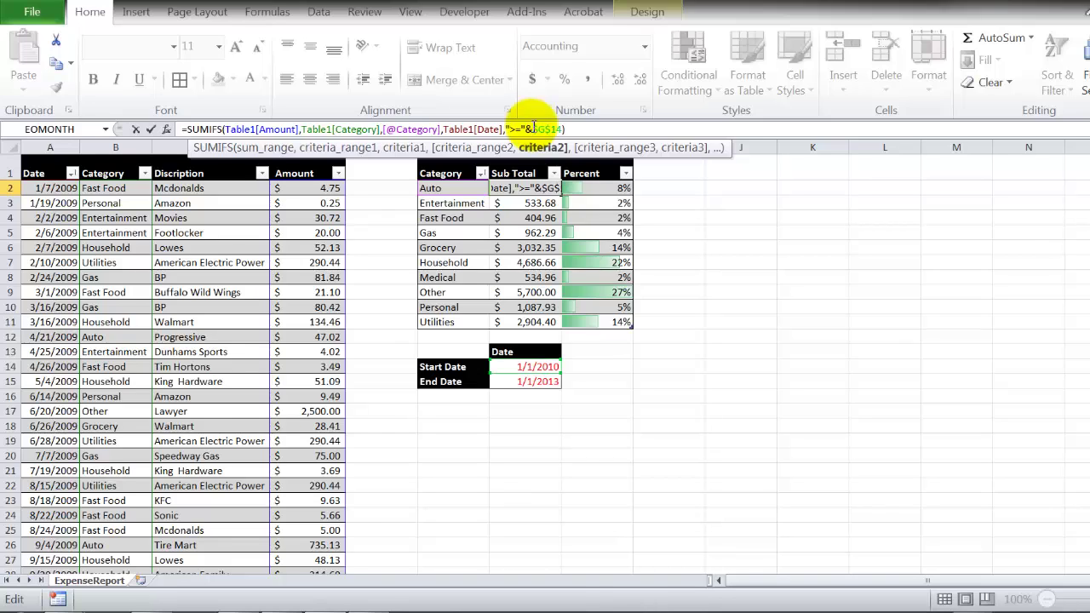
{"action": "key", "text": "BackSpace"}
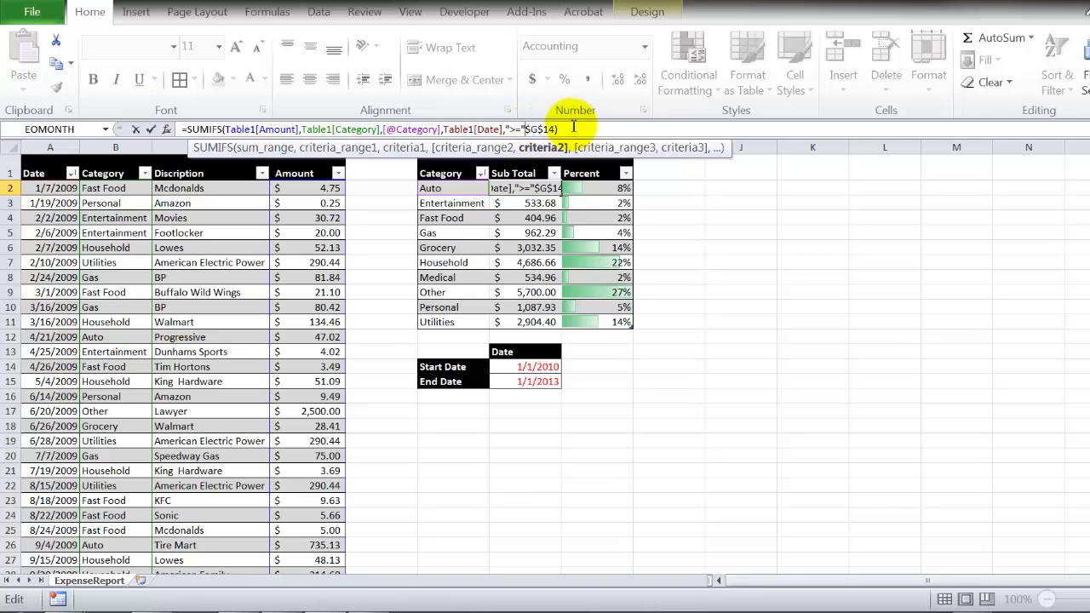
{"action": "type", "text": "&"}
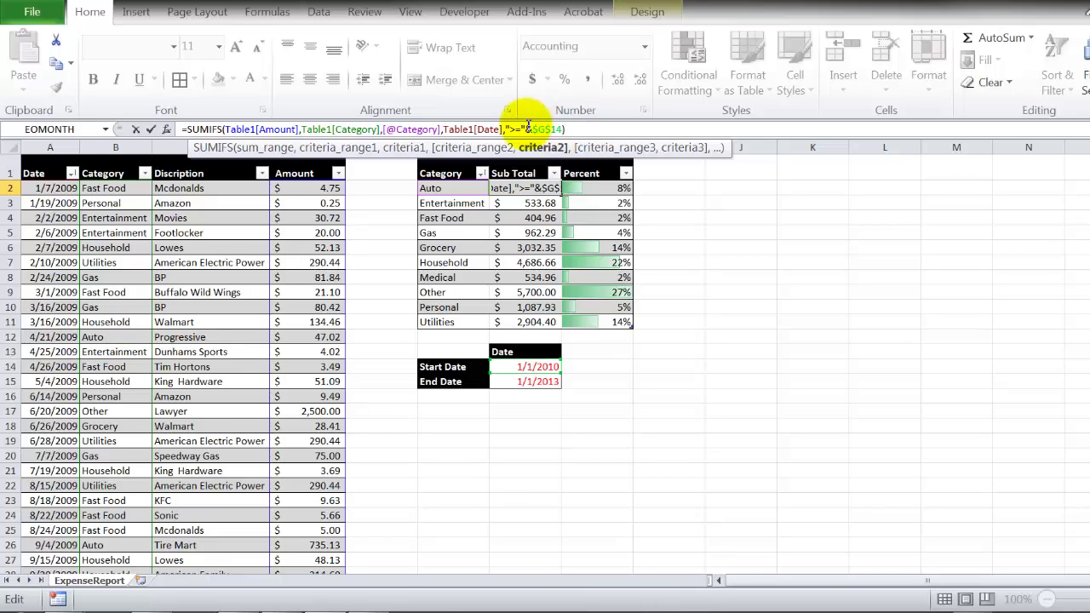
{"action": "left_click_drag", "start_coordinate": [533, 129], "coordinate": [562, 128]}
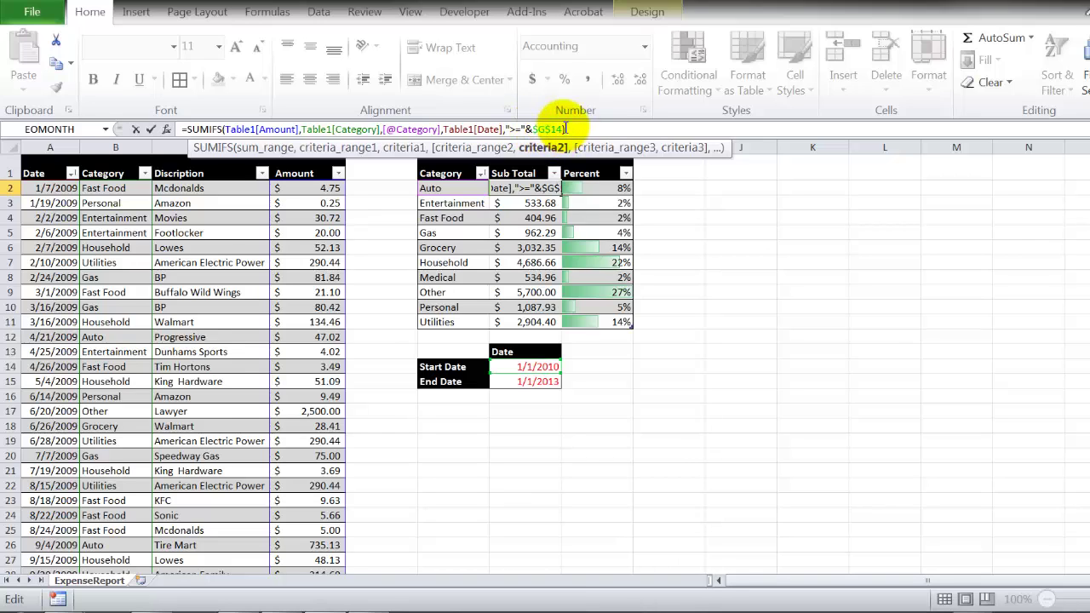
{"action": "left_click", "coordinate": [576, 131]}
{"action": "left_click", "coordinate": [586, 130]}
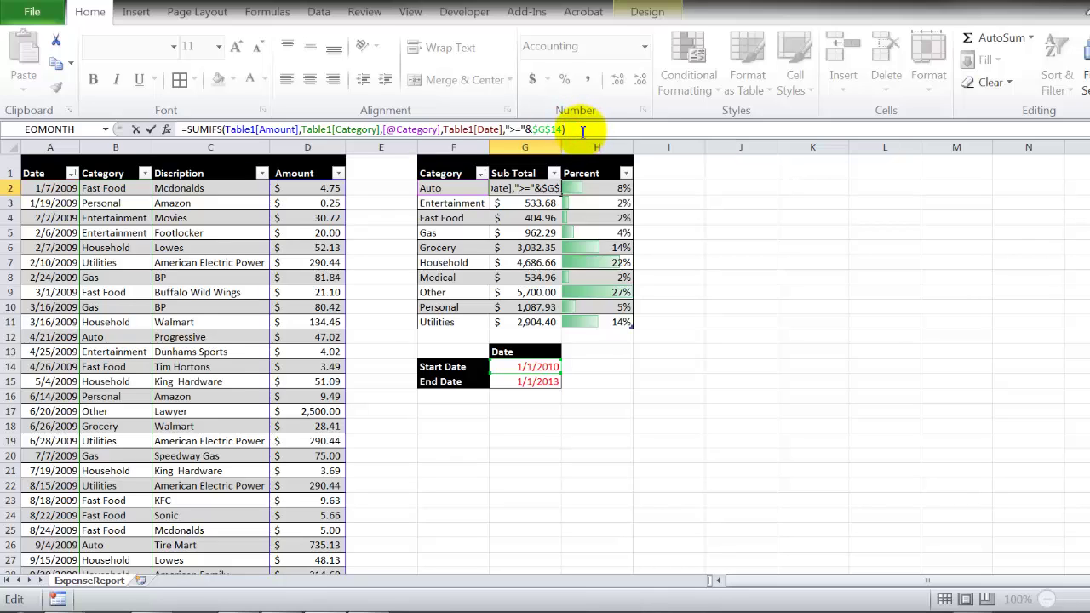
{"action": "key", "text": "Return"}
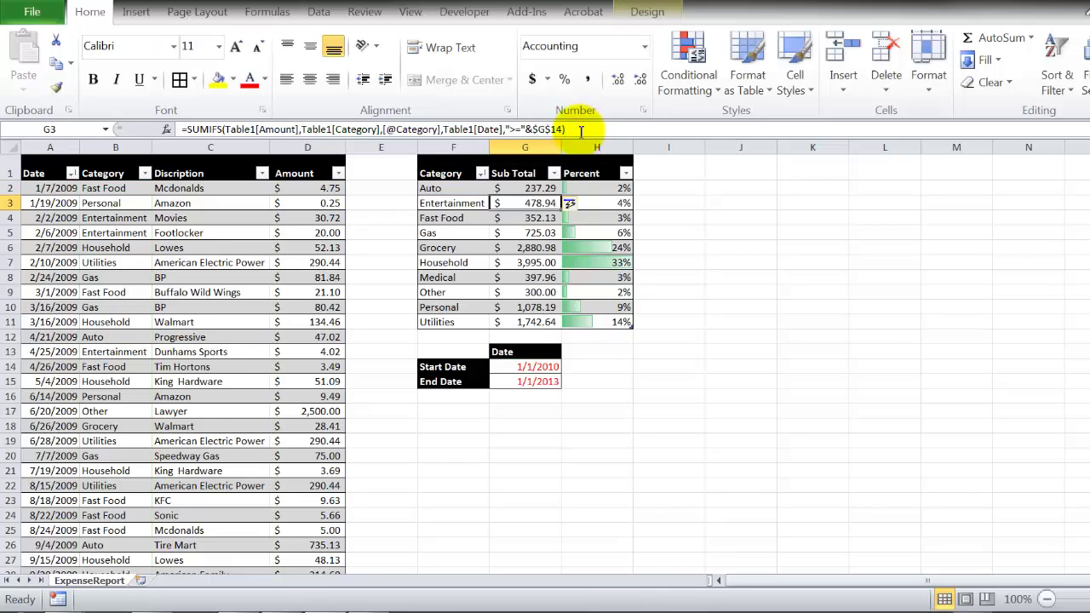
- Extend the SUMIFS formula in G2 with the whole Table1[Date] column as the third criteria range
{"action": "left_click", "coordinate": [515, 187]}
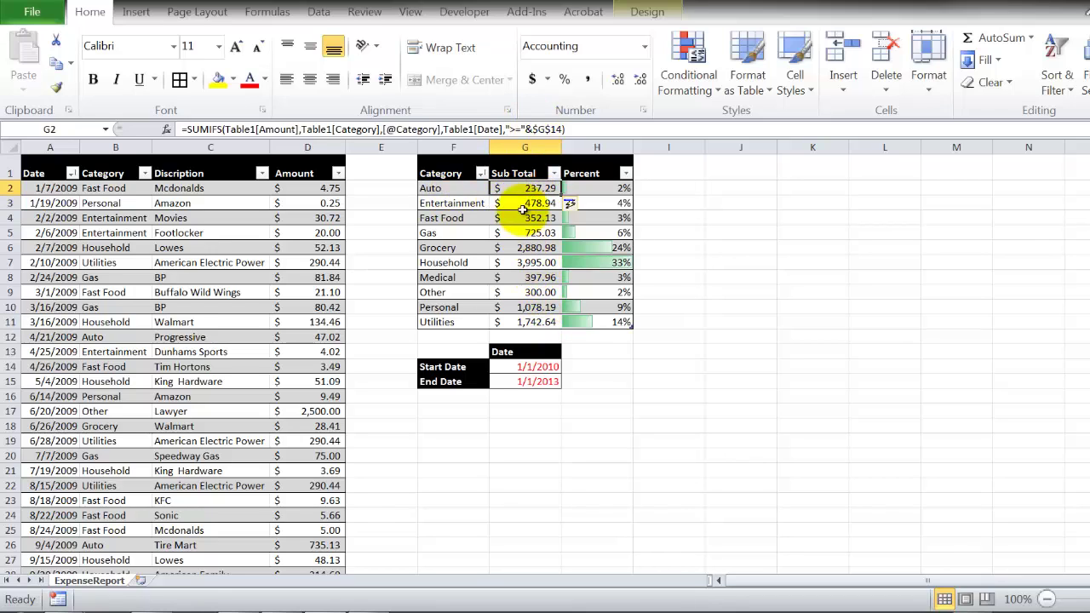
{"action": "left_click", "coordinate": [587, 128]}
{"action": "key", "text": "BackSpace"}
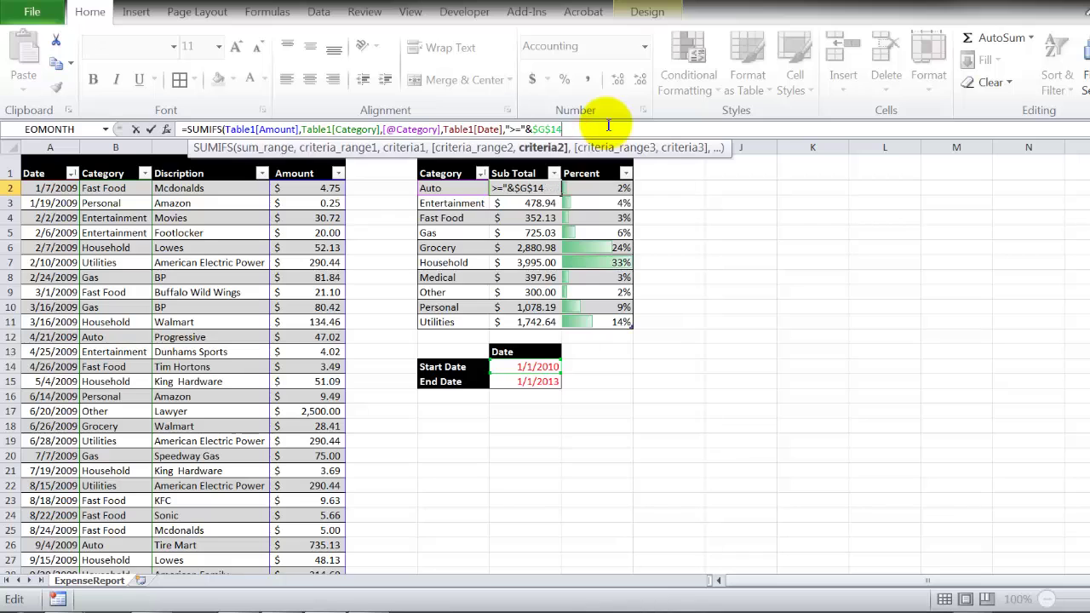
{"action": "type", "text": ","}
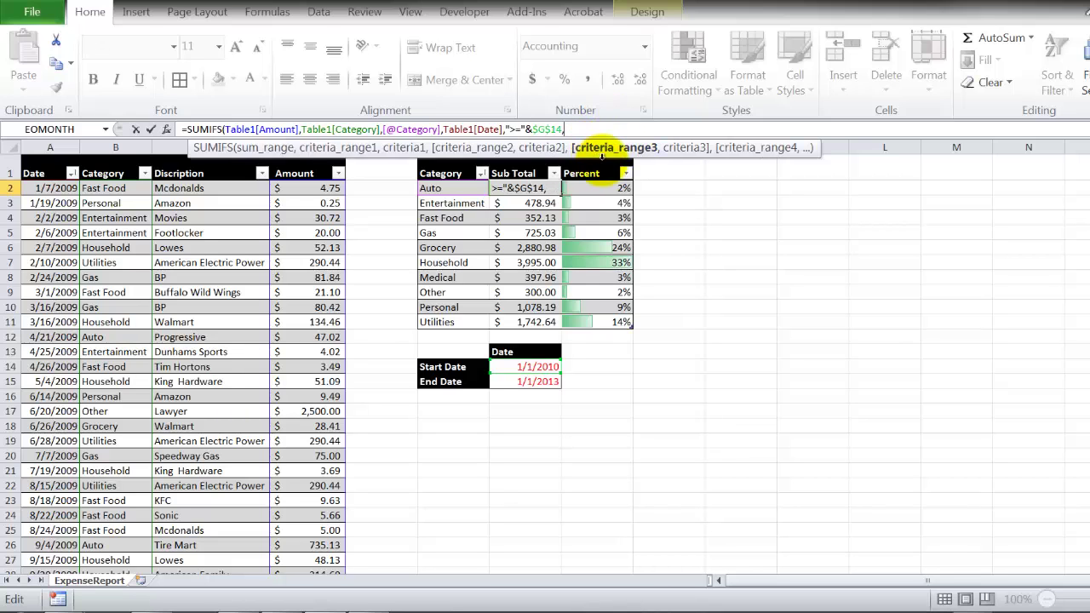
{"action": "left_click", "coordinate": [48, 188]}
{"action": "left_click_drag", "start_coordinate": [40, 265], "coordinate": [34, 579]}
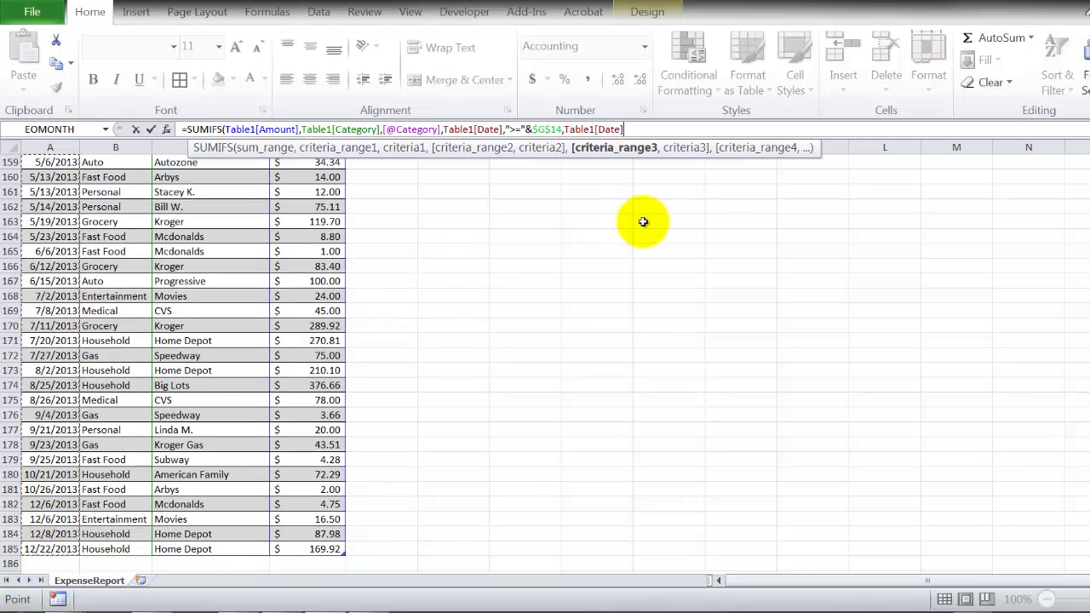
- Add "<="&$G$15 as the third criterion, with an absolute reference to the end date cell, and enter the formula
{"action": "type", "text": ",\"<"}
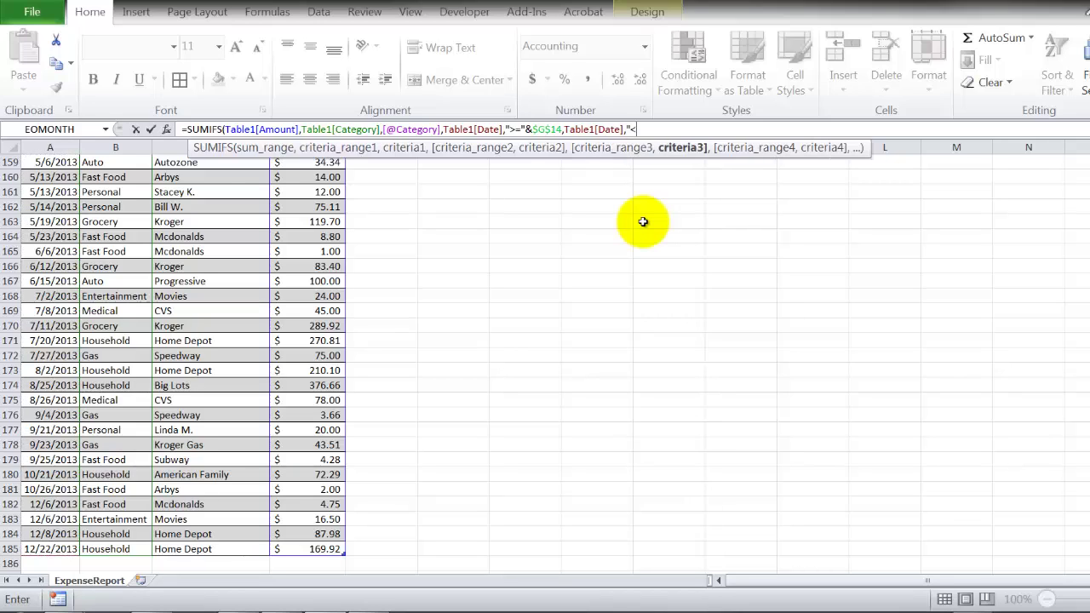
{"action": "type", "text": "=\"&"}
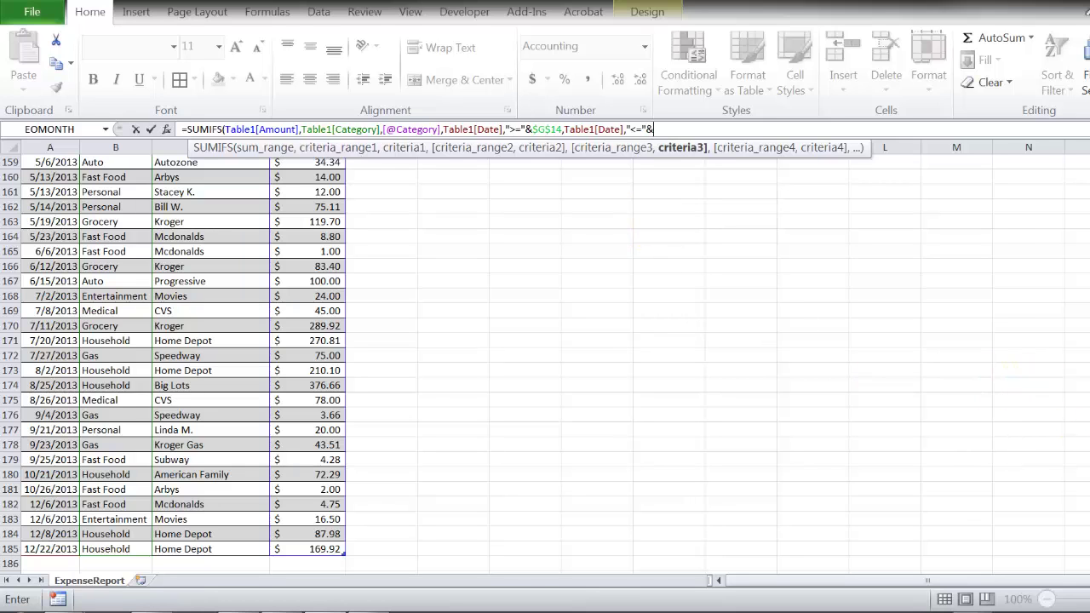
{"action": "key", "text": "ctrl+BackSpace"}
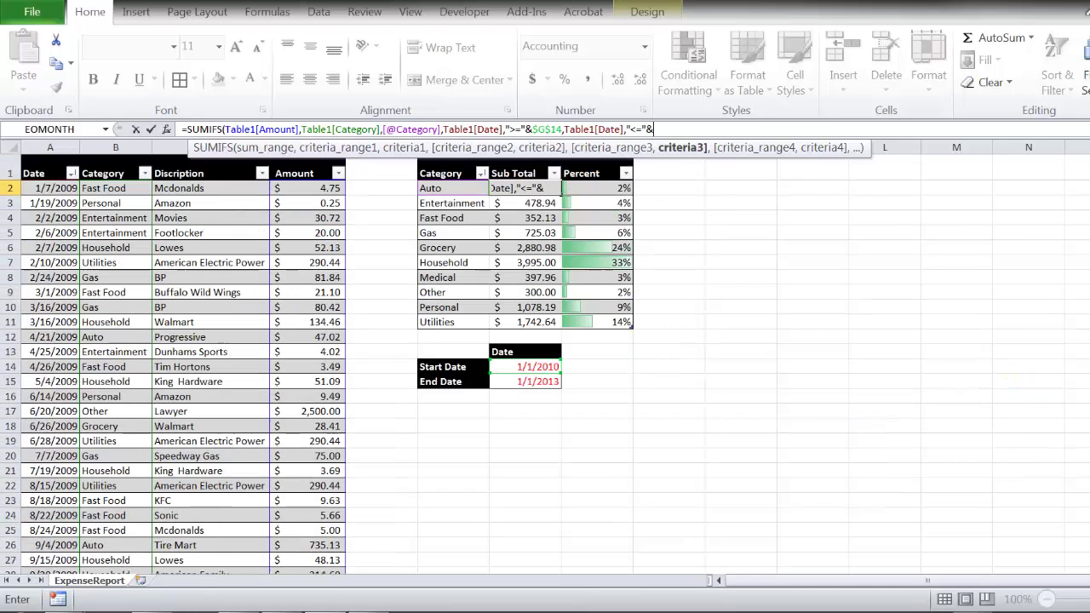
{"action": "left_click", "coordinate": [502, 379]}
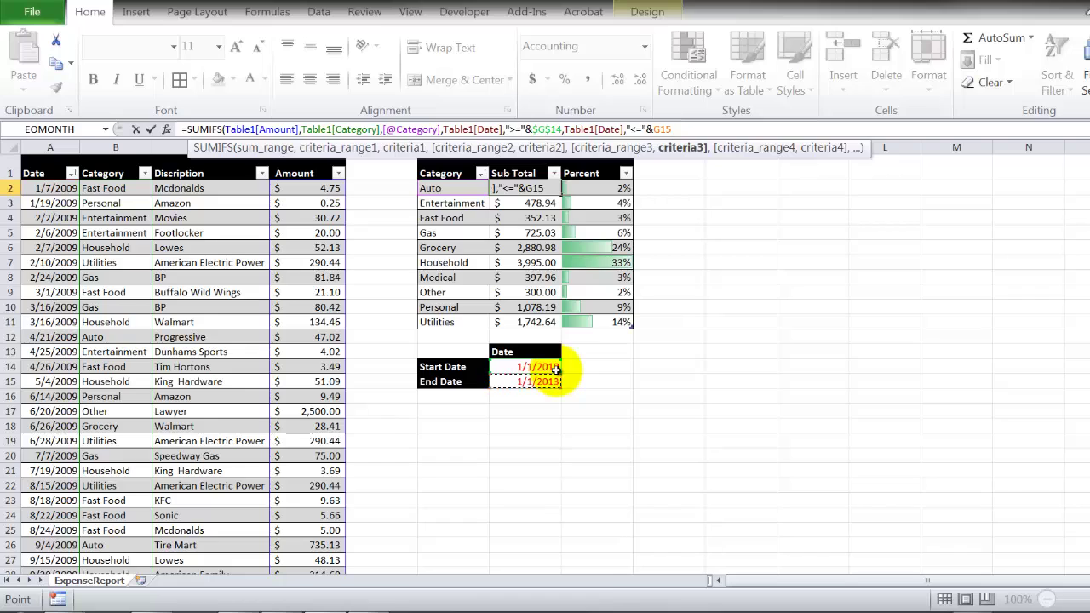
{"action": "key", "text": "F4"}
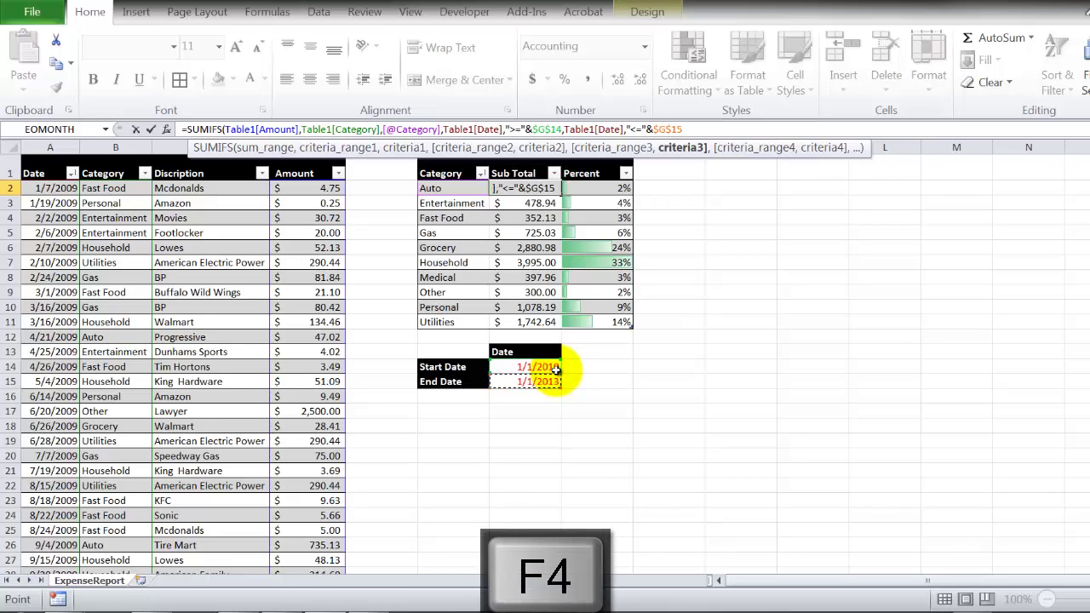
{"action": "type", "text": ")"}
{"action": "key", "text": "Return"}
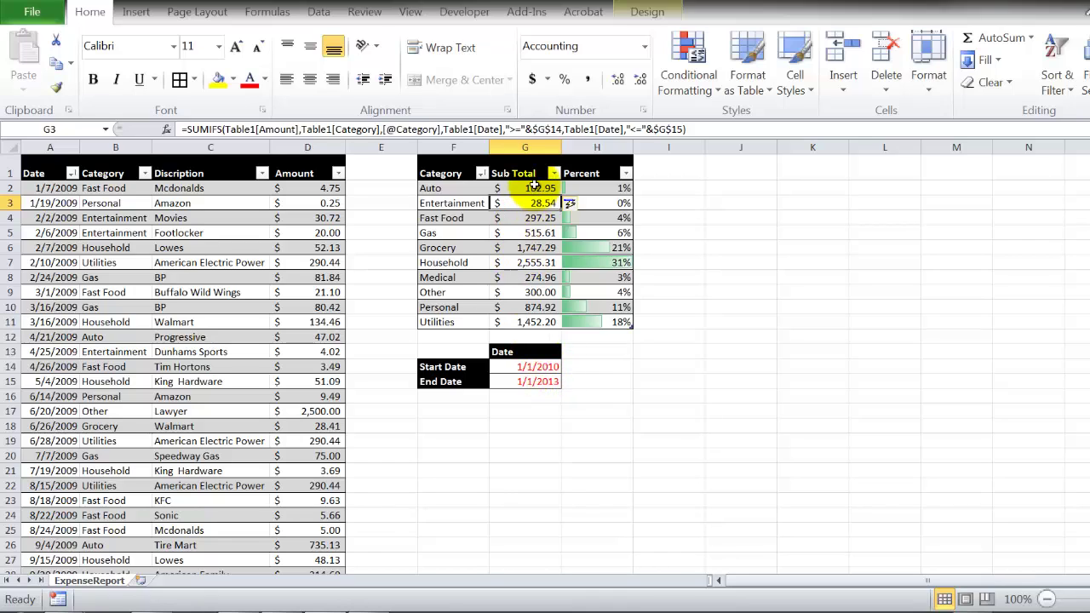
- Set the end date in G15 to 12/31/2012
{"action": "left_click", "coordinate": [539, 371]}
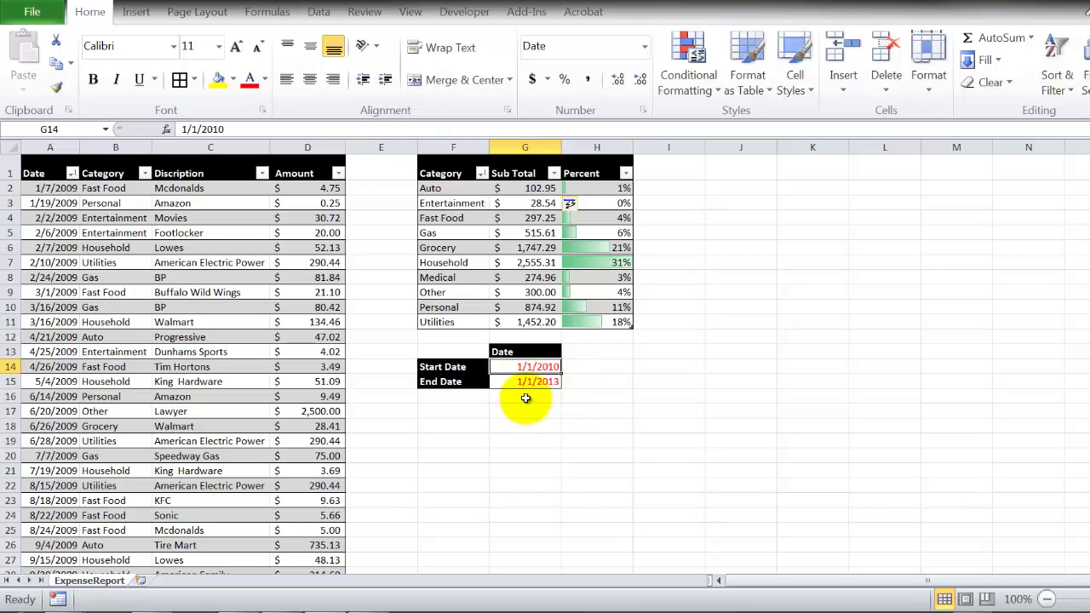
{"action": "left_click", "coordinate": [543, 384]}
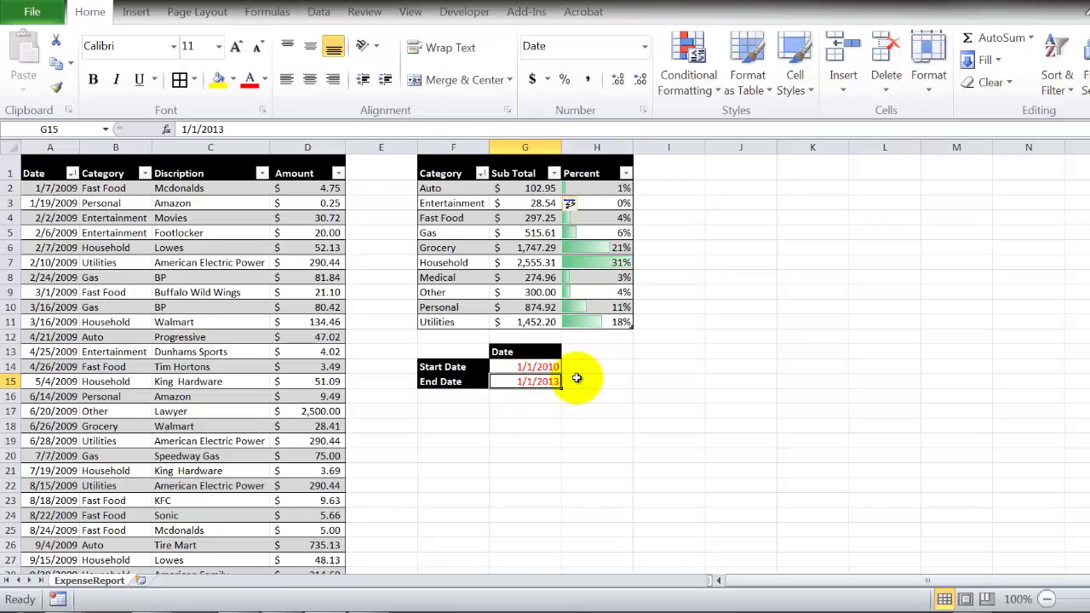
{"action": "type", "text": "12/31/"}
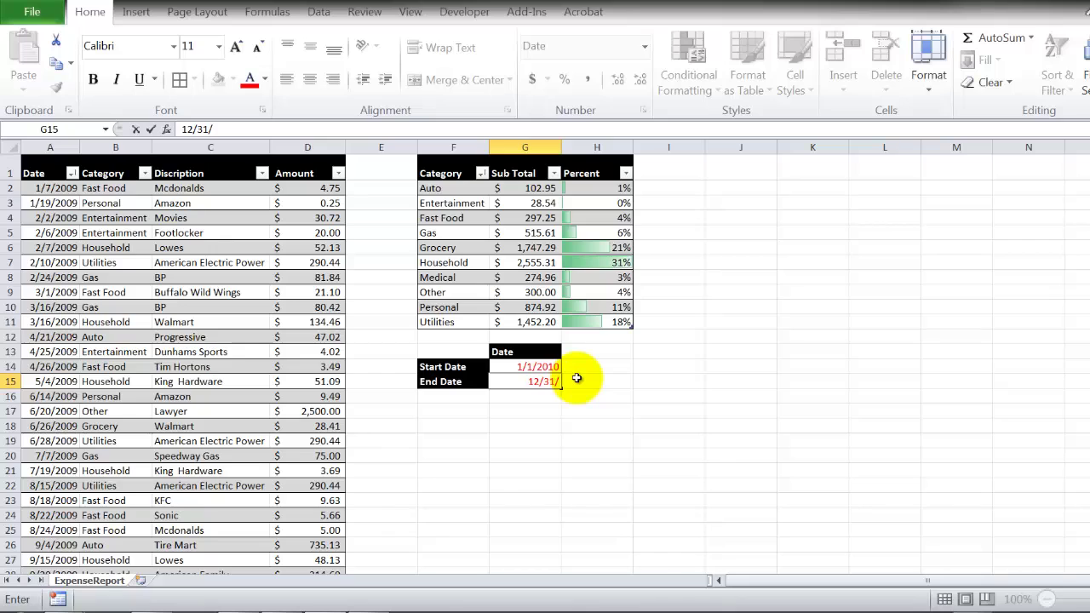
{"action": "key", "text": "Return"}
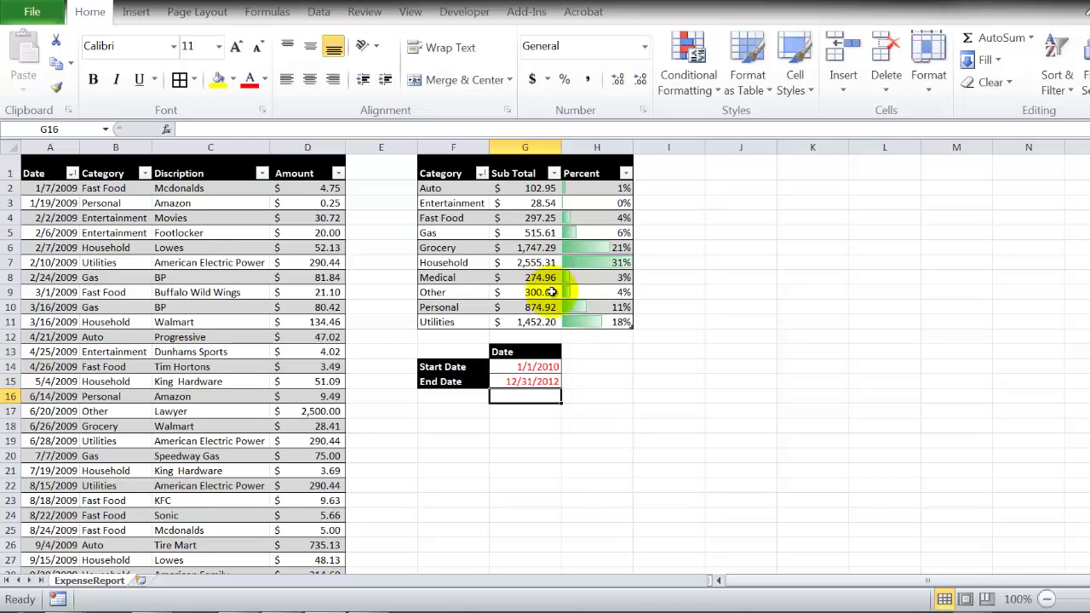
- Change the end date in G15 to 12/31/2010 and check the category subtotals and percentages in G2:H11
{"action": "left_click", "coordinate": [531, 217]}
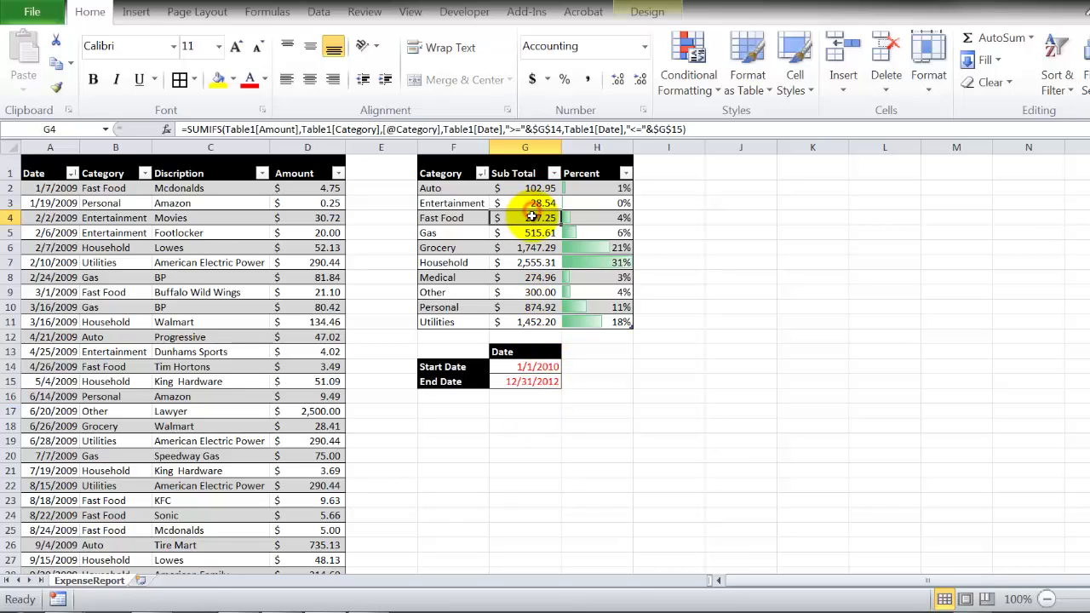
{"action": "left_click", "coordinate": [536, 367]}
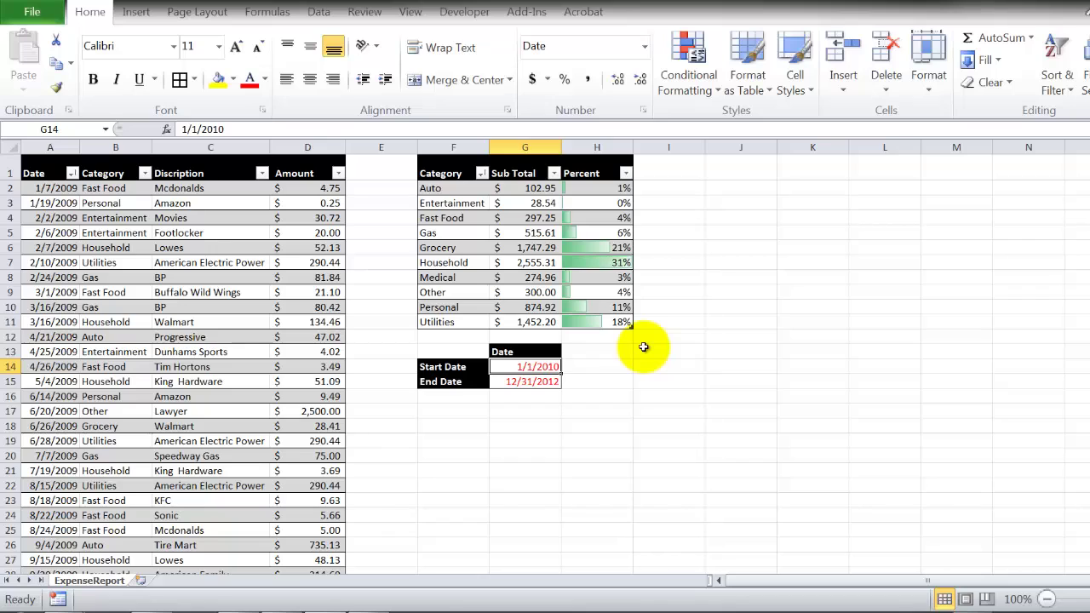
{"action": "key", "text": "Down"}
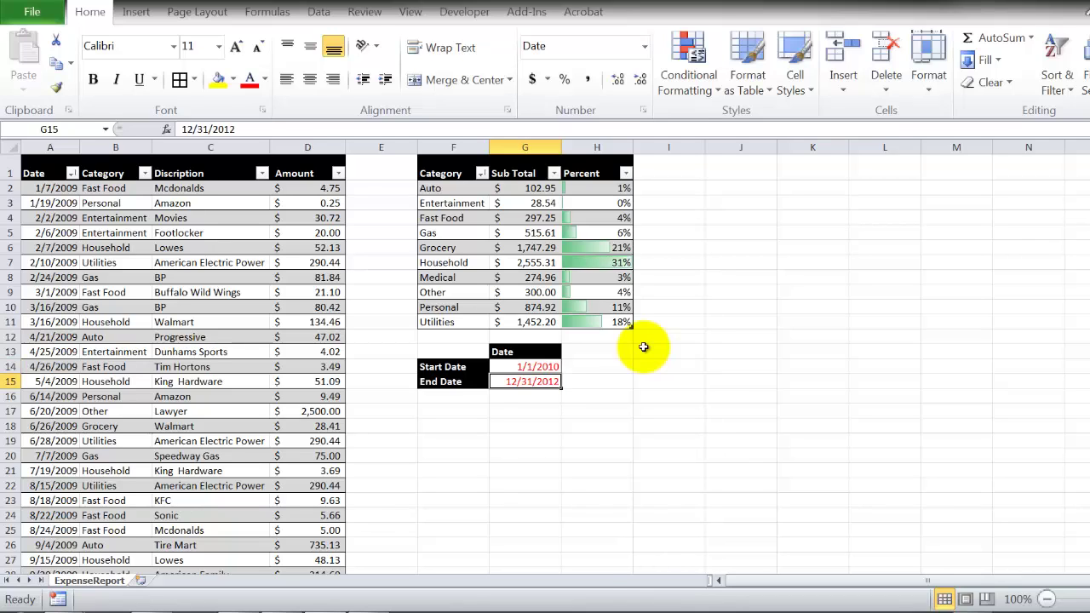
{"action": "key", "text": "F2"}
{"action": "type", "text": "0"}
{"action": "key", "text": "Return"}
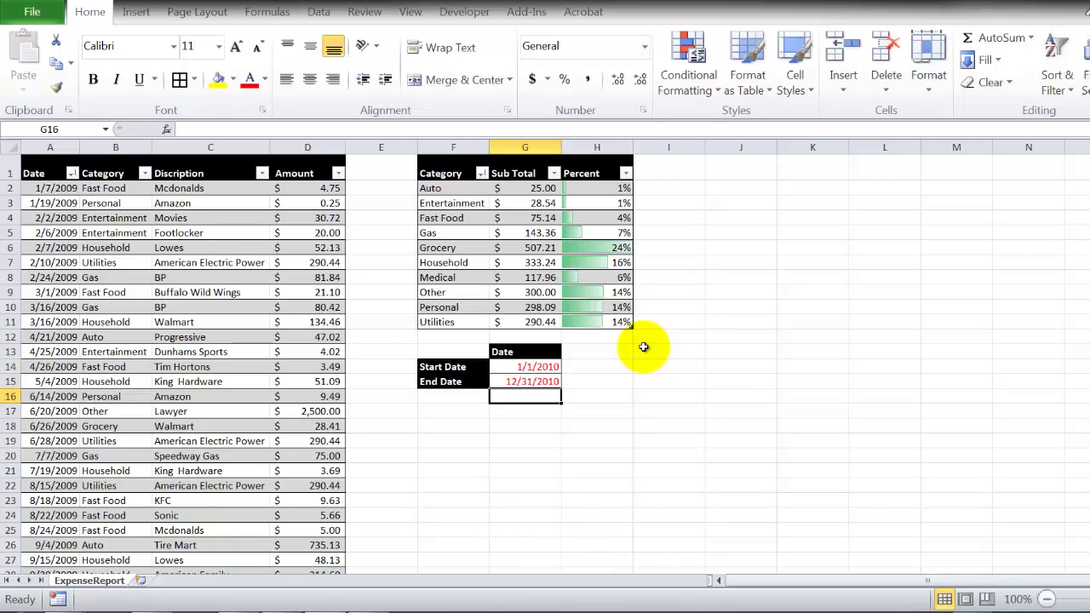
{"action": "left_click_drag", "start_coordinate": [514, 184], "coordinate": [618, 319]}
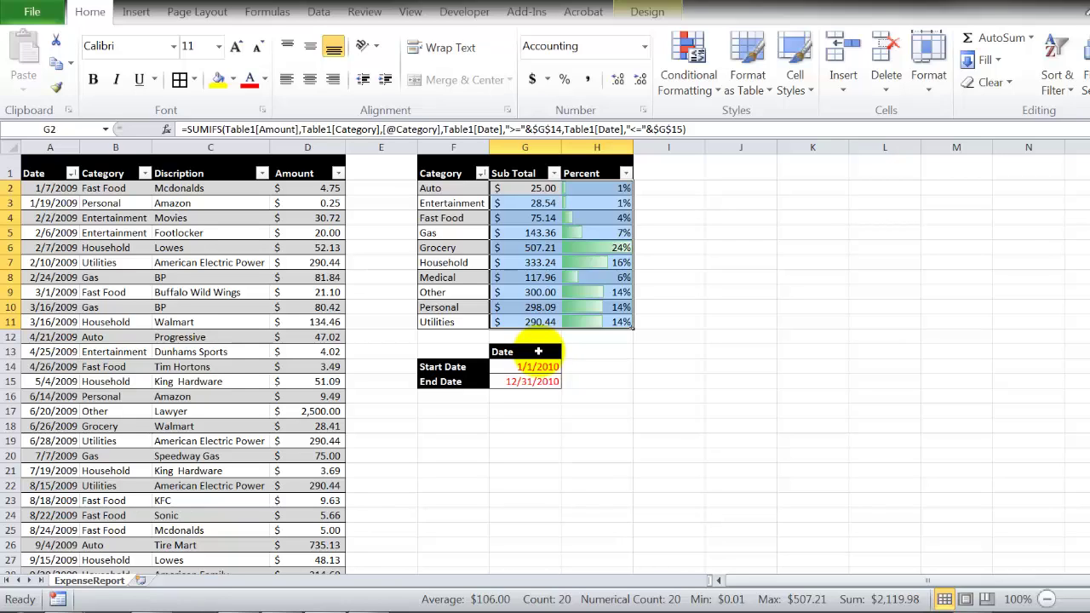
{"action": "left_click", "coordinate": [532, 382]}
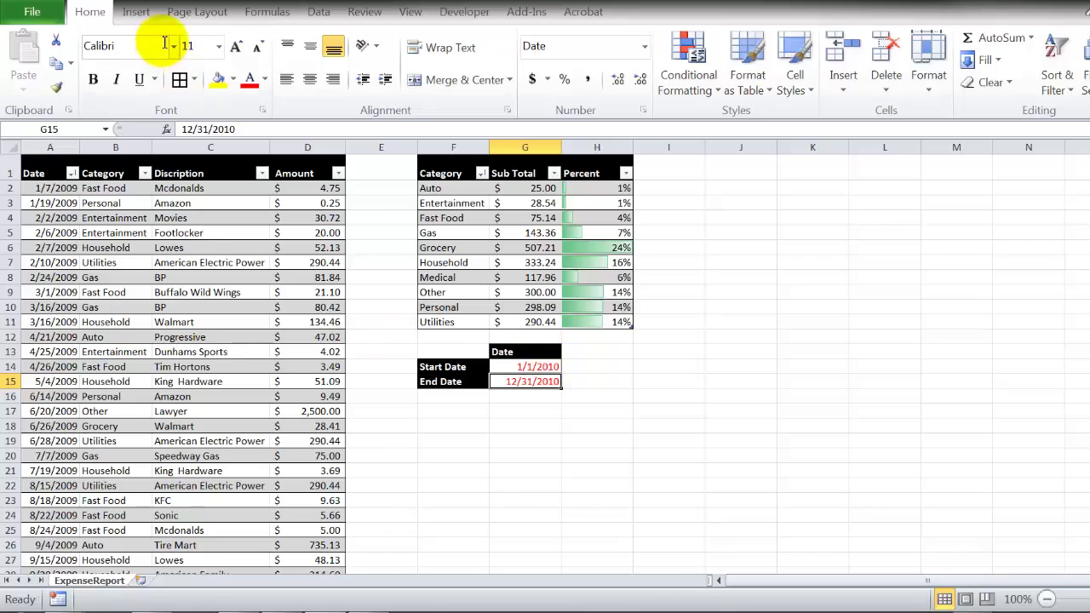
- Add data validation to the end date cell G15 that allows only dates greater than or equal to =G14
{"action": "left_click", "coordinate": [523, 382]}
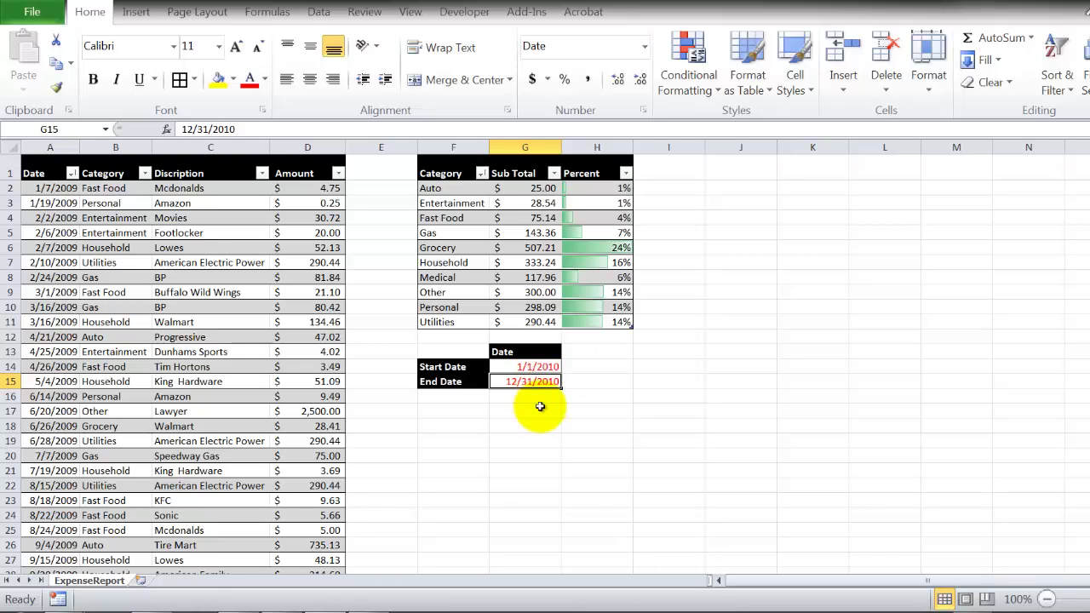
{"action": "left_click", "coordinate": [317, 12]}
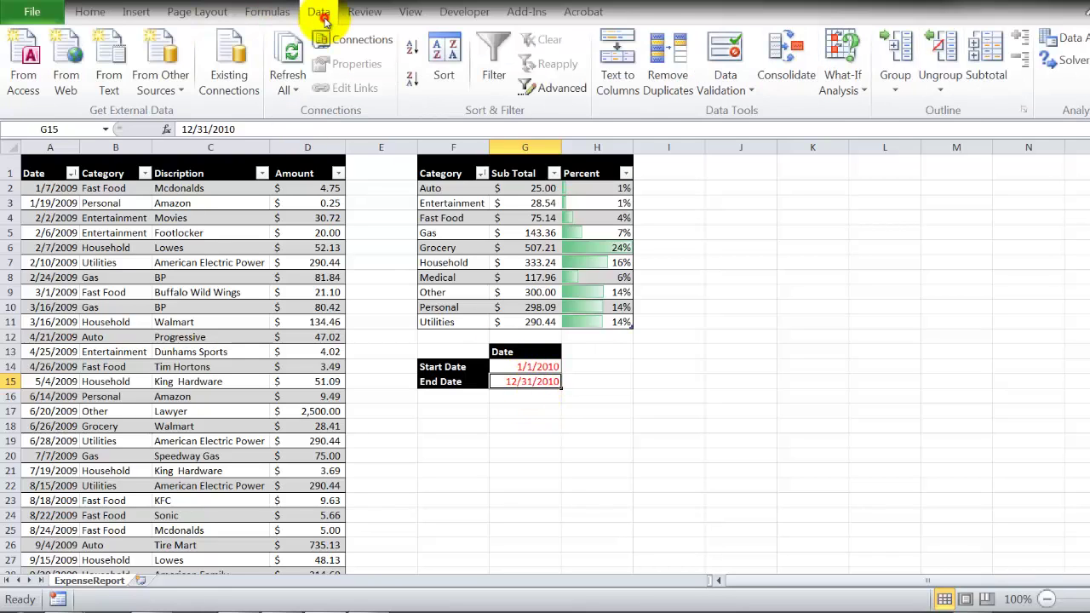
{"action": "left_click", "coordinate": [722, 56]}
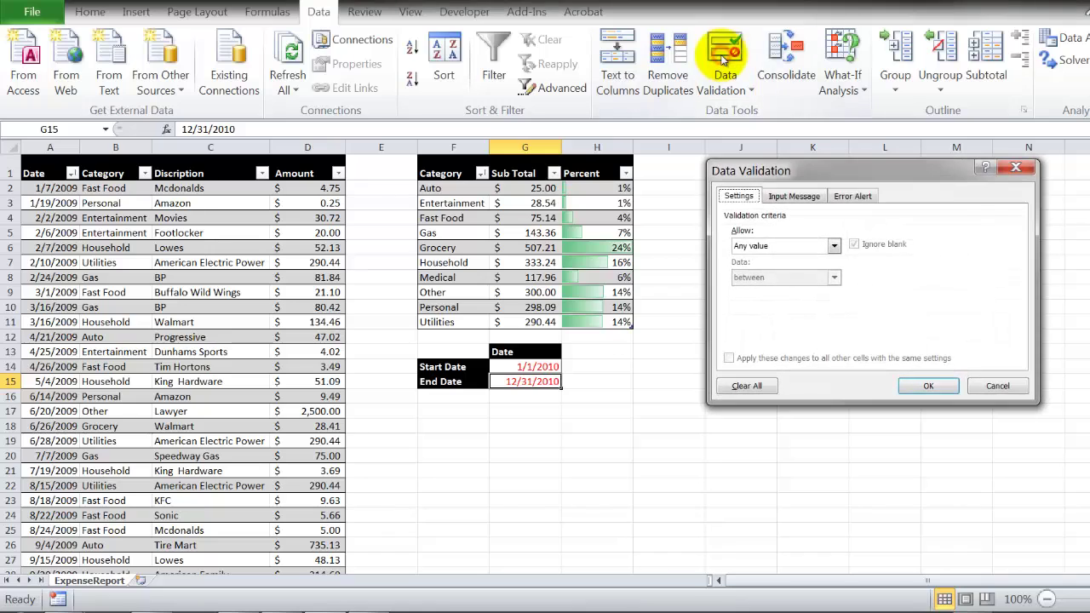
{"action": "left_click", "coordinate": [758, 247]}
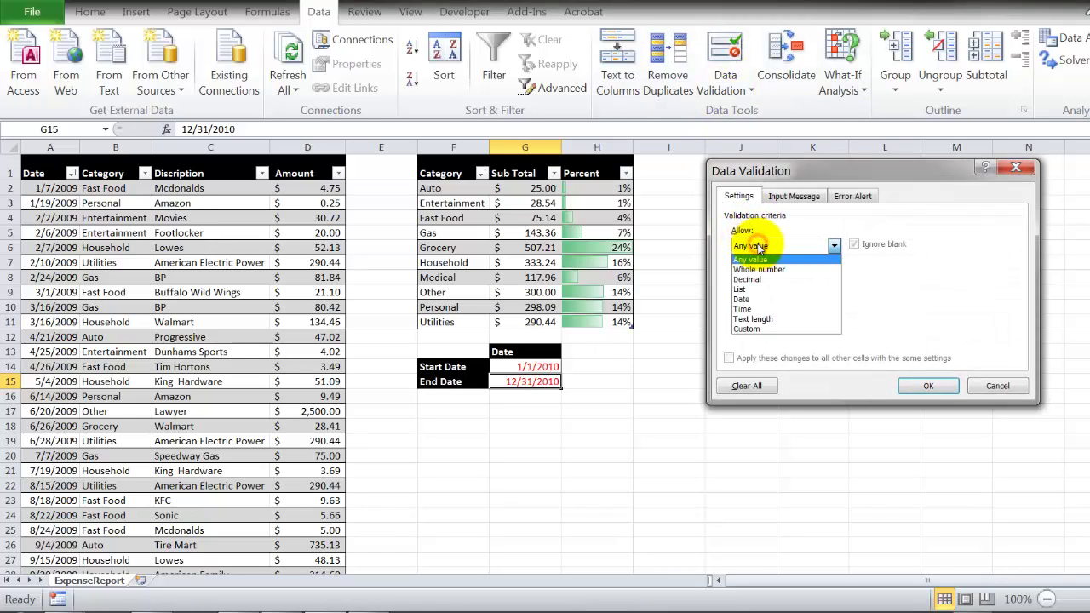
{"action": "left_click", "coordinate": [738, 300]}
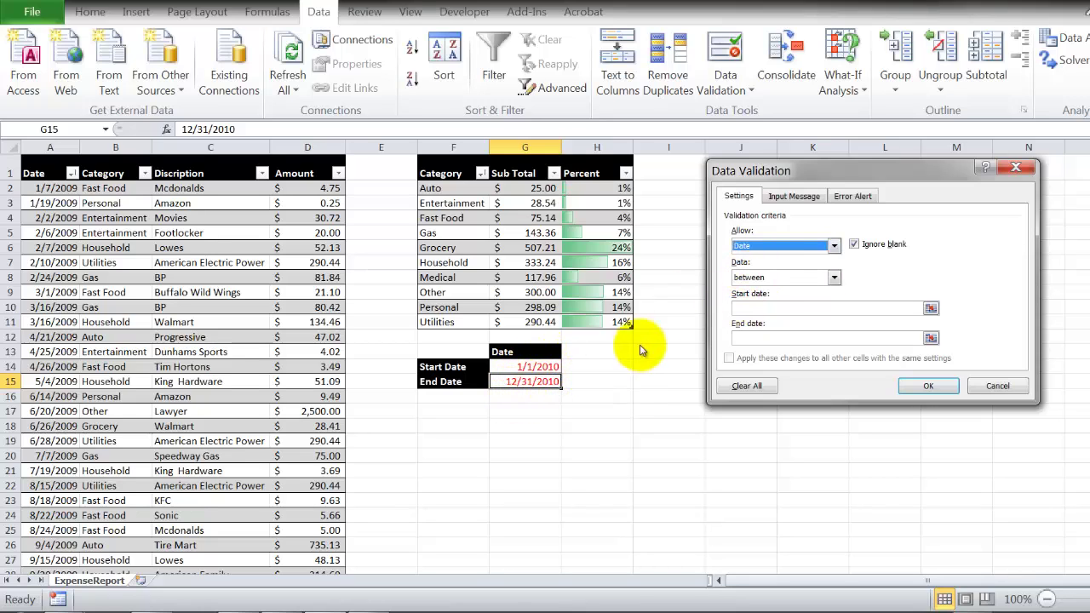
{"action": "left_click", "coordinate": [770, 280]}
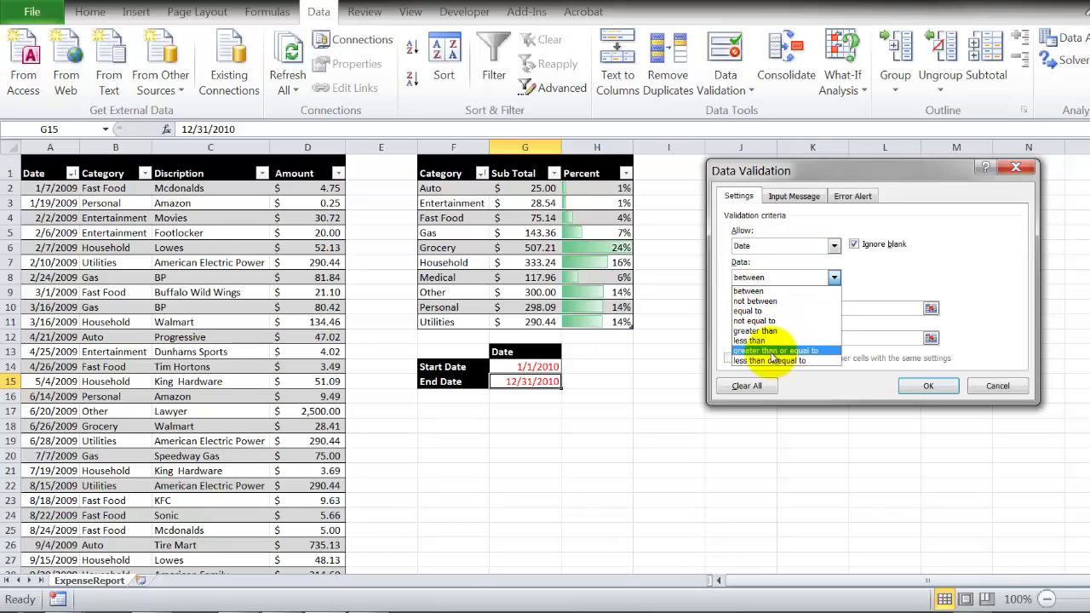
{"action": "left_click", "coordinate": [772, 351]}
{"action": "left_click", "coordinate": [741, 307]}
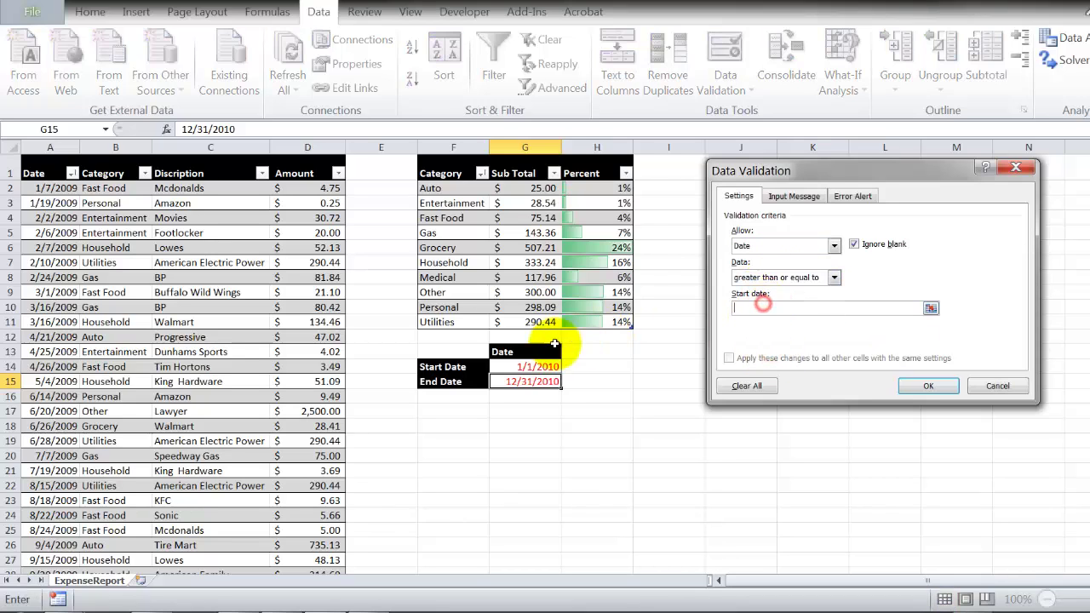
{"action": "left_click", "coordinate": [511, 366]}
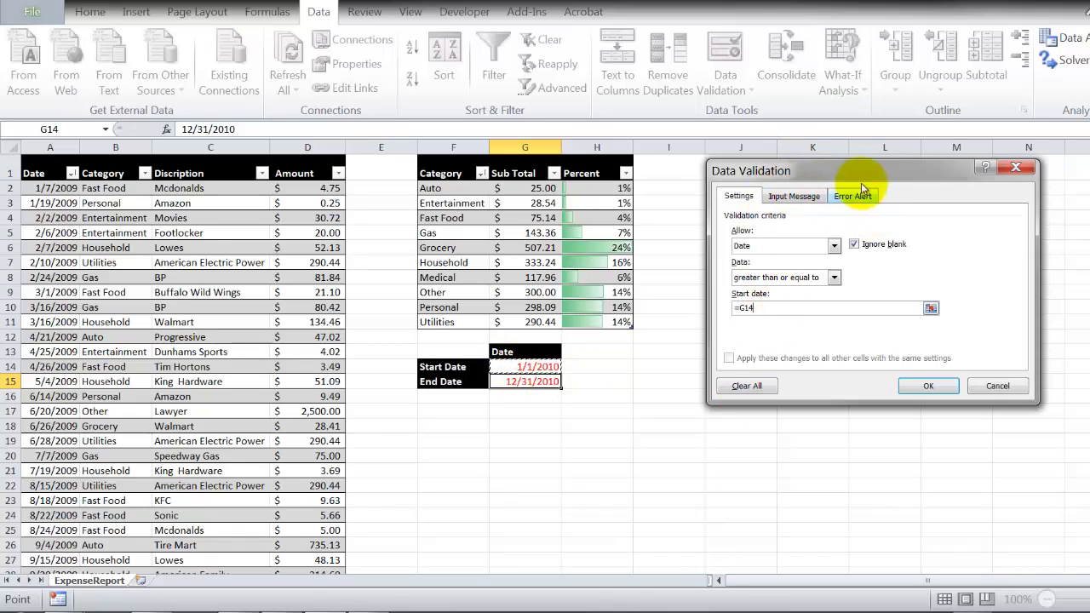
- Add an input message titled "Entry" reading "Enter a date that is greater than or equal to the Start Date (above)"
{"action": "left_click", "coordinate": [790, 196]}
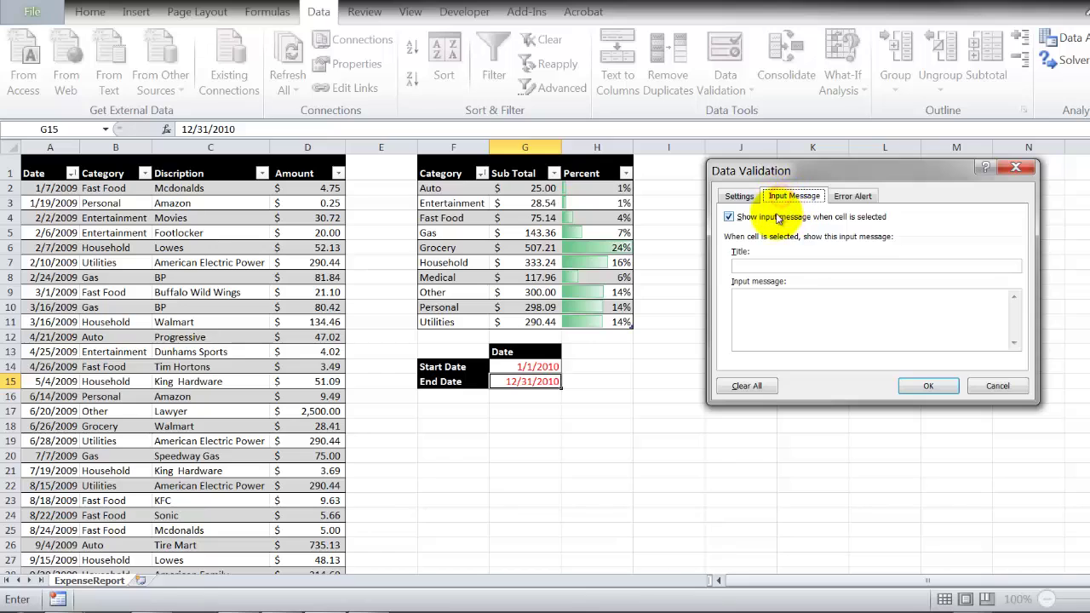
{"action": "left_click", "coordinate": [793, 267]}
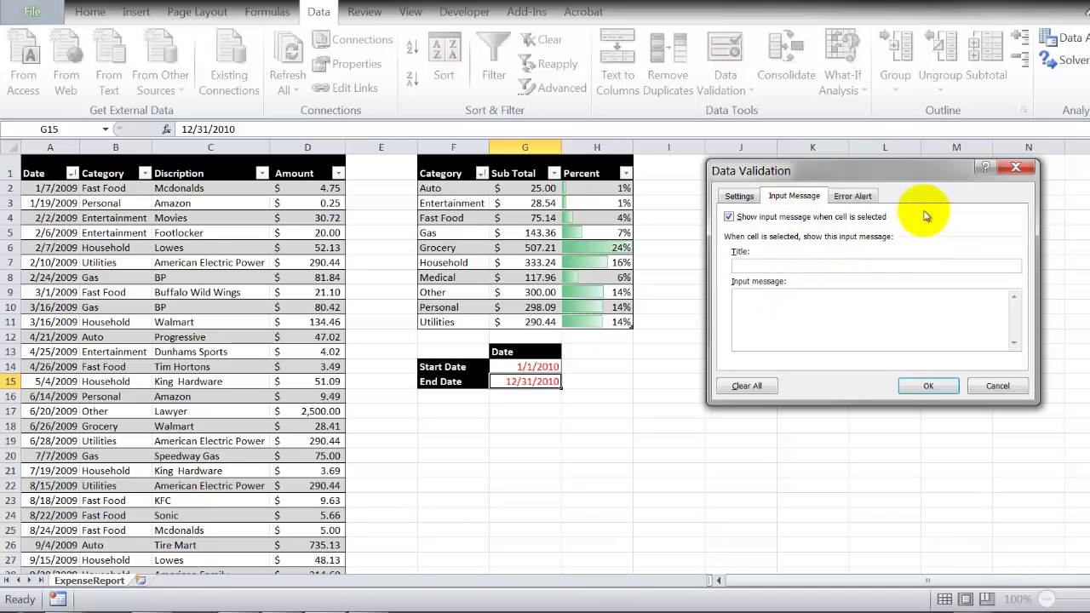
{"action": "type", "text": "Entry"}
{"action": "left_click", "coordinate": [913, 308]}
{"action": "type", "text": "En"}
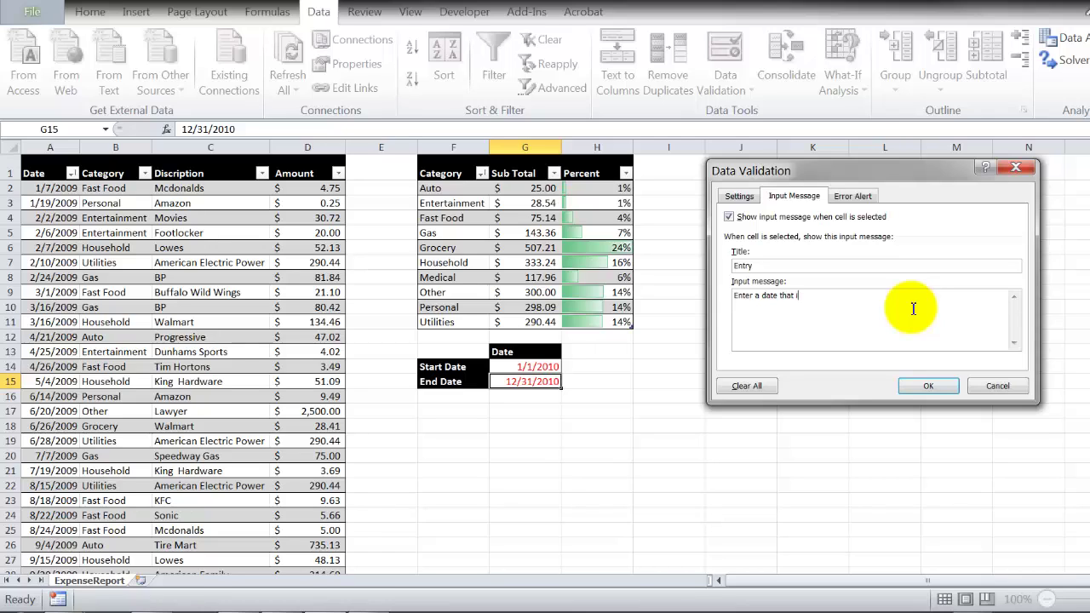
{"action": "type", "text": "ter a date that is greater than or equal to the Start Date (above"}
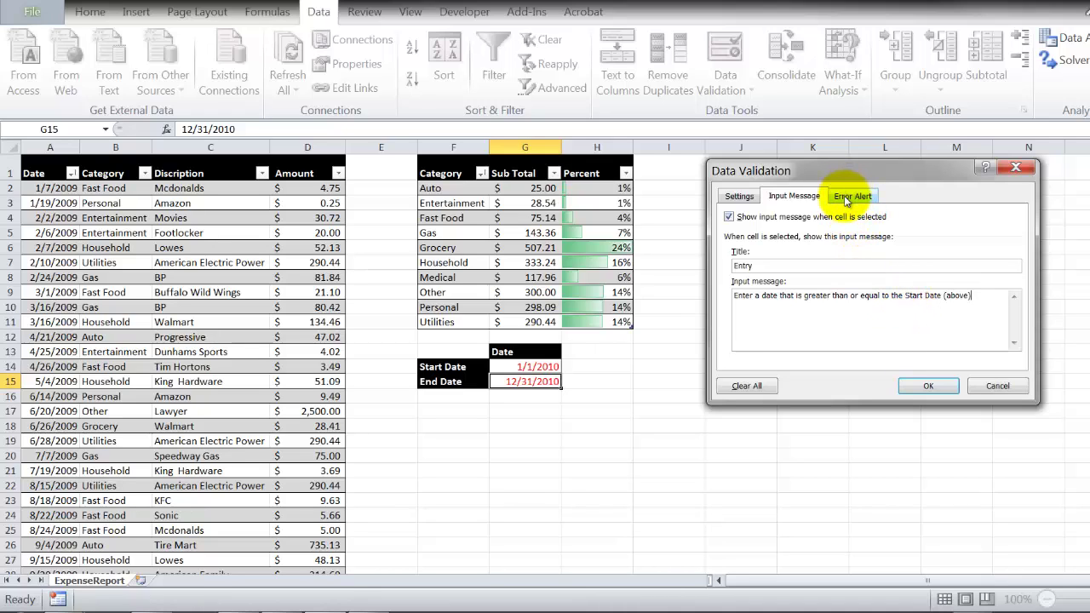
- Add an error alert titled "Error" reading "The date you have entered is not greater or equal to the start, please try again." and apply the validation
{"action": "left_click", "coordinate": [845, 197]}
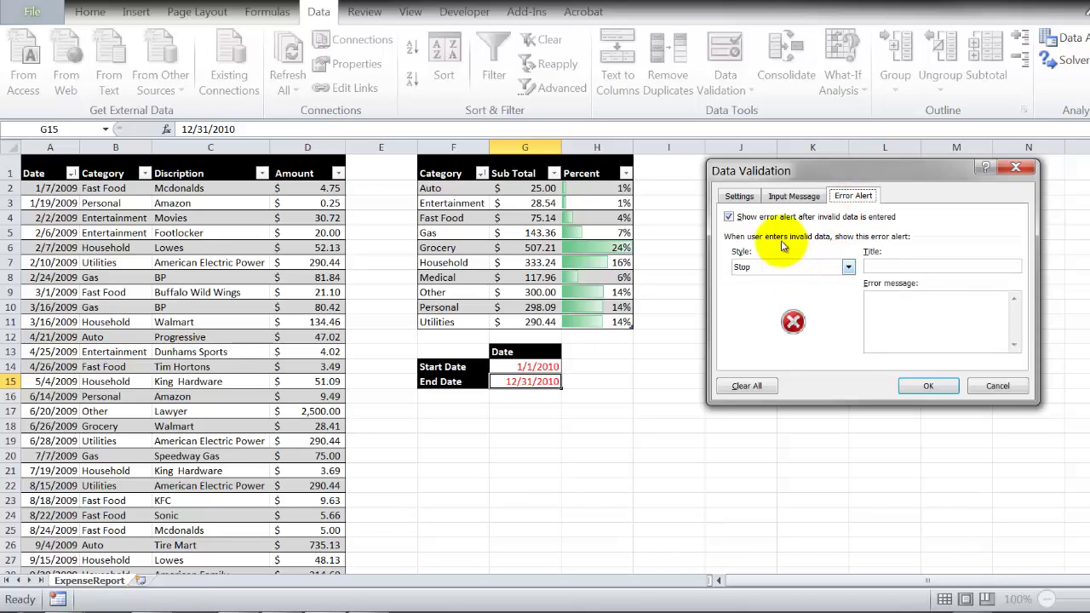
{"action": "left_click", "coordinate": [870, 266]}
{"action": "type", "text": "Error"}
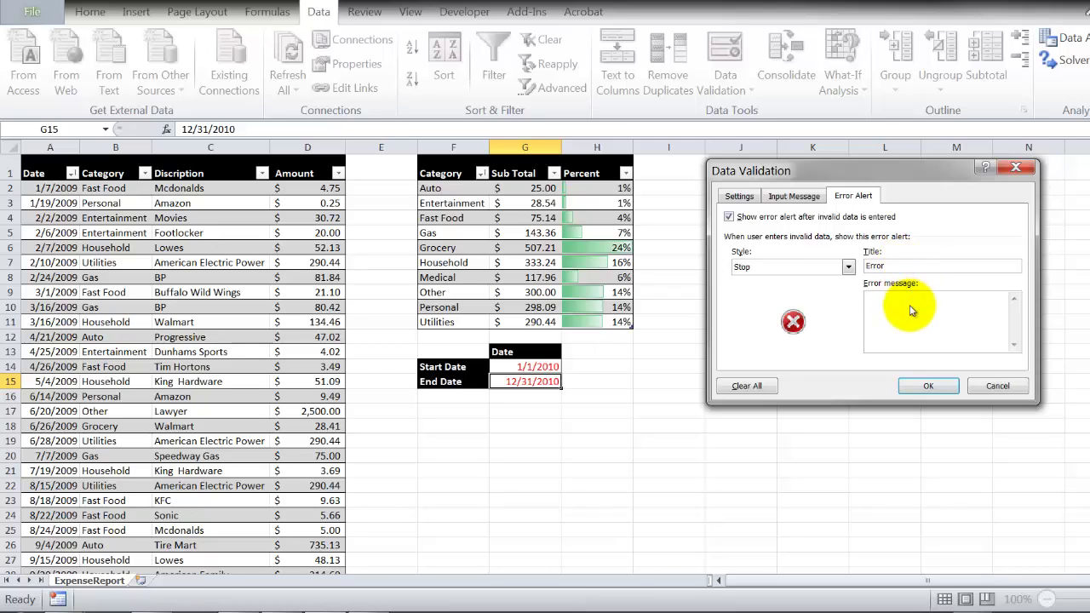
{"action": "left_click", "coordinate": [911, 307]}
{"action": "type", "text": "The date you have entered is not"}
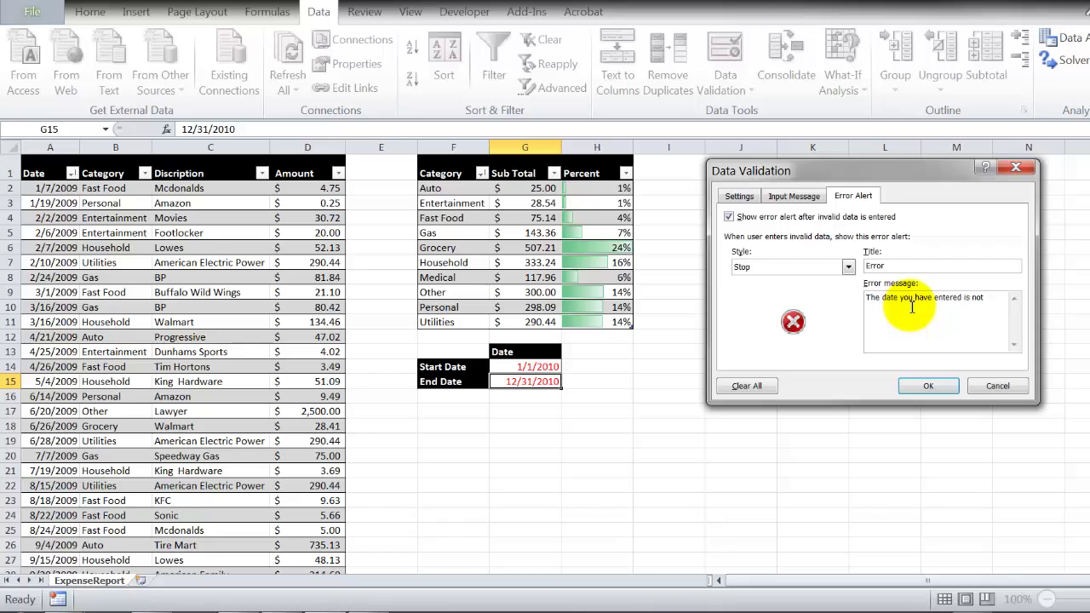
{"action": "type", "text": "er or equal to the start, please try again."}
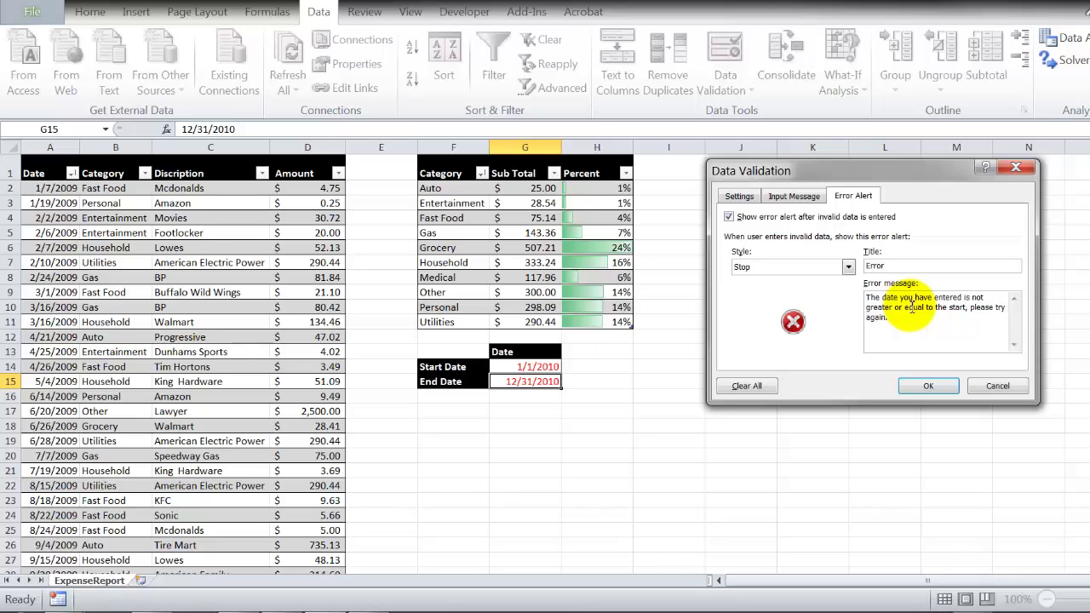
{"action": "left_click", "coordinate": [928, 386]}
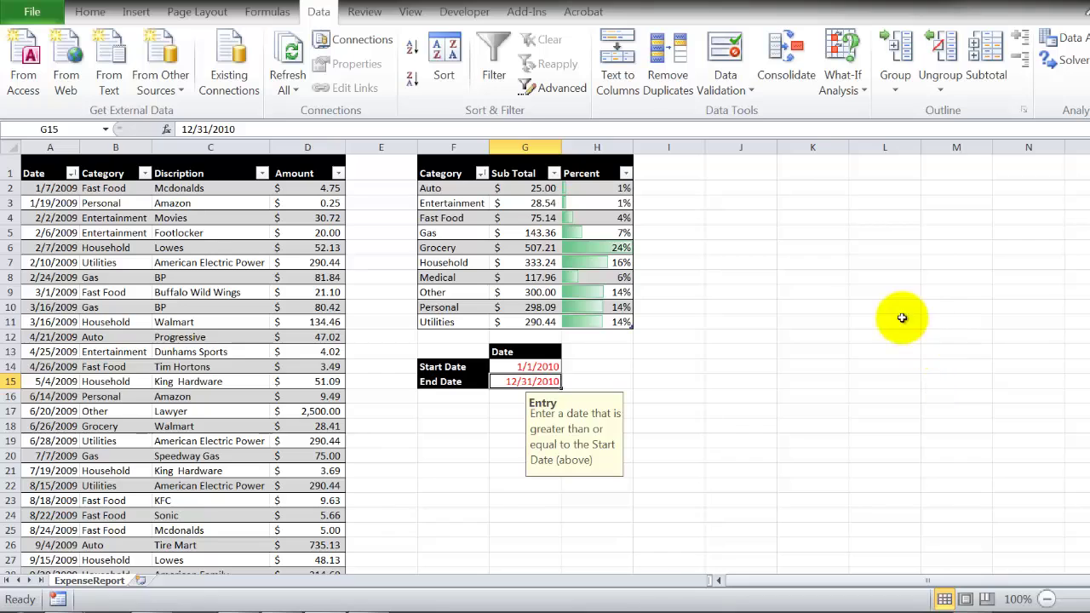
- Test the validation on G15 by trying 12/31/2001 as the end date, and cancel the entry
{"action": "left_click", "coordinate": [771, 353]}
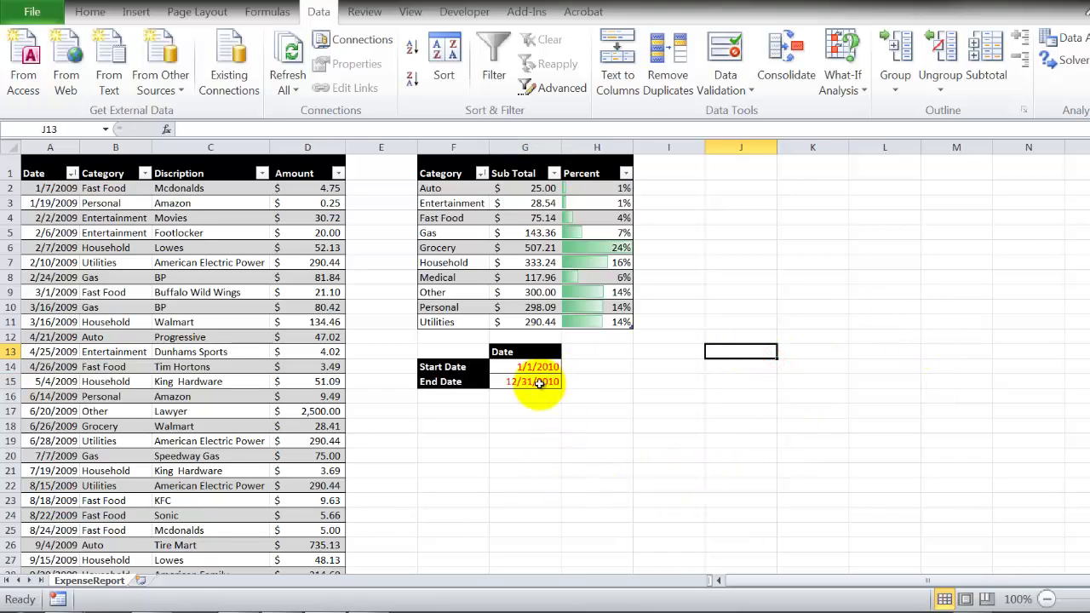
{"action": "left_click", "coordinate": [539, 384]}
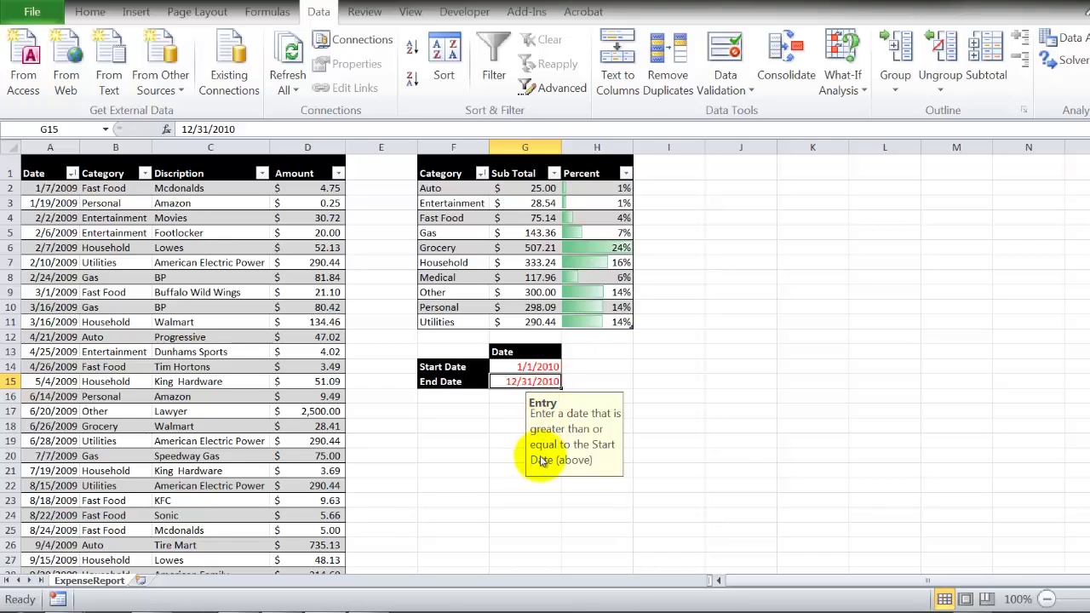
{"action": "left_click", "coordinate": [501, 397]}
{"action": "left_click", "coordinate": [526, 381]}
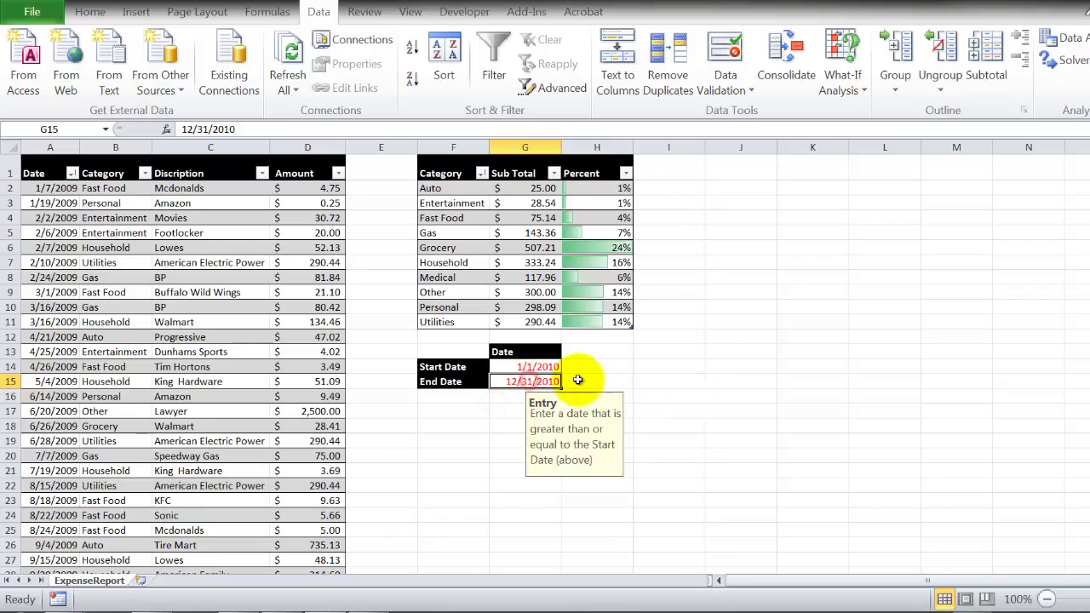
{"action": "double_click", "coordinate": [536, 380]}
{"action": "double_click", "coordinate": [548, 381]}
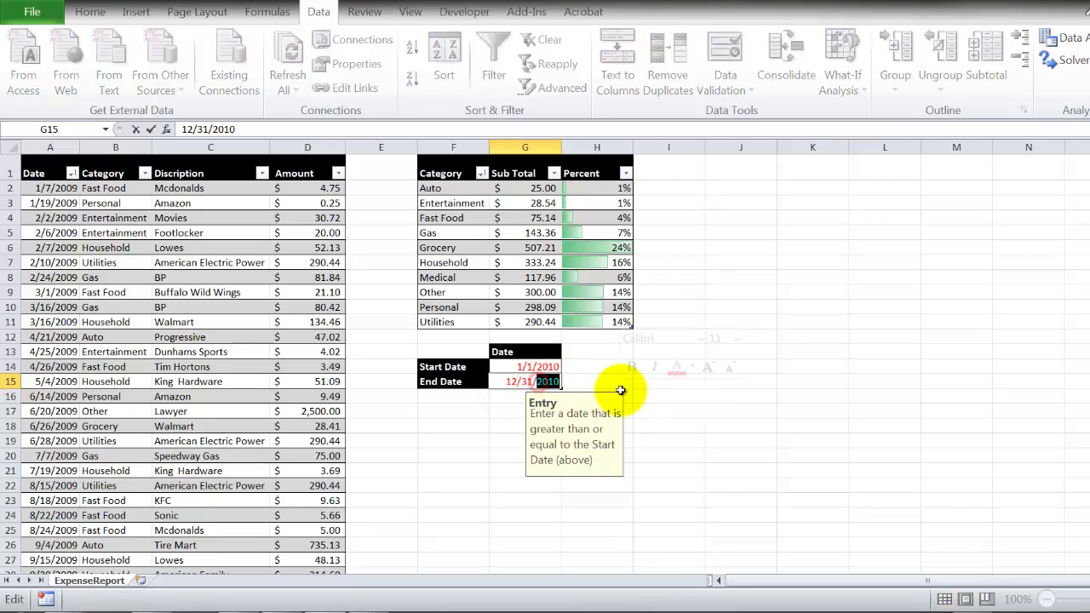
{"action": "type", "text": "200"}
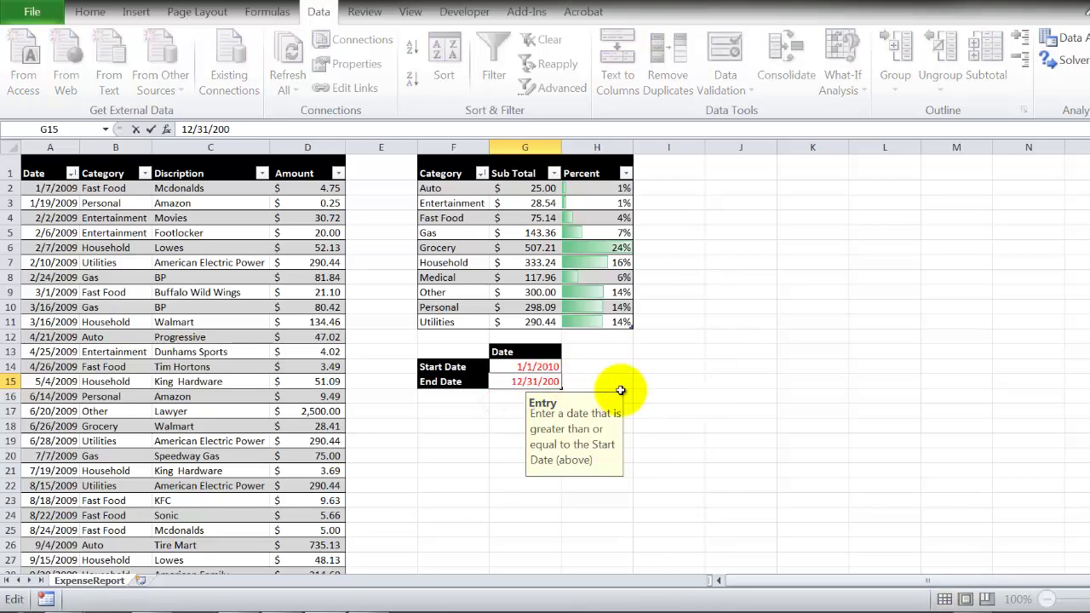
{"action": "type", "text": "1"}
{"action": "key", "text": "Return"}
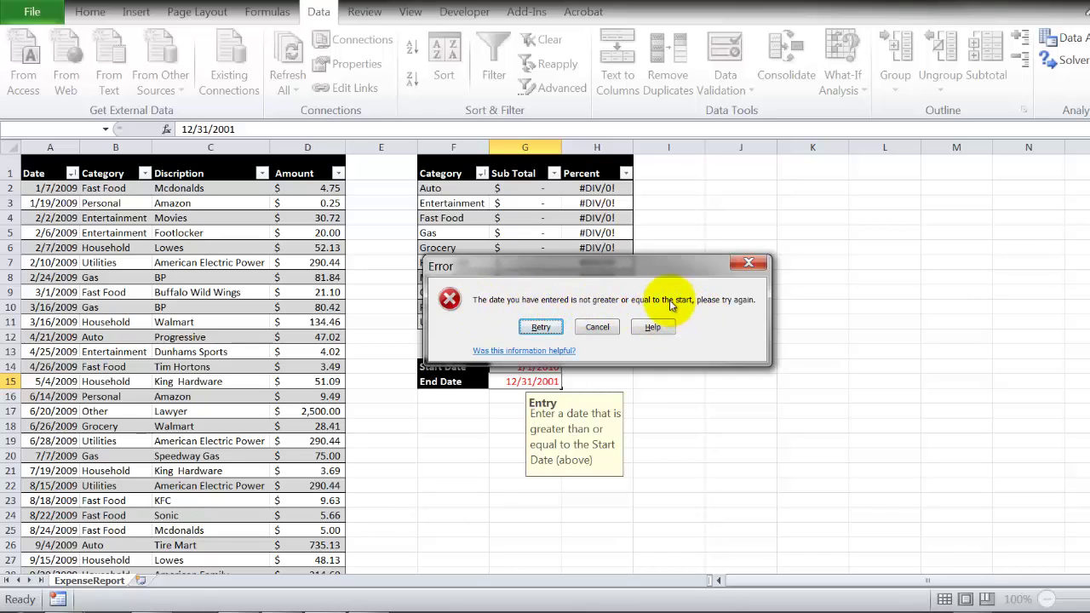
{"action": "left_click", "coordinate": [588, 326]}
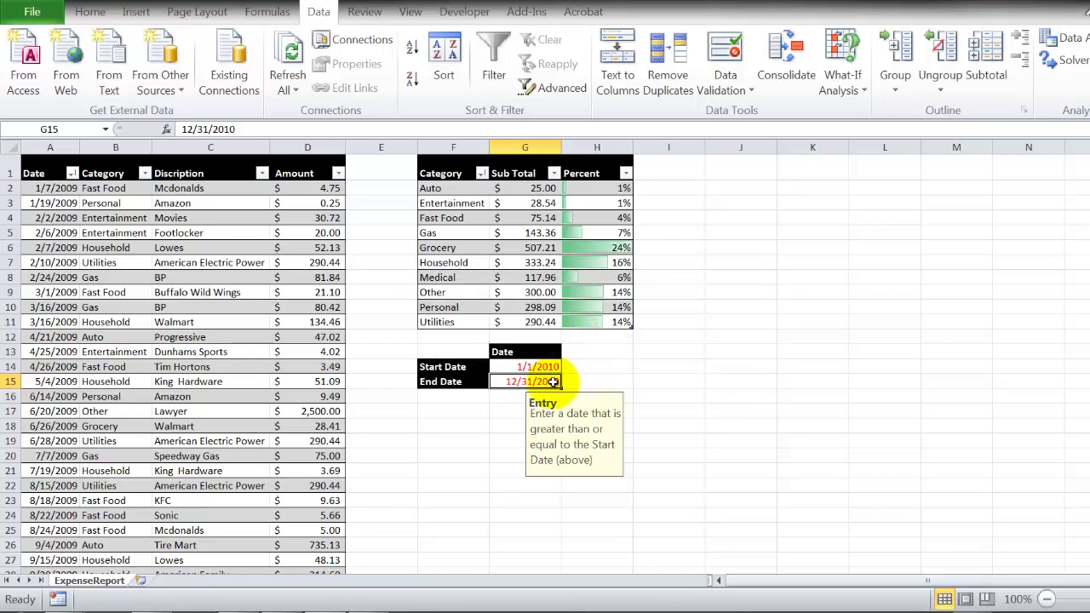
- Re-enter the end date in G15 as 12/31/2010
{"action": "key", "text": "F2"}
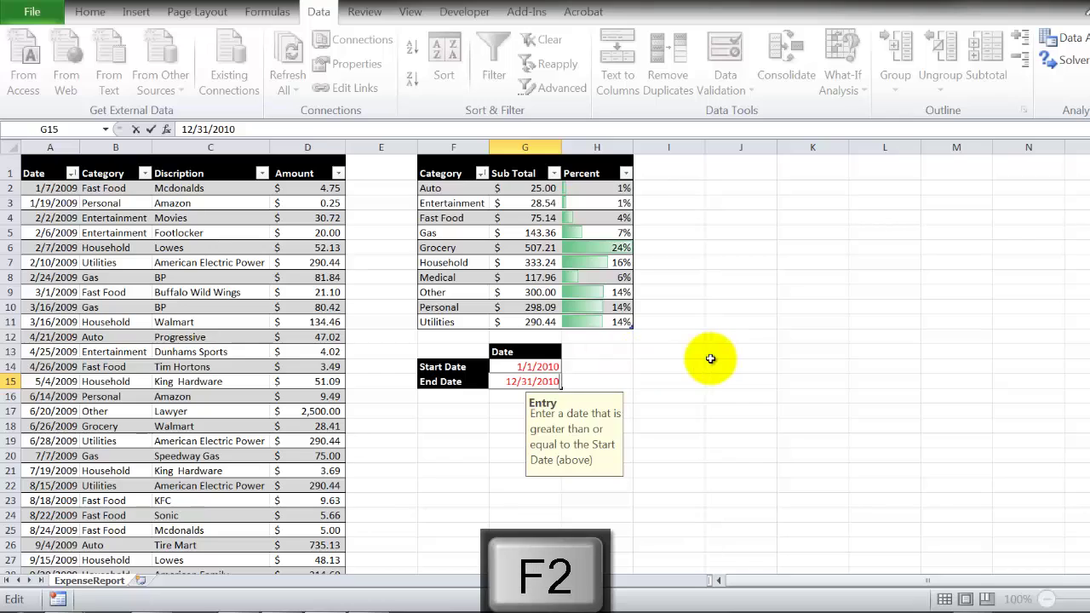
{"action": "key", "text": "BackSpace"}
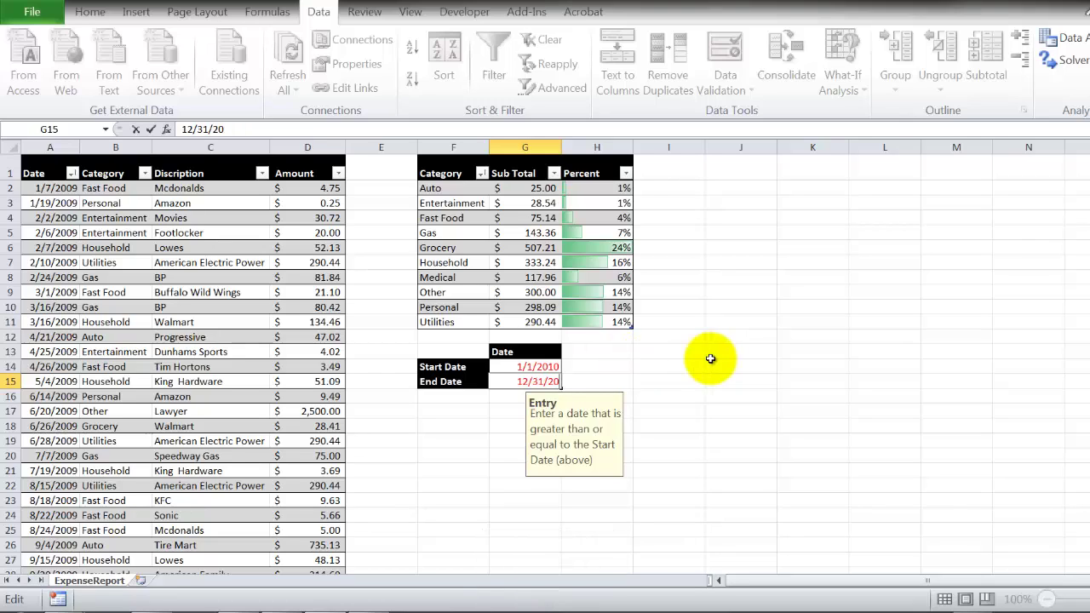
{"action": "type", "text": "0"}
{"action": "key", "text": "Return"}
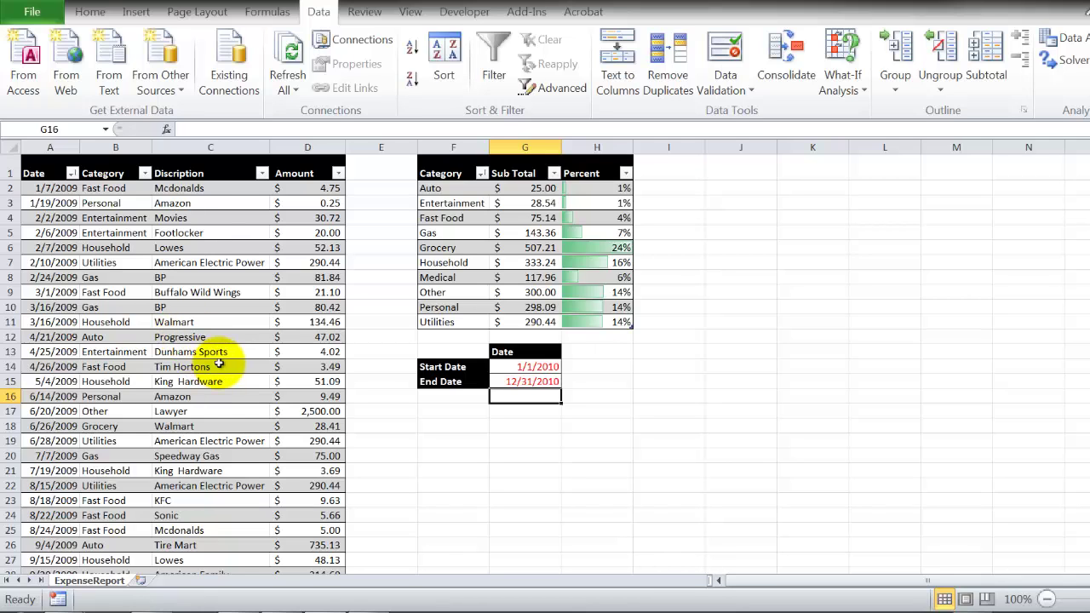
- Start a new expense row below the last table entry, in A186, with the date 12/23/2013
{"action": "scroll", "coordinate": [188, 358], "scroll_direction": "down", "scroll_amount": 20}
{"action": "scroll", "coordinate": [119, 414], "scroll_direction": "down", "scroll_amount": 20}
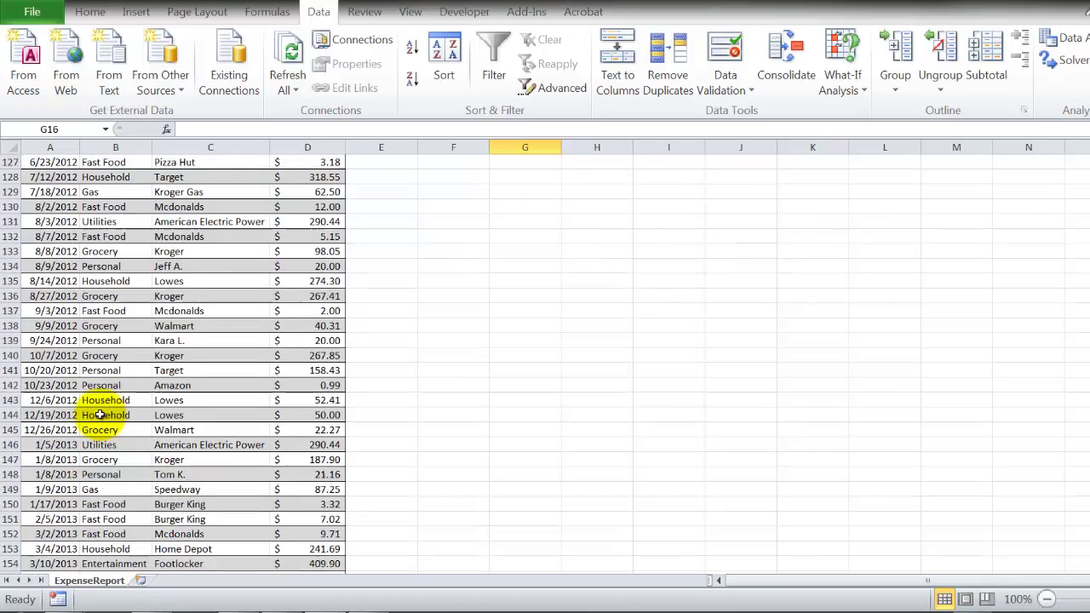
{"action": "scroll", "coordinate": [51, 314], "scroll_direction": "up", "scroll_amount": 2}
{"action": "left_click", "coordinate": [51, 313]}
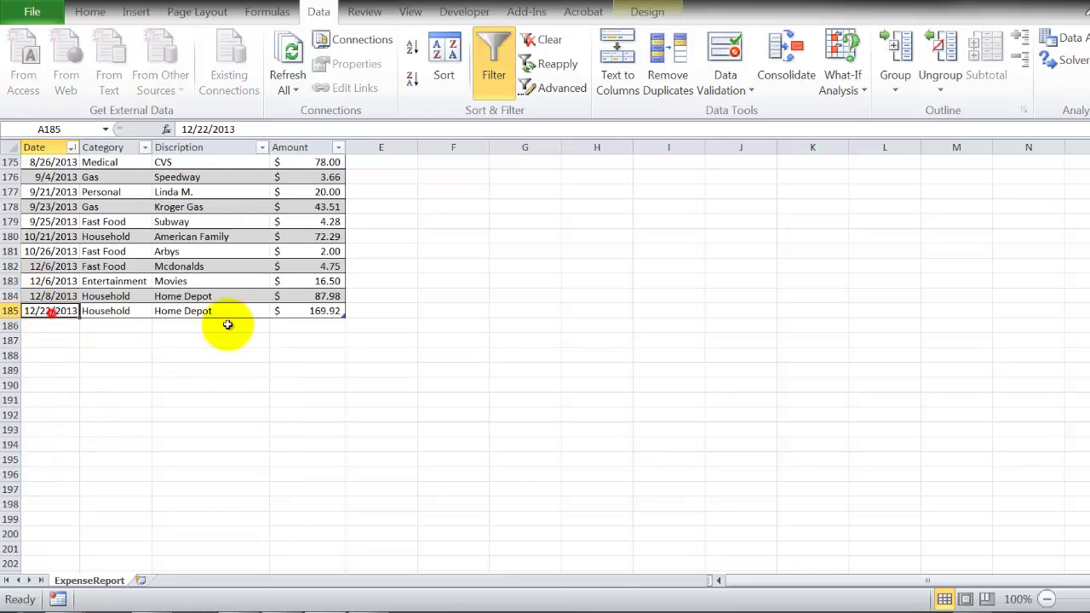
{"action": "key", "text": "Return"}
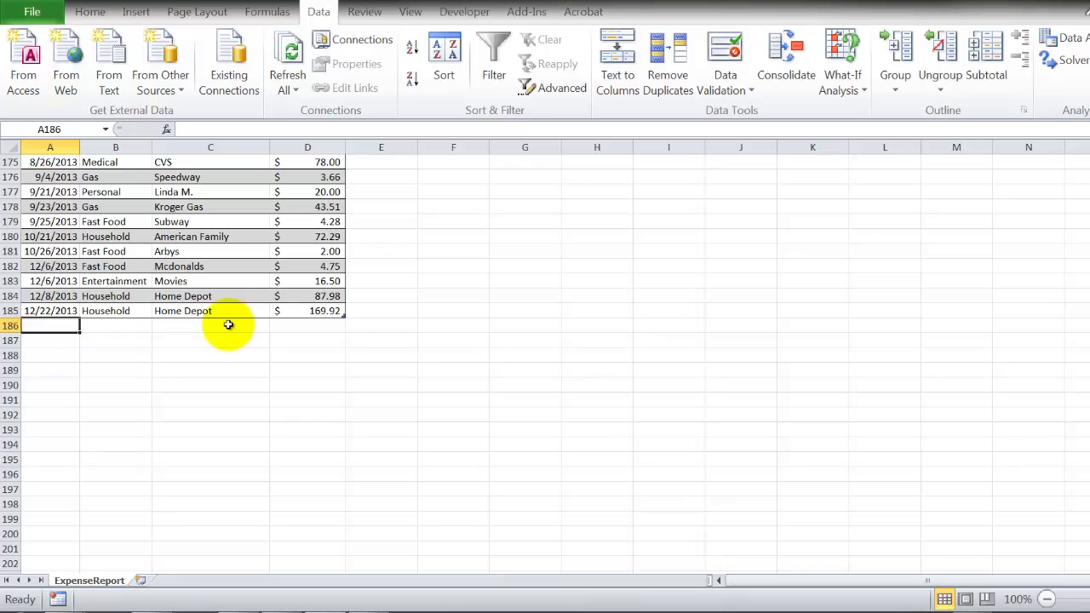
{"action": "type", "text": "12"}
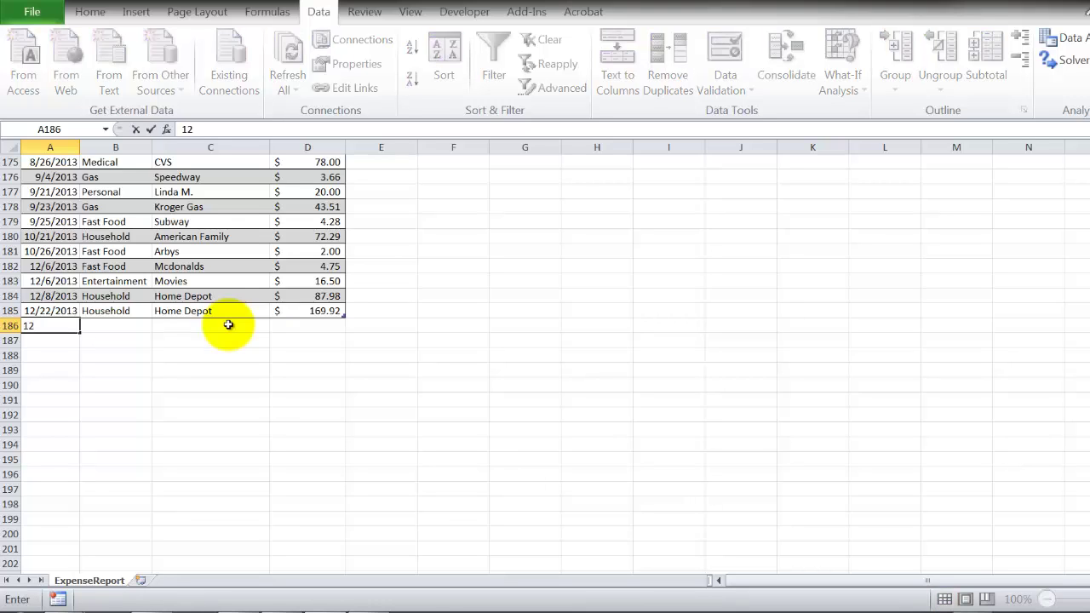
{"action": "type", "text": "/23/2013"}
{"action": "key", "text": "Tab"}
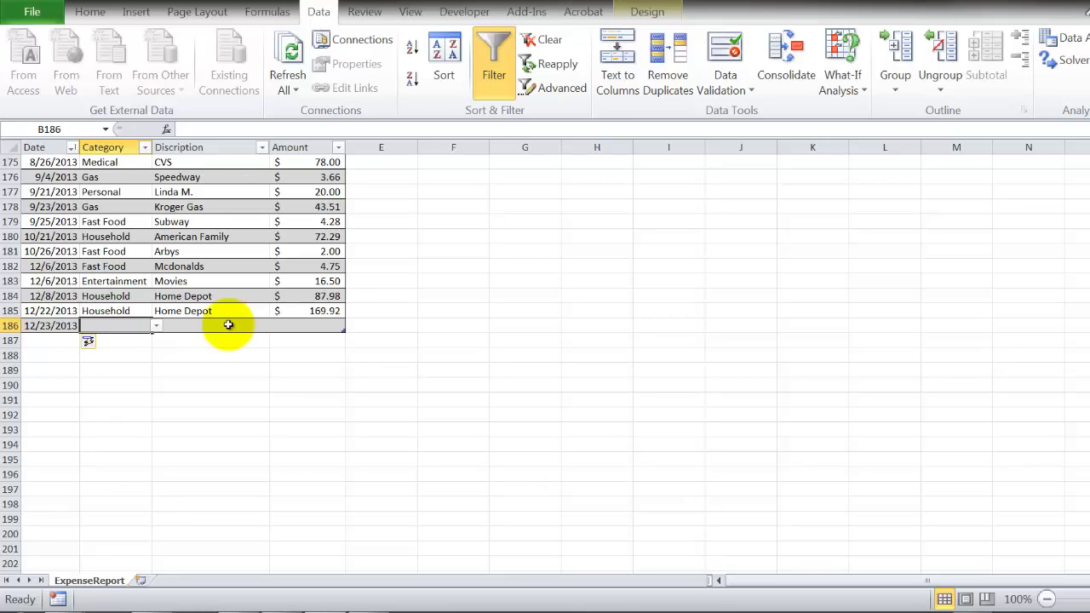
- Try to enter School as the category of the new row in B186, and cancel the entry
{"action": "type", "text": "Sch"}
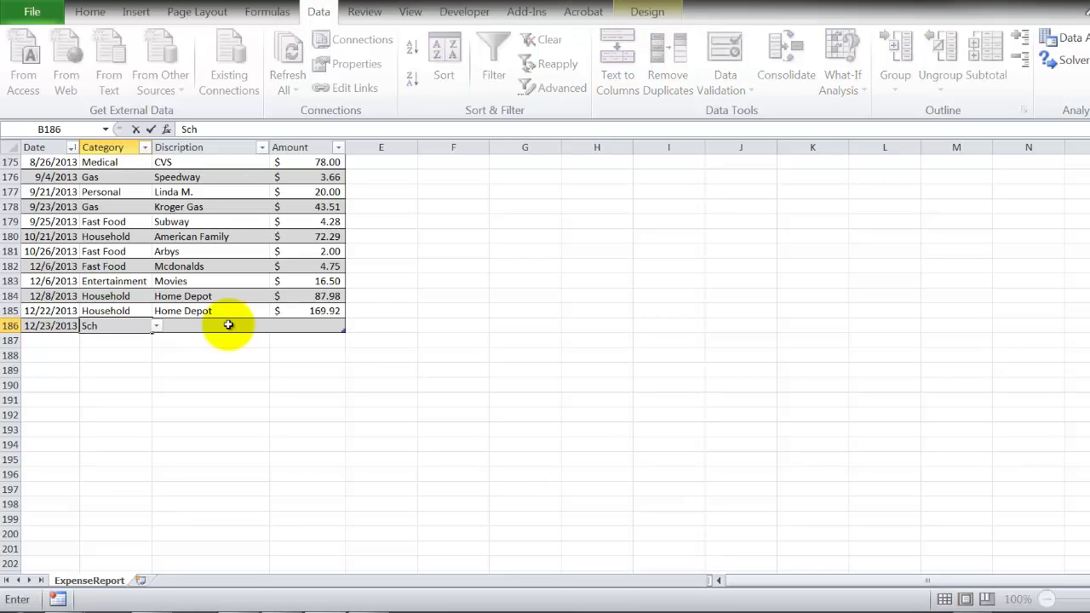
{"action": "type", "text": "eoo"}
{"action": "key", "text": "BackSpace"}
{"action": "key", "text": "BackSpace"}
{"action": "key", "text": "BackSpace"}
{"action": "type", "text": "ool"}
{"action": "key", "text": "Return"}
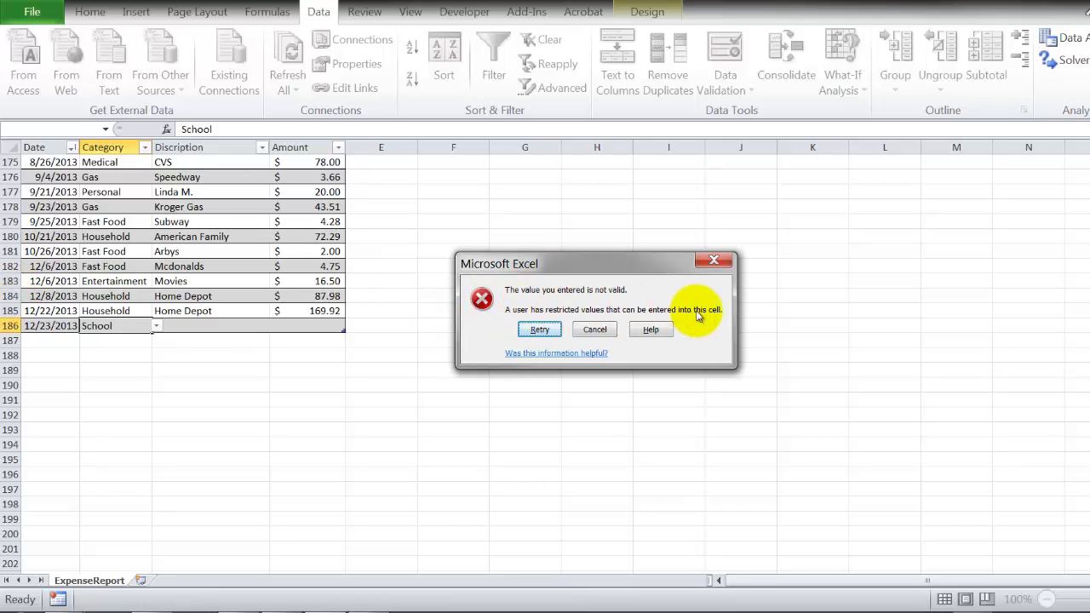
{"action": "left_click", "coordinate": [596, 330]}
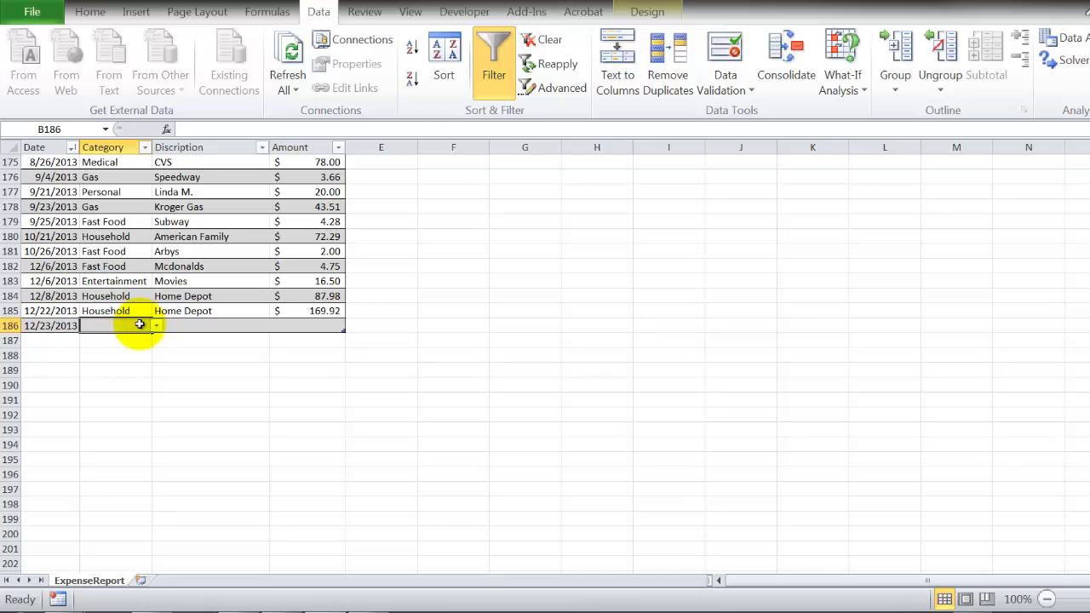
- Complete expense row 186 with the category Other, the description Book and an amount of 1000000
{"action": "type", "text": "Other"}
{"action": "key", "text": "Tab"}
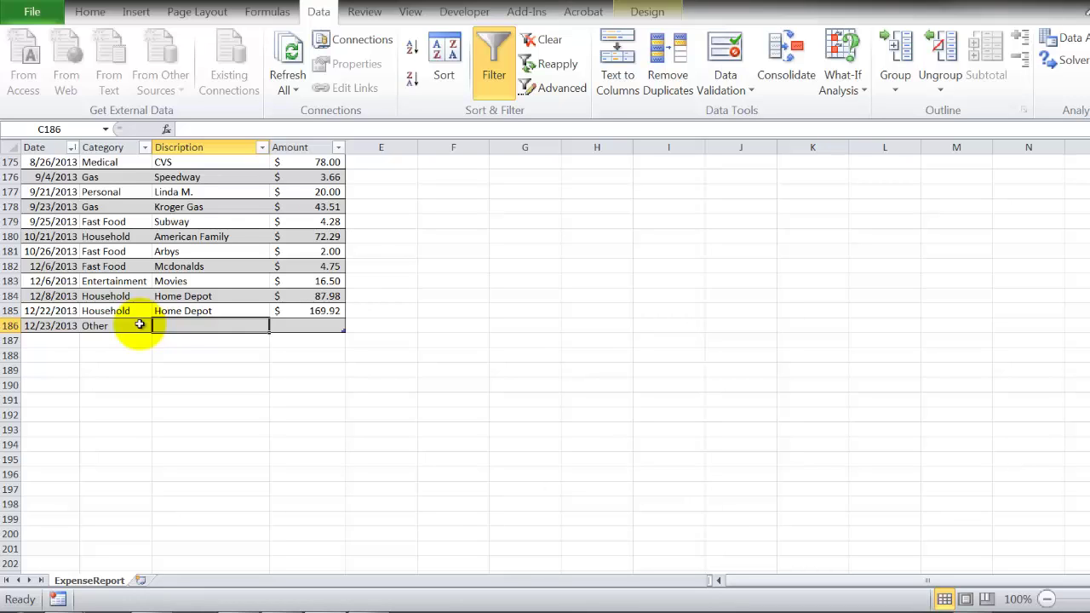
{"action": "type", "text": "Book"}
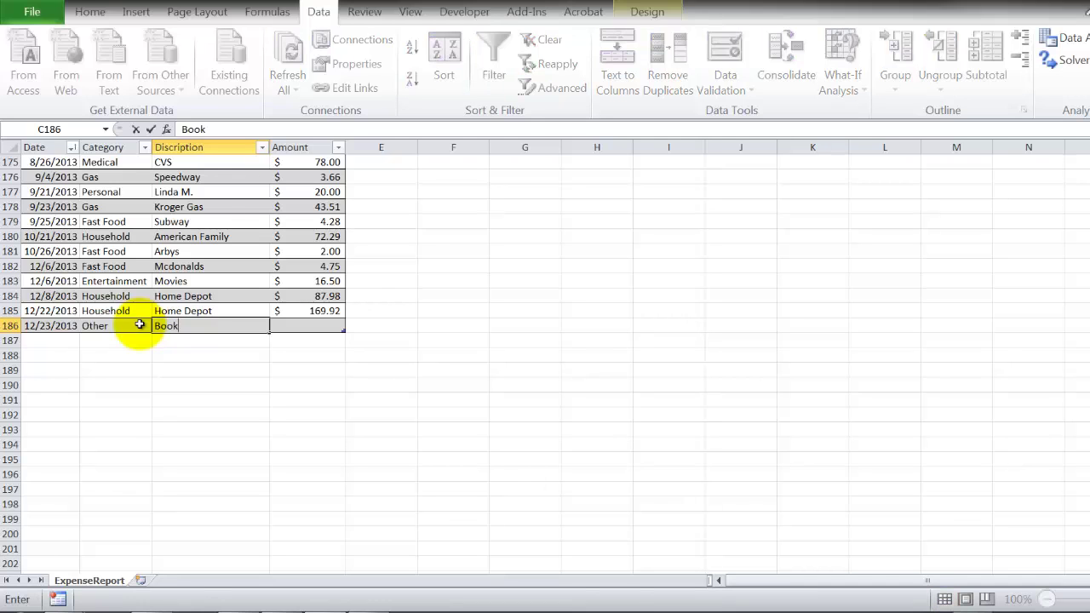
{"action": "key", "text": "Tab"}
{"action": "type", "text": "10"}
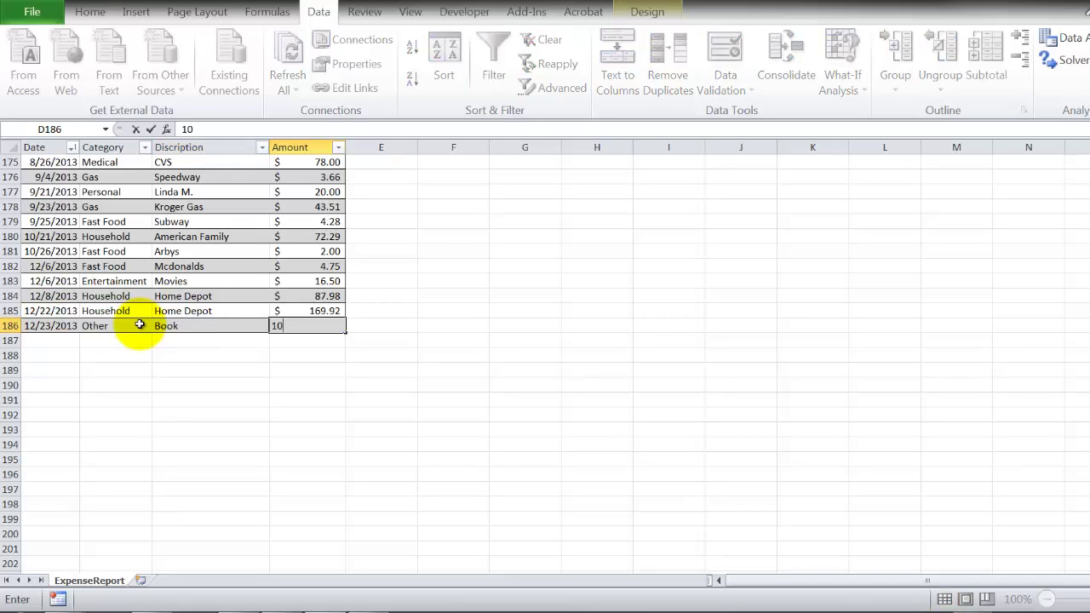
{"action": "type", "text": "00000"}
{"action": "key", "text": "Return"}
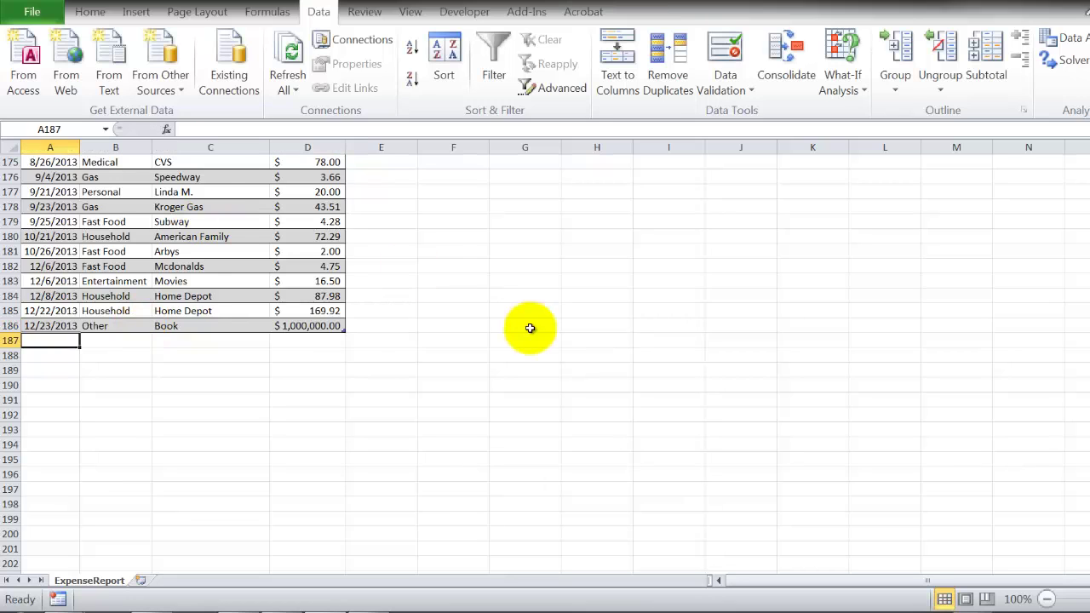
- Set the end date in G15 to 1/1/2014 and autofit the width of the Sub Total column
{"action": "scroll", "coordinate": [591, 292], "scroll_direction": "up", "scroll_amount": 20}
{"action": "scroll", "coordinate": [610, 315], "scroll_direction": "up", "scroll_amount": 20}
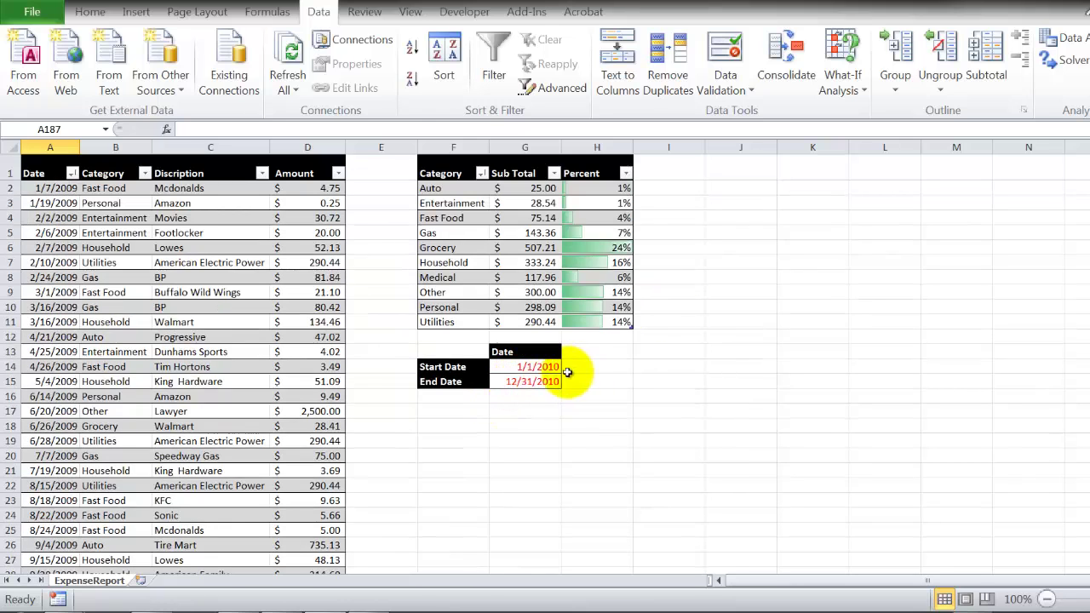
{"action": "left_click", "coordinate": [524, 380]}
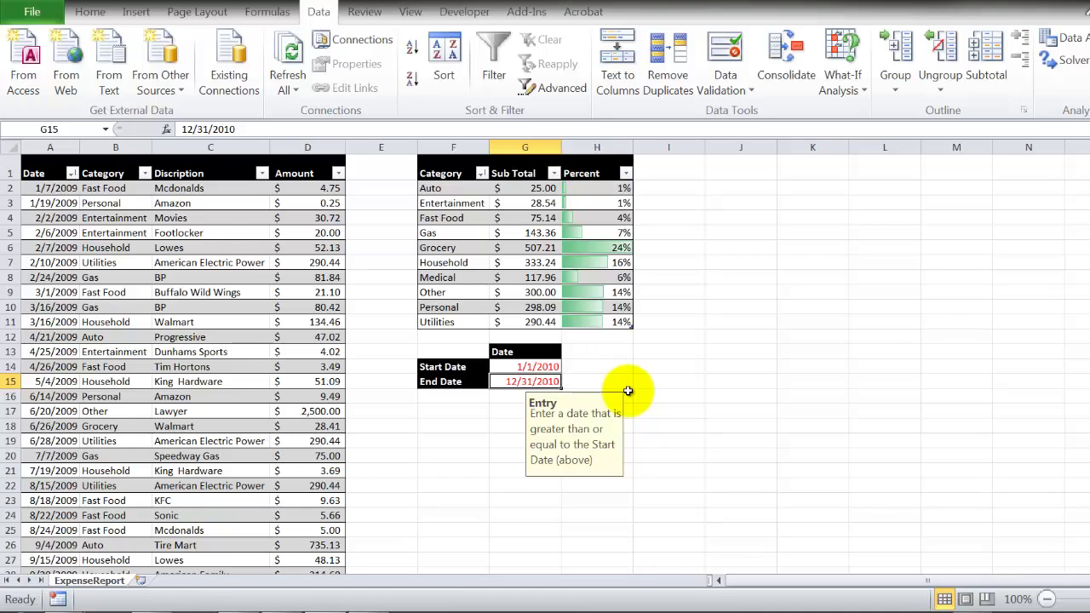
{"action": "type", "text": "1/1"}
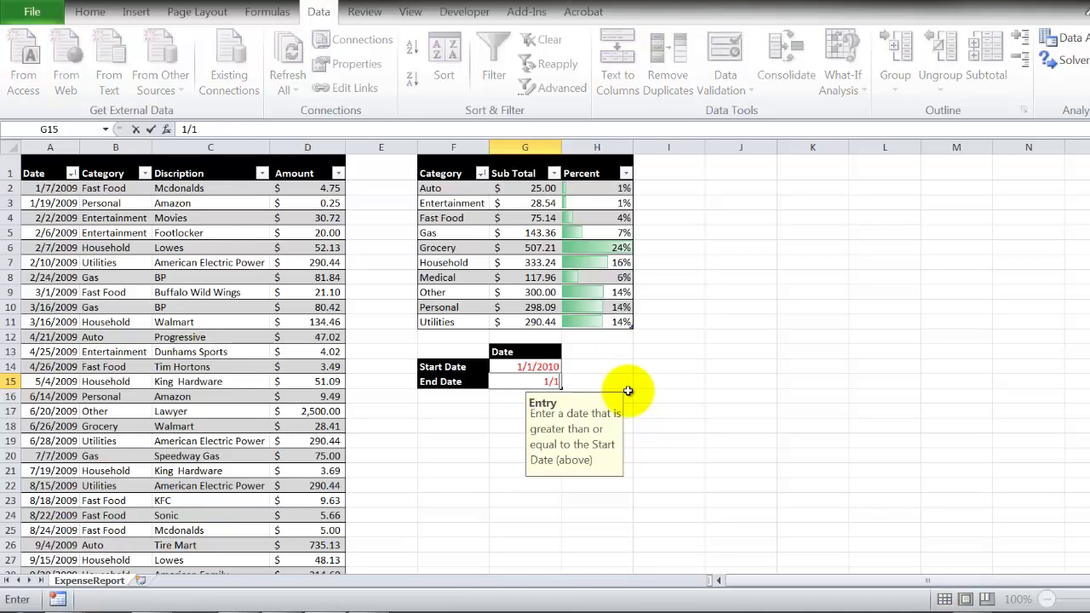
{"action": "type", "text": "/2014"}
{"action": "key", "text": "Return"}
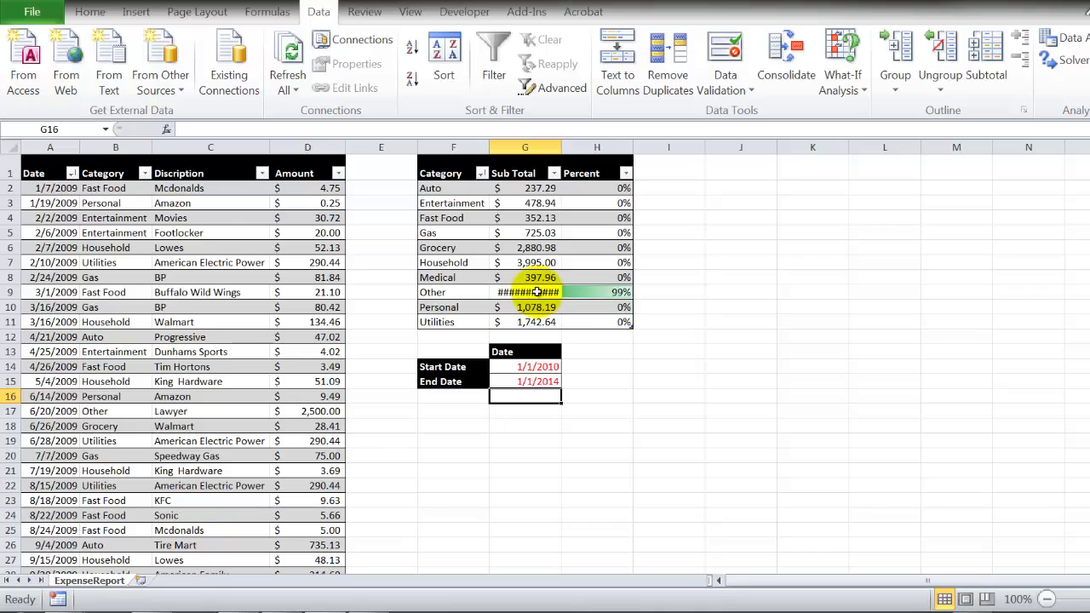
{"action": "double_click", "coordinate": [561, 151]}
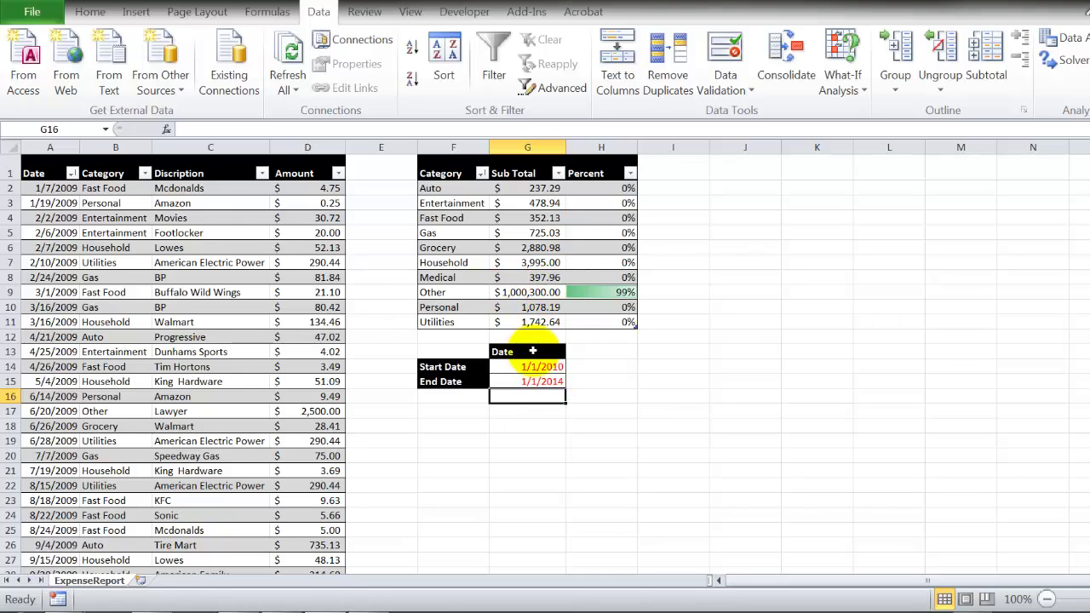
- Move the start and end date block from F13:G15 to J1:K3, beside the category summary table
{"action": "left_click", "coordinate": [454, 355]}
{"action": "left_click_drag", "start_coordinate": [453, 355], "coordinate": [540, 382]}
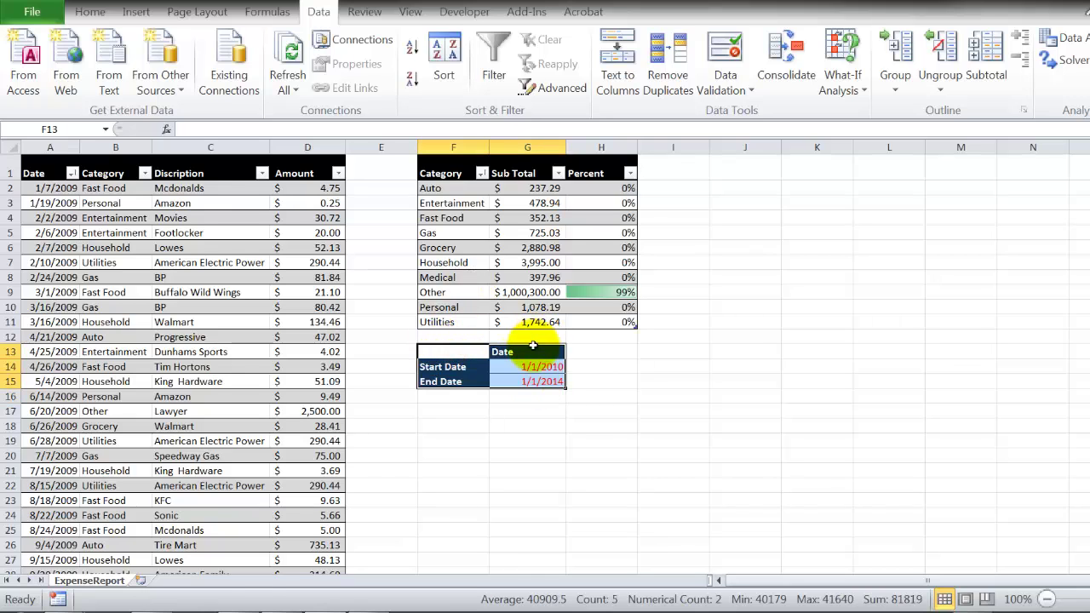
{"action": "left_click_drag", "start_coordinate": [531, 343], "coordinate": [819, 166]}
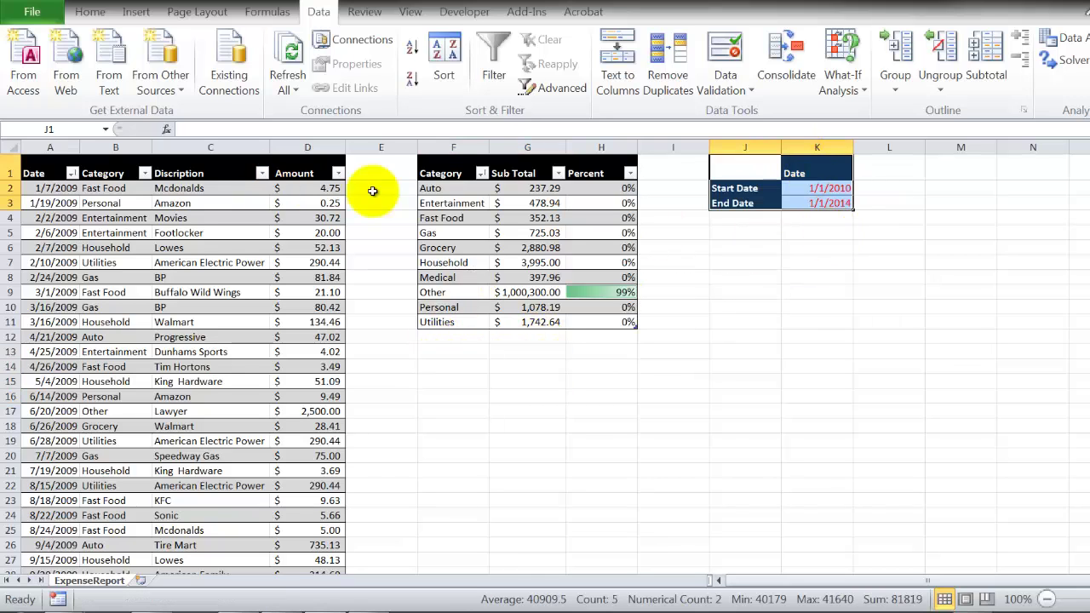
- Add School as a new category in F12, directly below Utilities in the summary table
{"action": "left_click", "coordinate": [432, 322]}
{"action": "left_click_drag", "start_coordinate": [432, 322], "coordinate": [601, 324]}
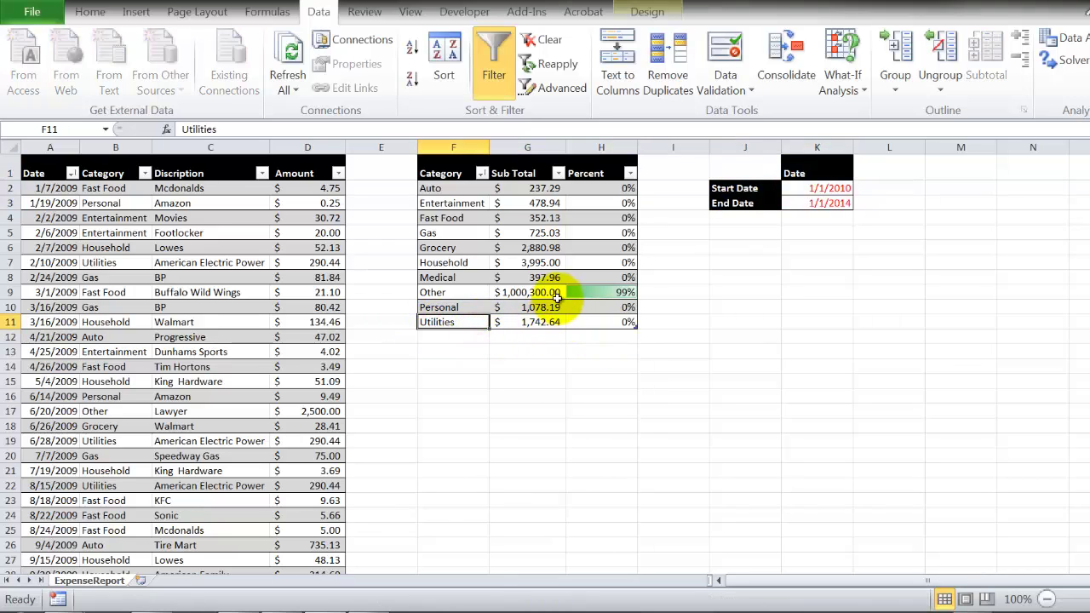
{"action": "key", "text": "Down"}
{"action": "type", "text": "School"}
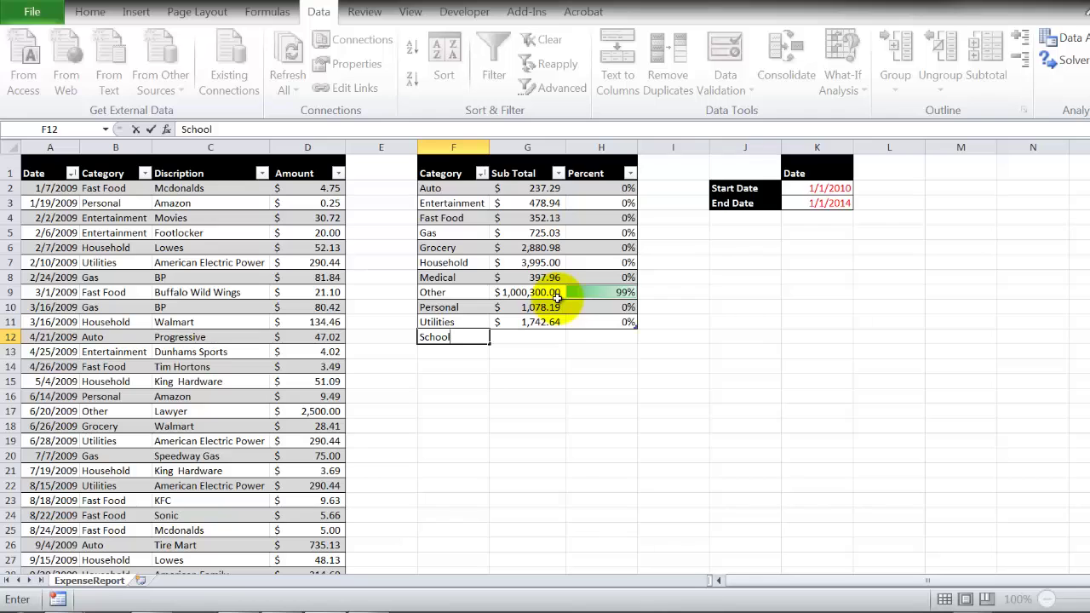
{"action": "key", "text": "Return"}
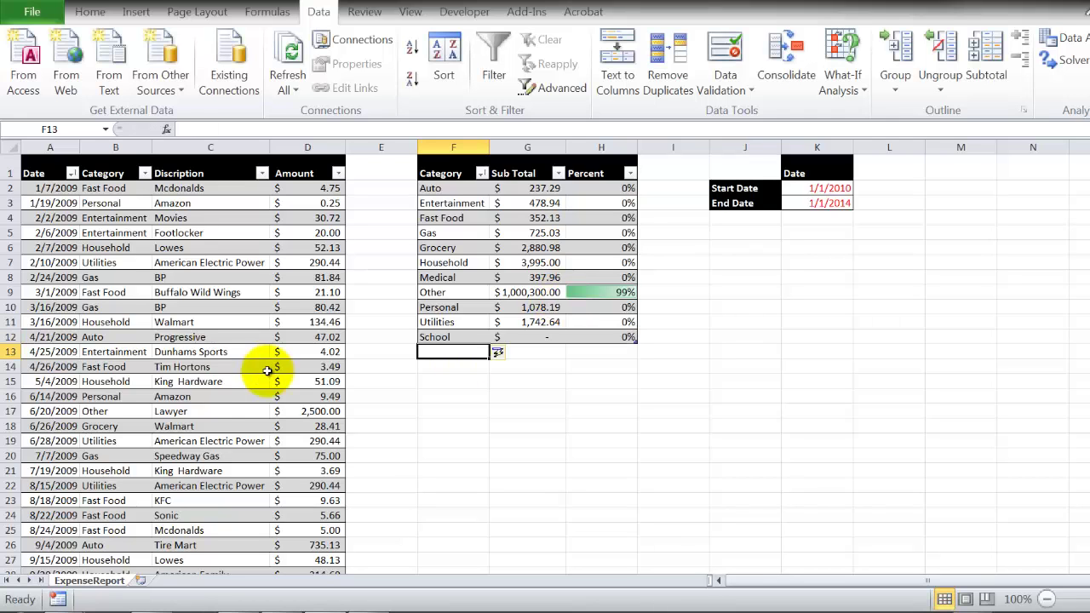
- Start a new expense row in A187 with the date 12/24/2013 and choose School as its category
{"action": "scroll", "coordinate": [260, 369], "scroll_direction": "down", "scroll_amount": 20}
{"action": "scroll", "coordinate": [180, 430], "scroll_direction": "down", "scroll_amount": 20}
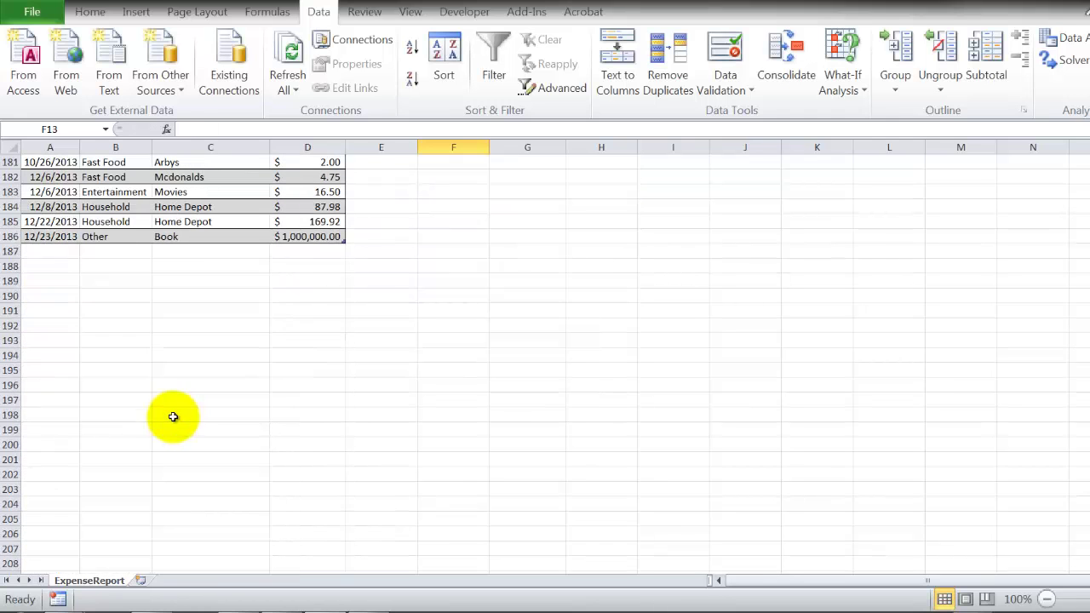
{"action": "left_click", "coordinate": [53, 237]}
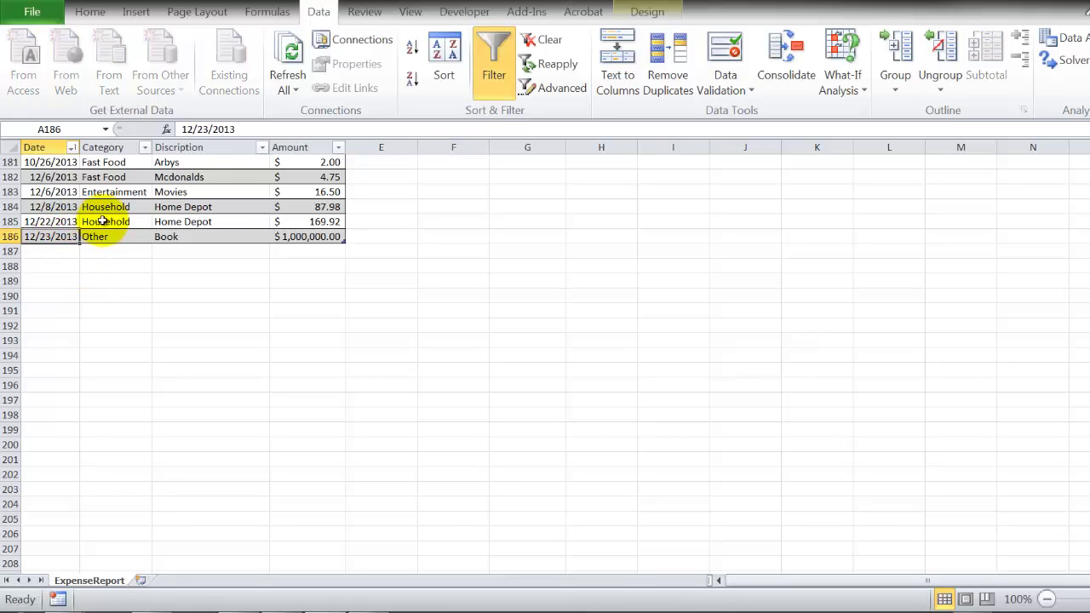
{"action": "key", "text": "Down"}
{"action": "type", "text": "1"}
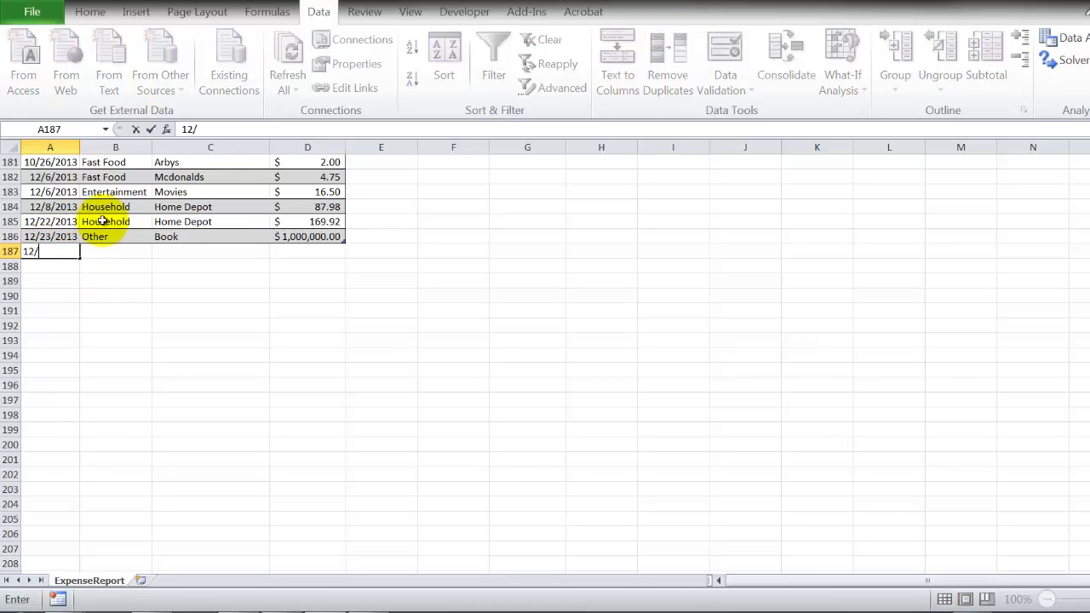
{"action": "type", "text": "2/24/2013"}
{"action": "key", "text": "Tab"}
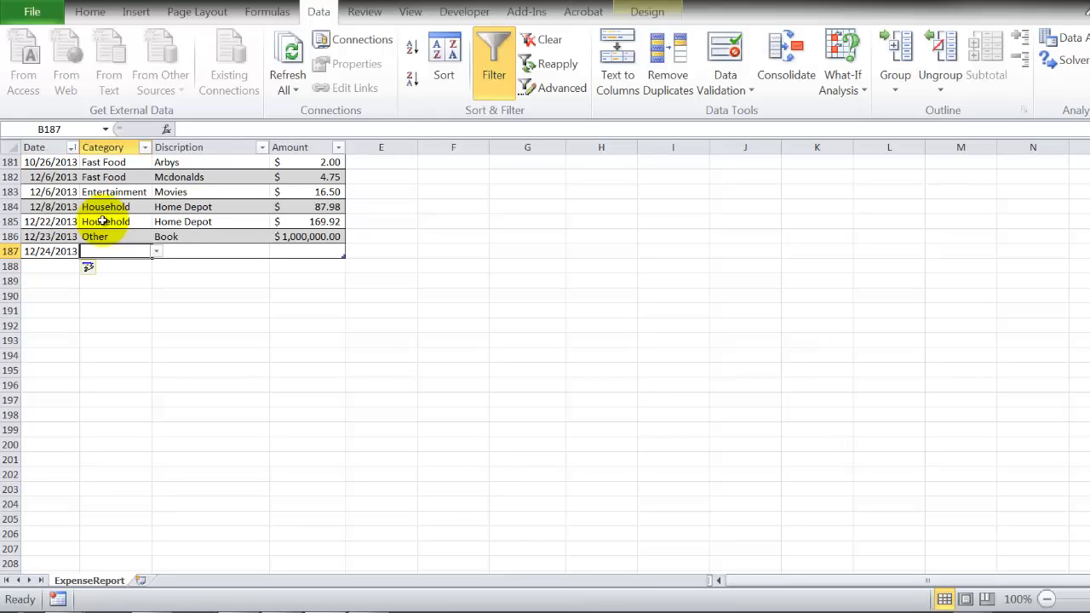
{"action": "left_click", "coordinate": [156, 251]}
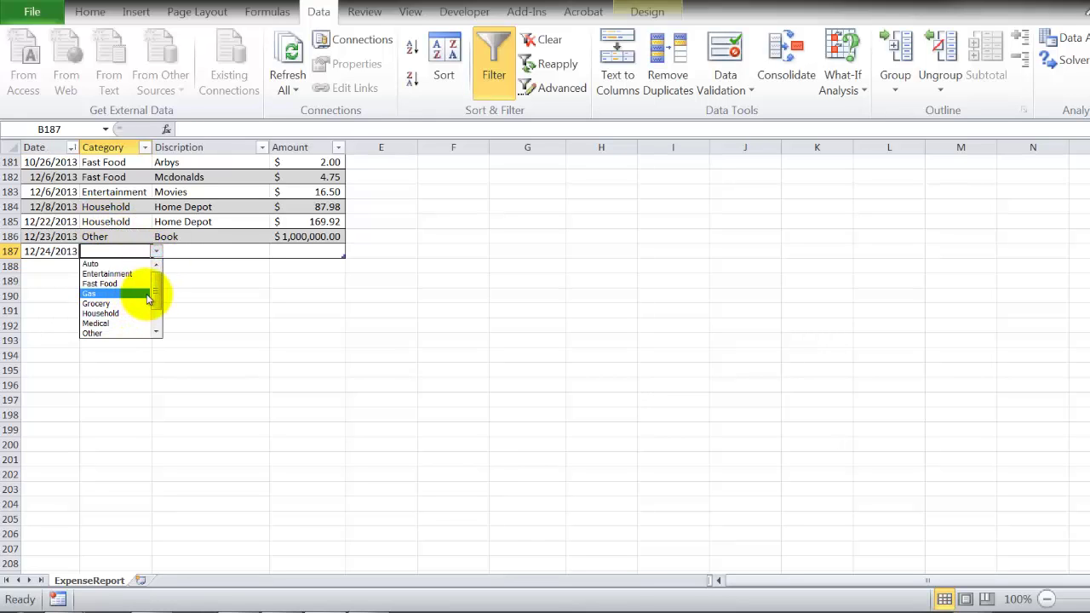
{"action": "left_click_drag", "start_coordinate": [154, 295], "coordinate": [155, 323]}
{"action": "left_click", "coordinate": [118, 335]}
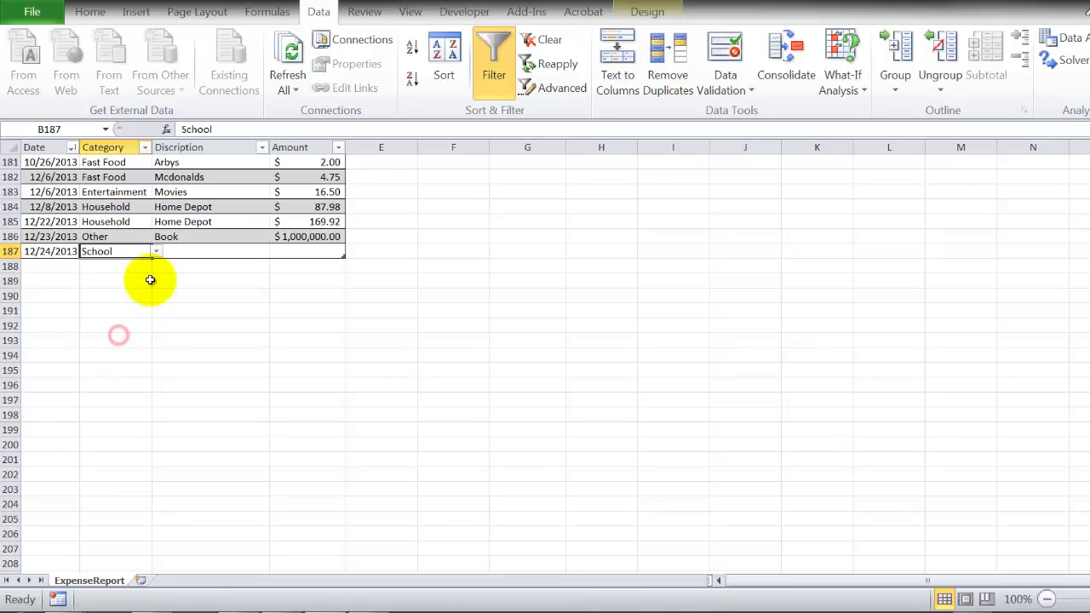
- Complete expense row 187 with the description Computer and an amount of 10,000,000
{"action": "left_click", "coordinate": [190, 248]}
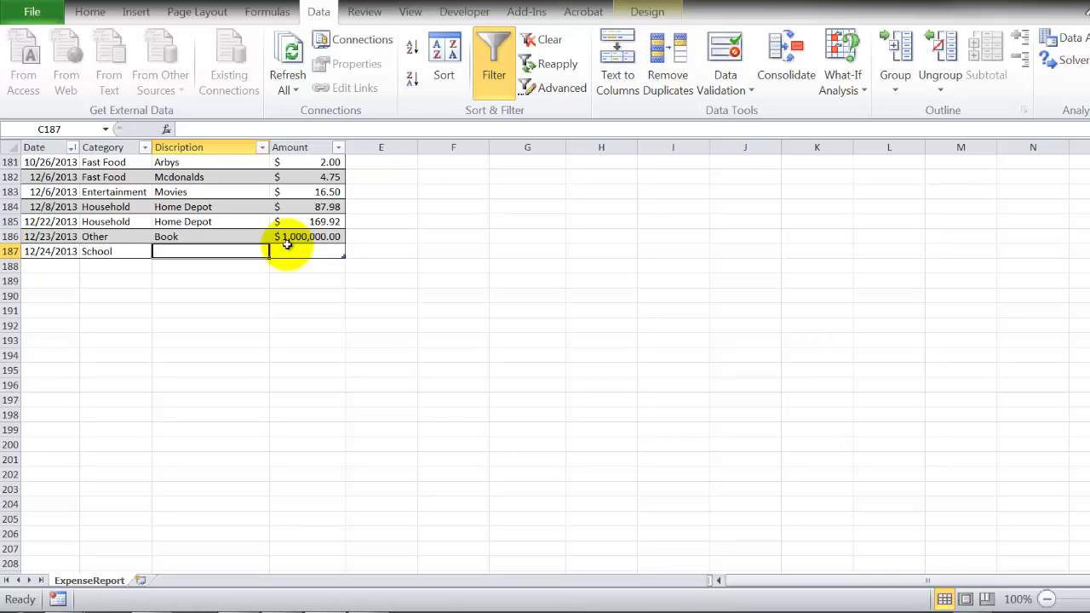
{"action": "type", "text": "C"}
{"action": "key", "text": "BackSpace"}
{"action": "type", "text": "Computer"}
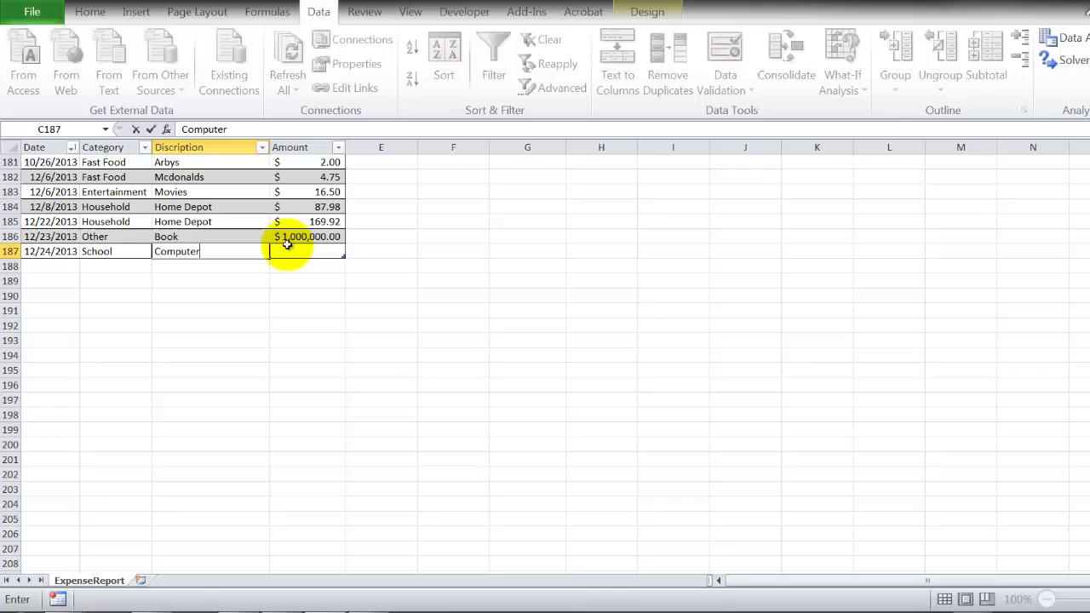
{"action": "left_click", "coordinate": [288, 248]}
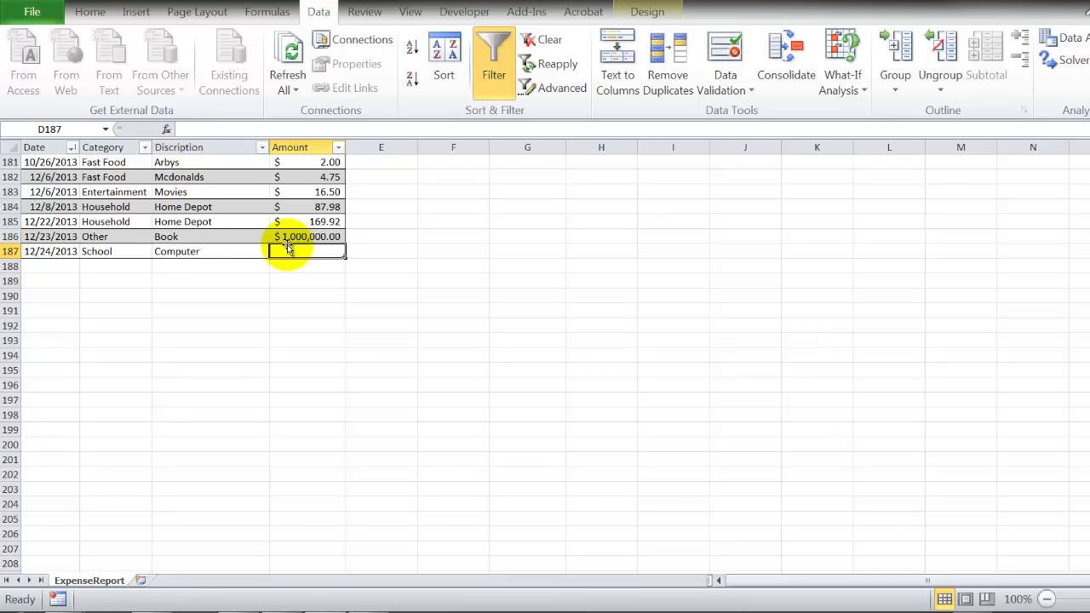
{"action": "type", "text": "10"}
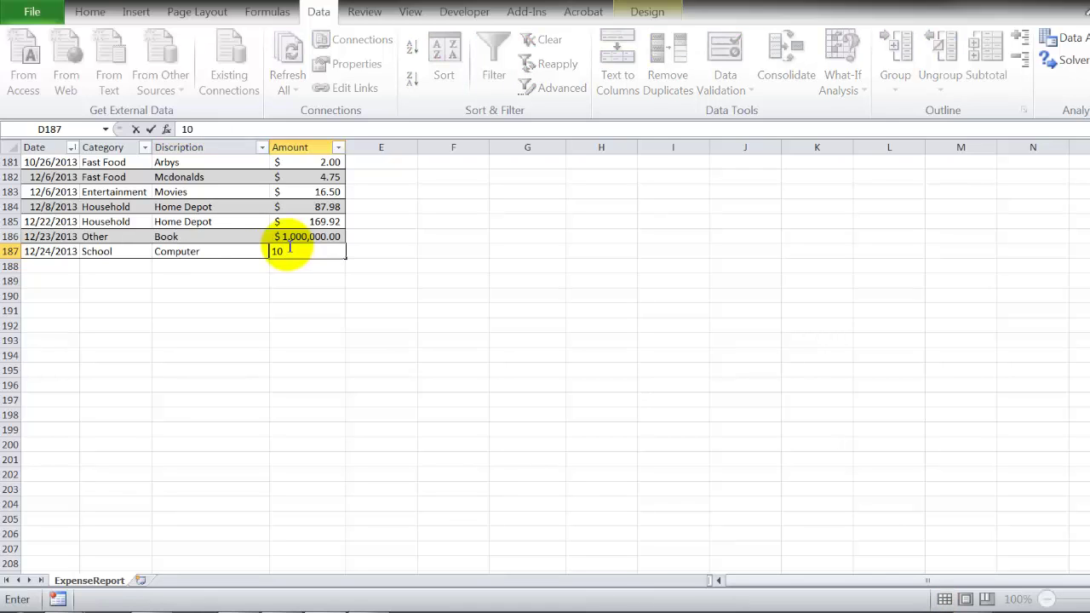
{"action": "type", "text": ",000,000"}
{"action": "key", "text": "Return"}
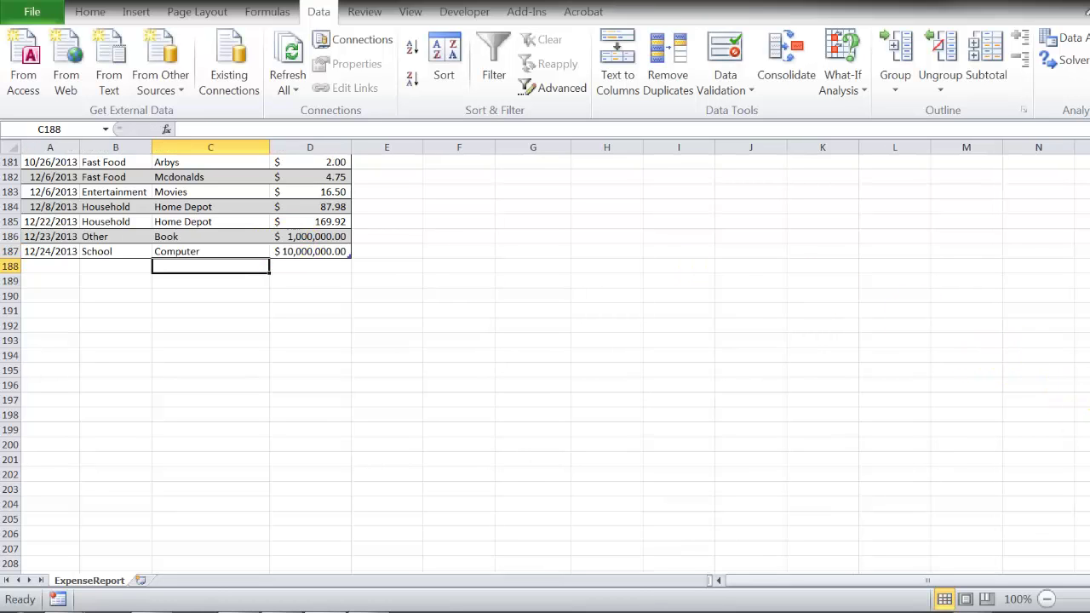
- Autofit the width of the summary table's Sub Total column and select the date block J1:K3
{"action": "scroll", "coordinate": [545, 357], "scroll_direction": "up", "scroll_amount": 20}
{"action": "scroll", "coordinate": [545, 358], "scroll_direction": "up", "scroll_amount": 20}
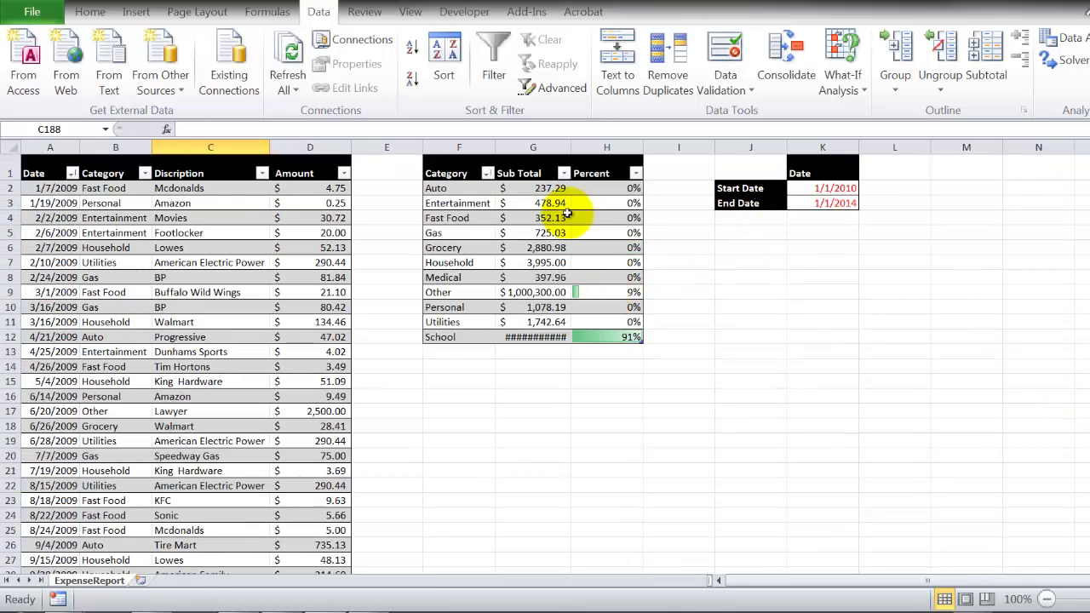
{"action": "double_click", "coordinate": [570, 147]}
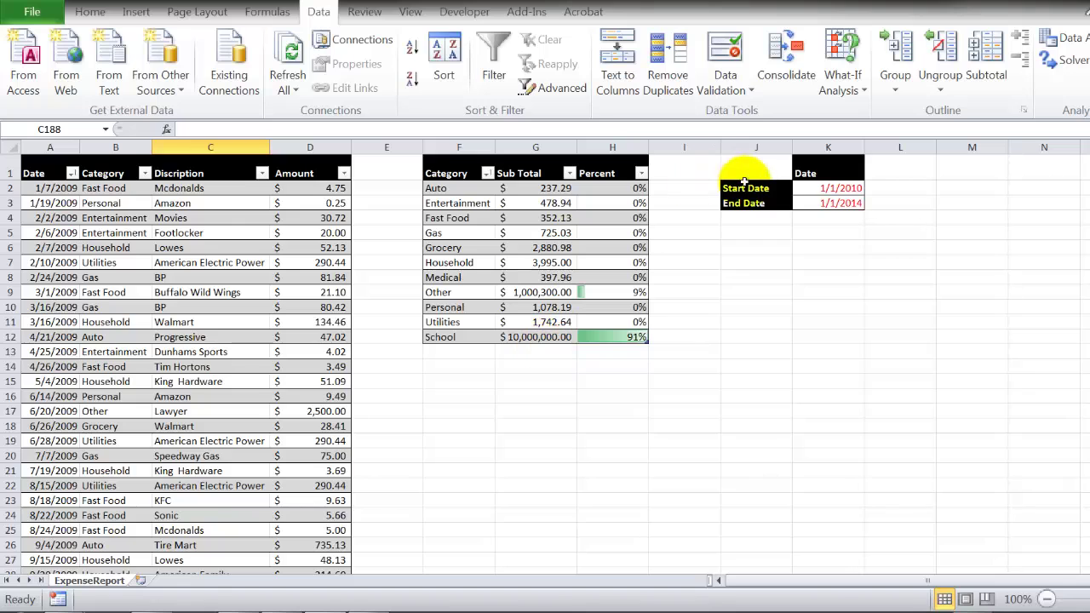
{"action": "left_click_drag", "start_coordinate": [754, 163], "coordinate": [838, 203]}
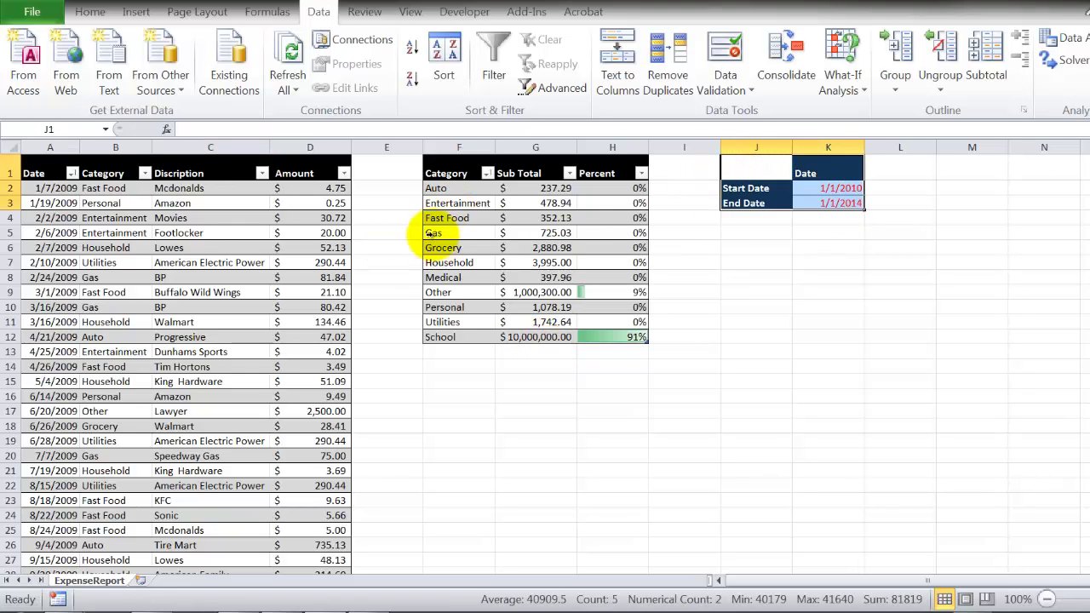